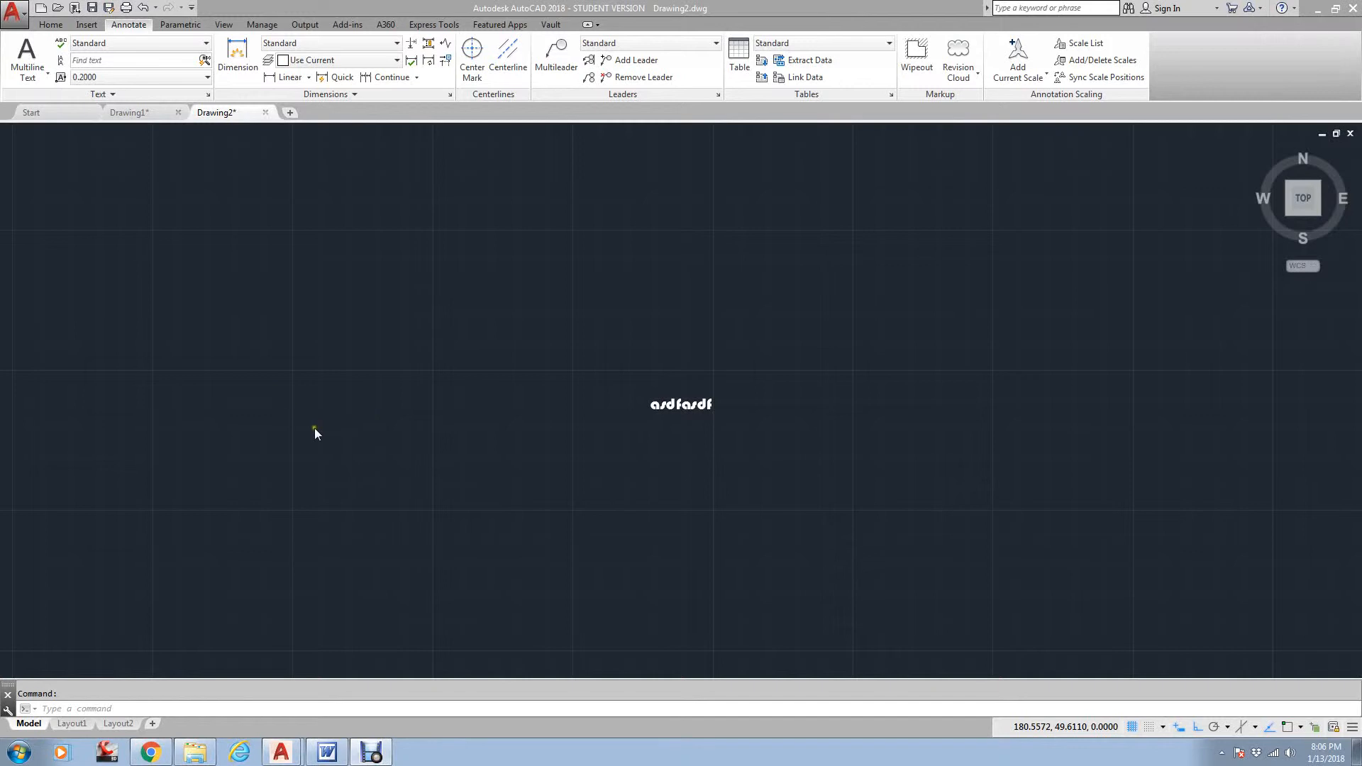
Create a new text style and enter a person's first name as the style name.
left_click(56, 27)
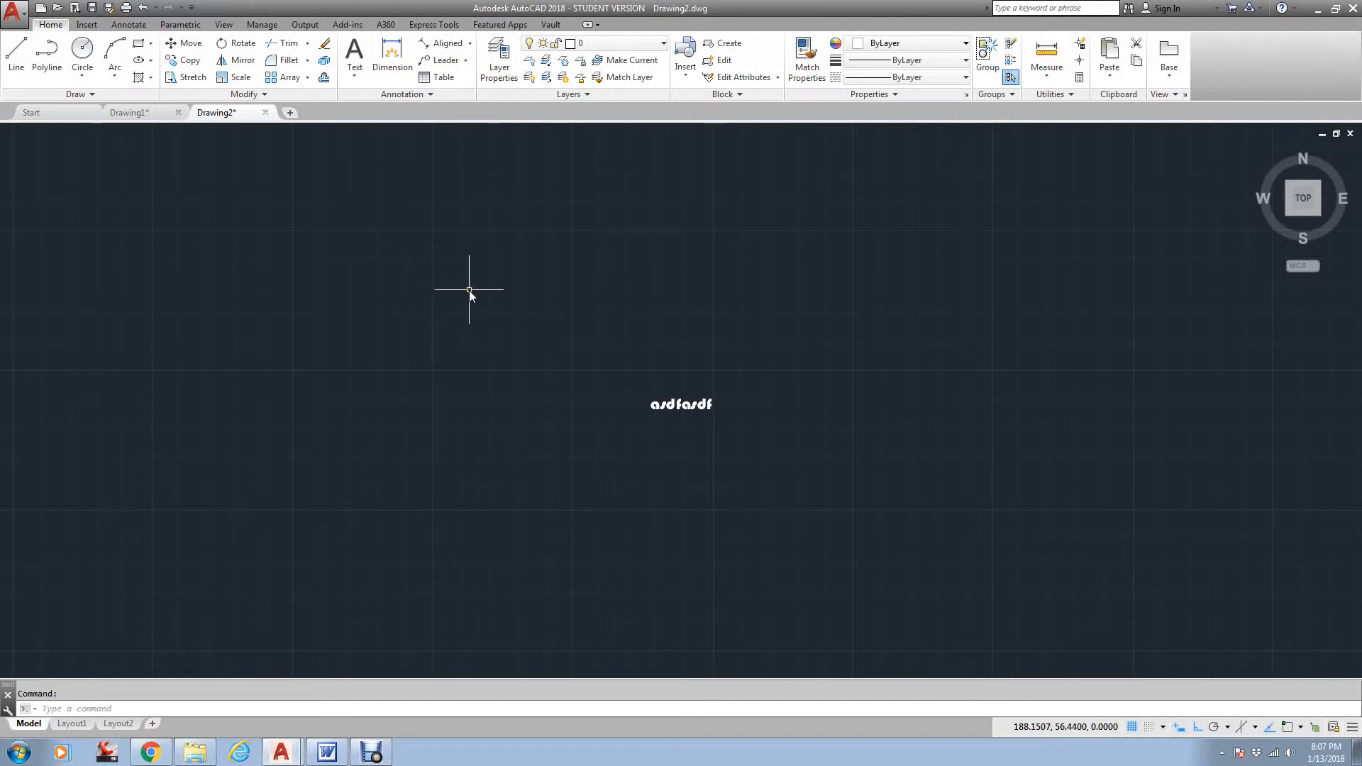
type("st")
key("Return")
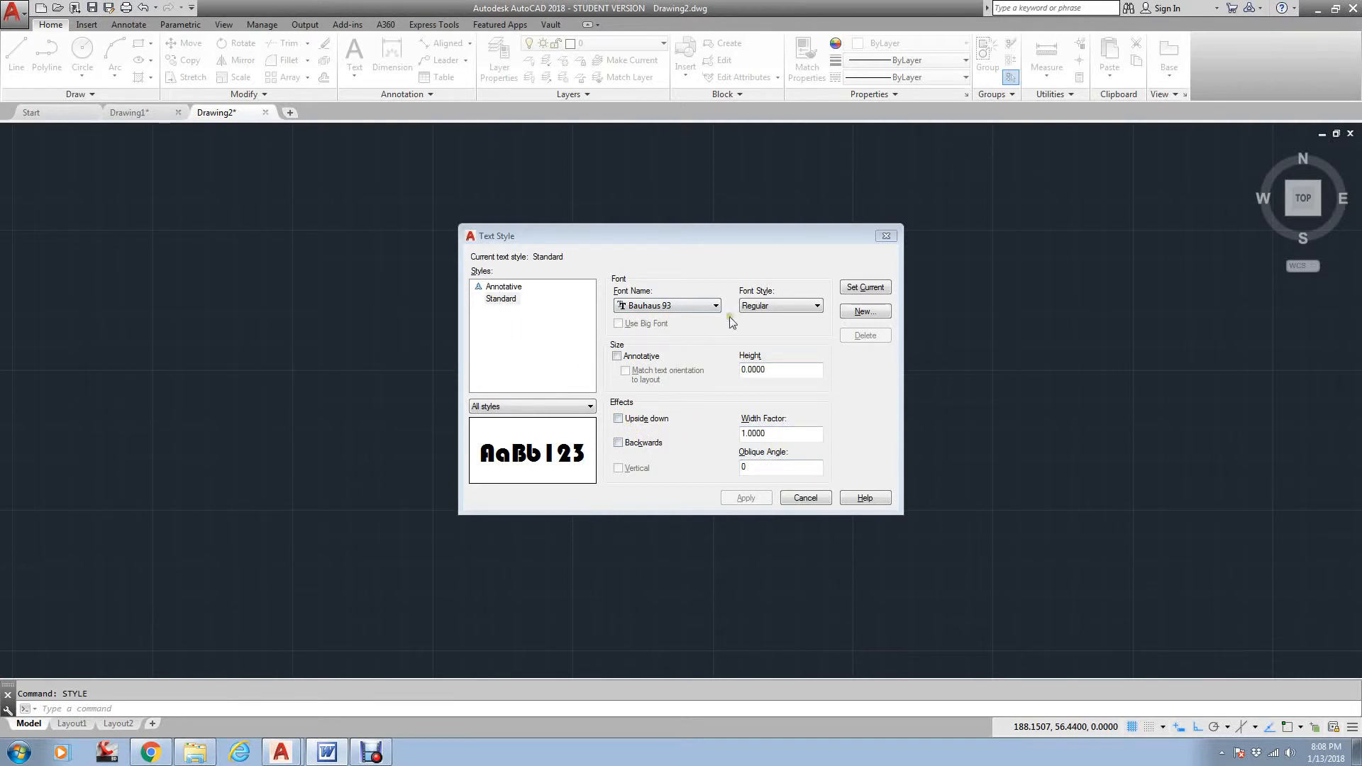
left_click(877, 310)
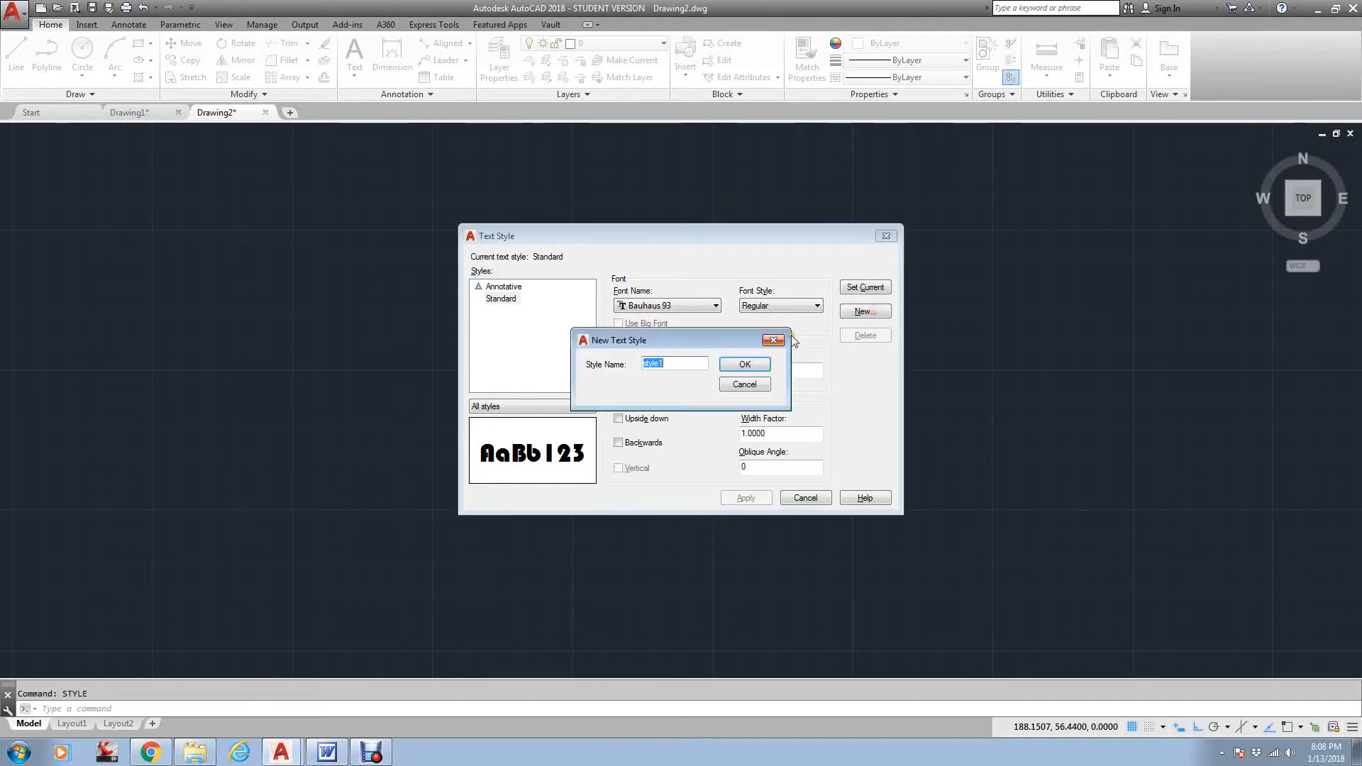
type("Randy")
left_click(755, 363)
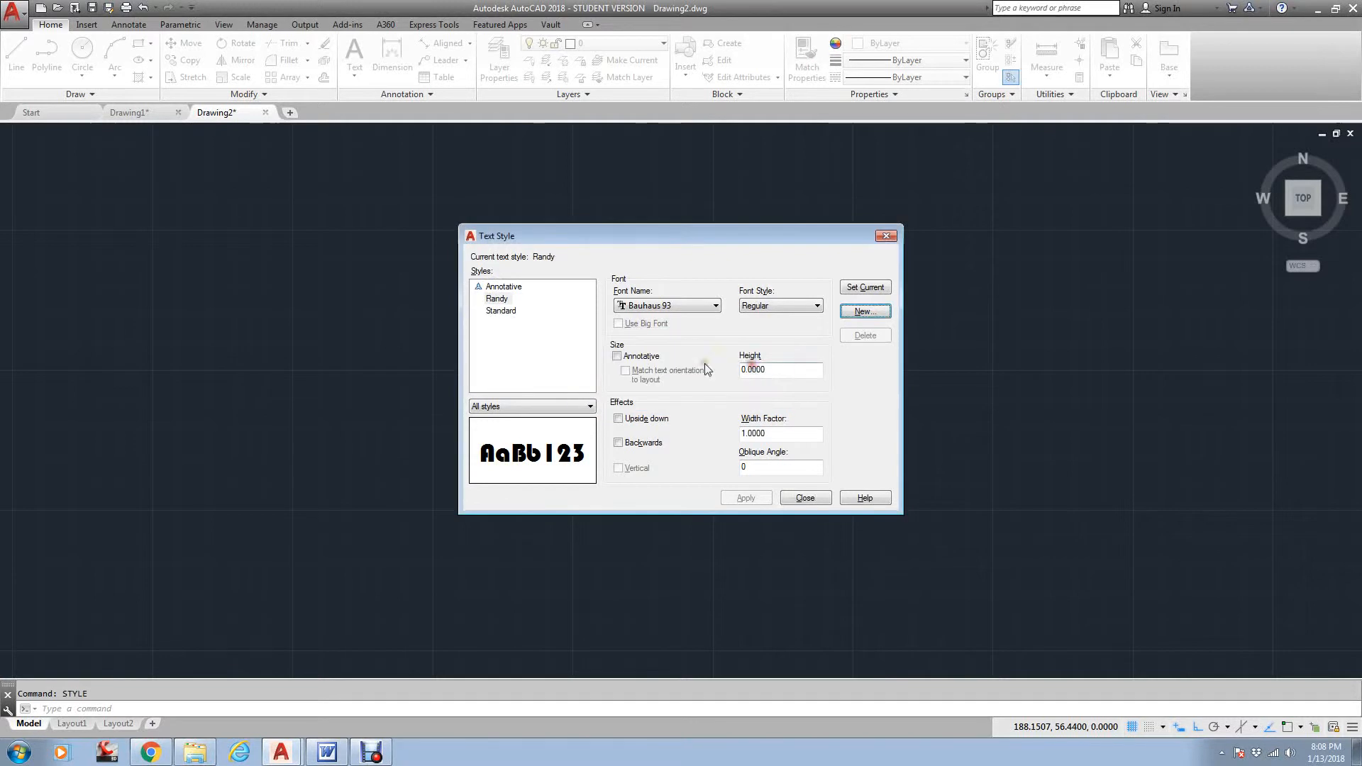
Set the font of the new text style to Gabriola.
left_click(496, 298)
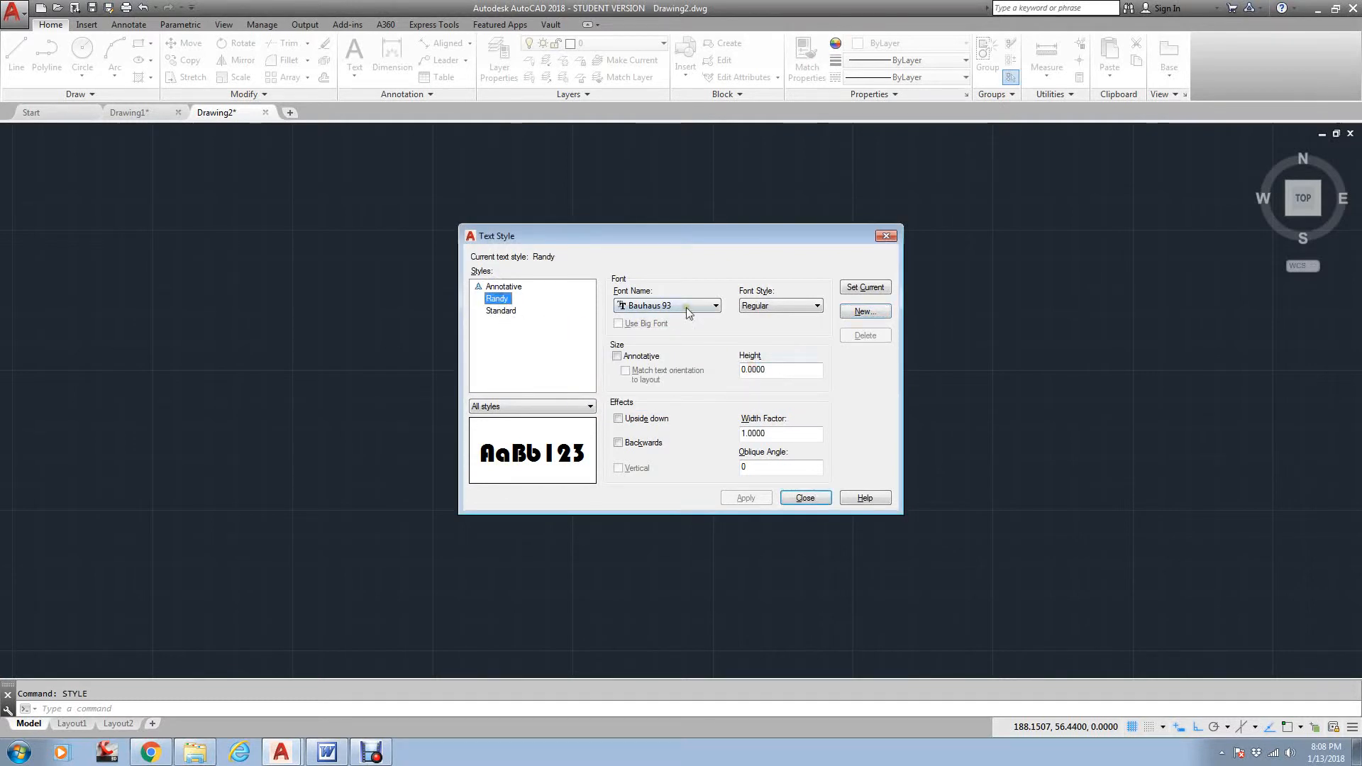
left_click(717, 308)
left_click_drag(764, 354, 766, 389)
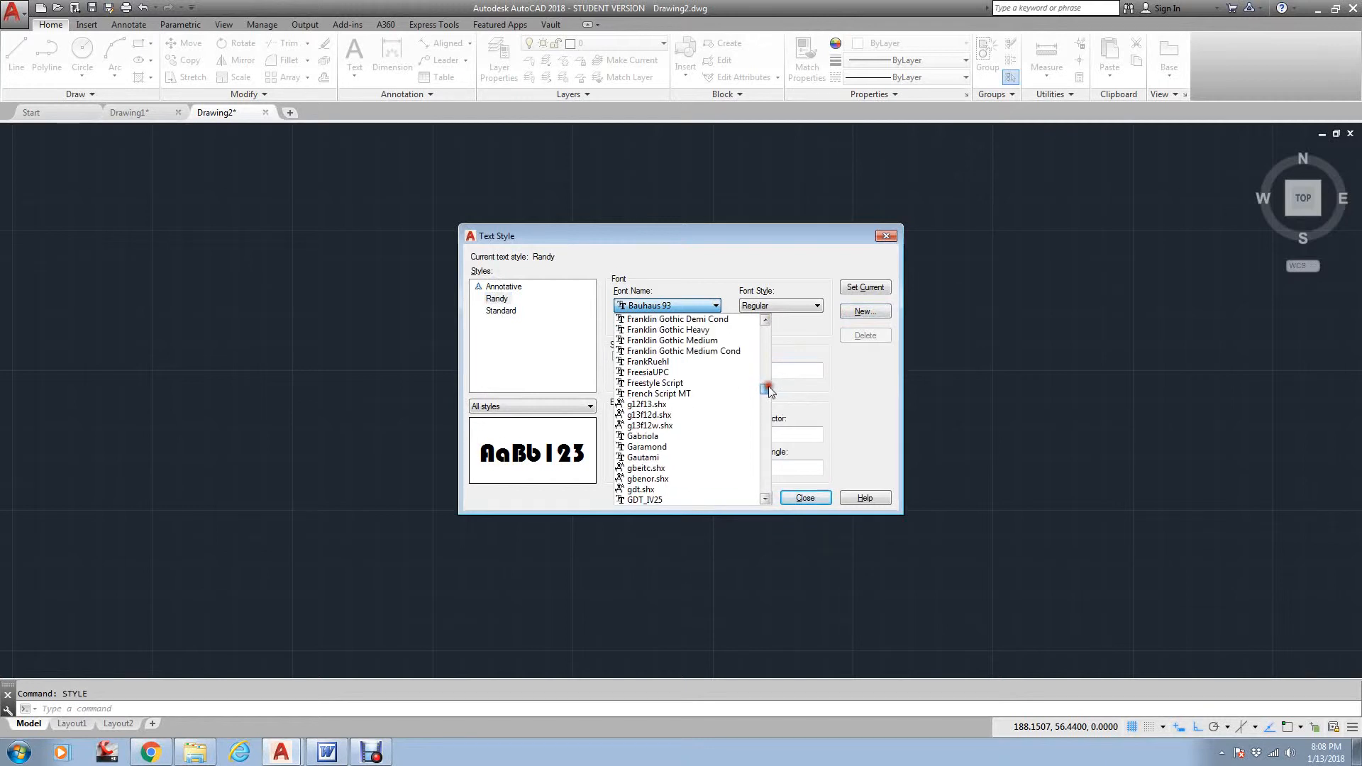
left_click(669, 438)
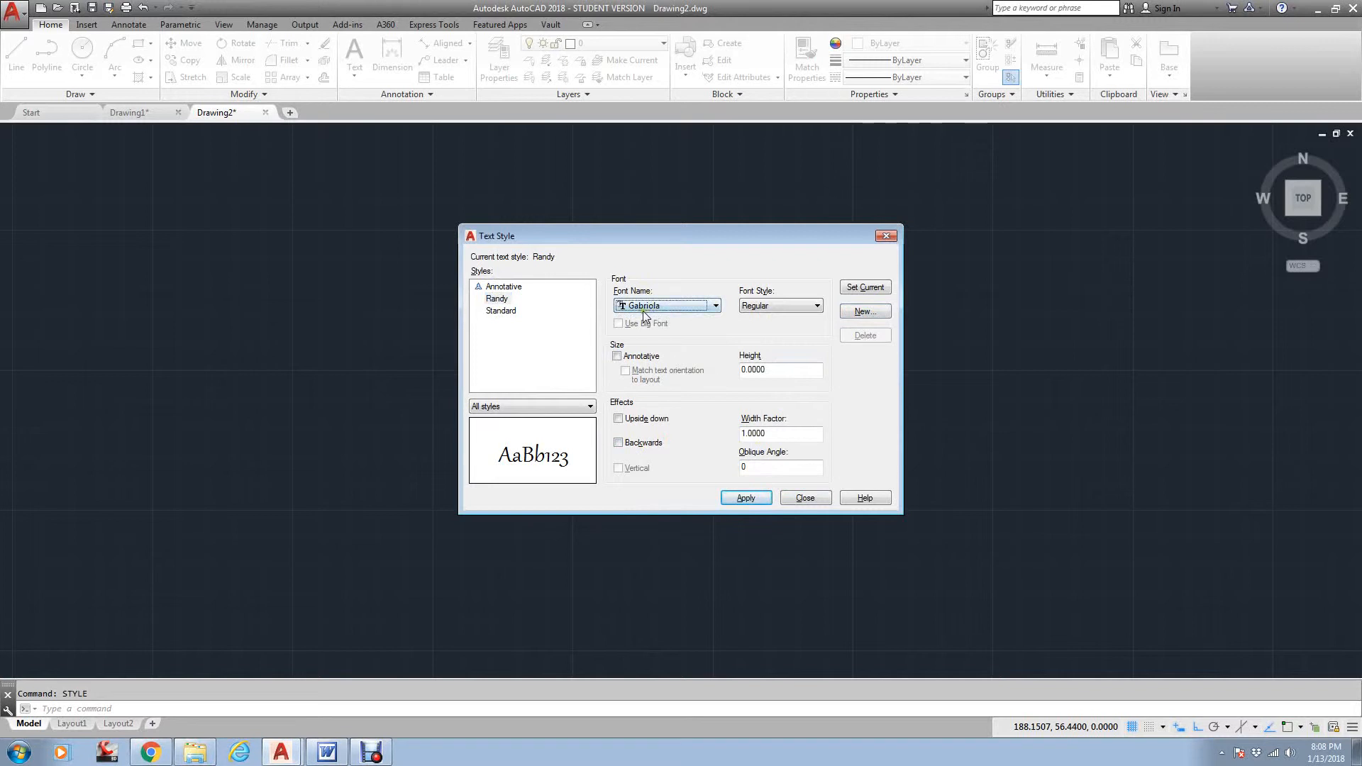
Give the new text style an oblique angle of 10 and a height of 1, and make it the current style.
left_click(772, 467)
type("10")
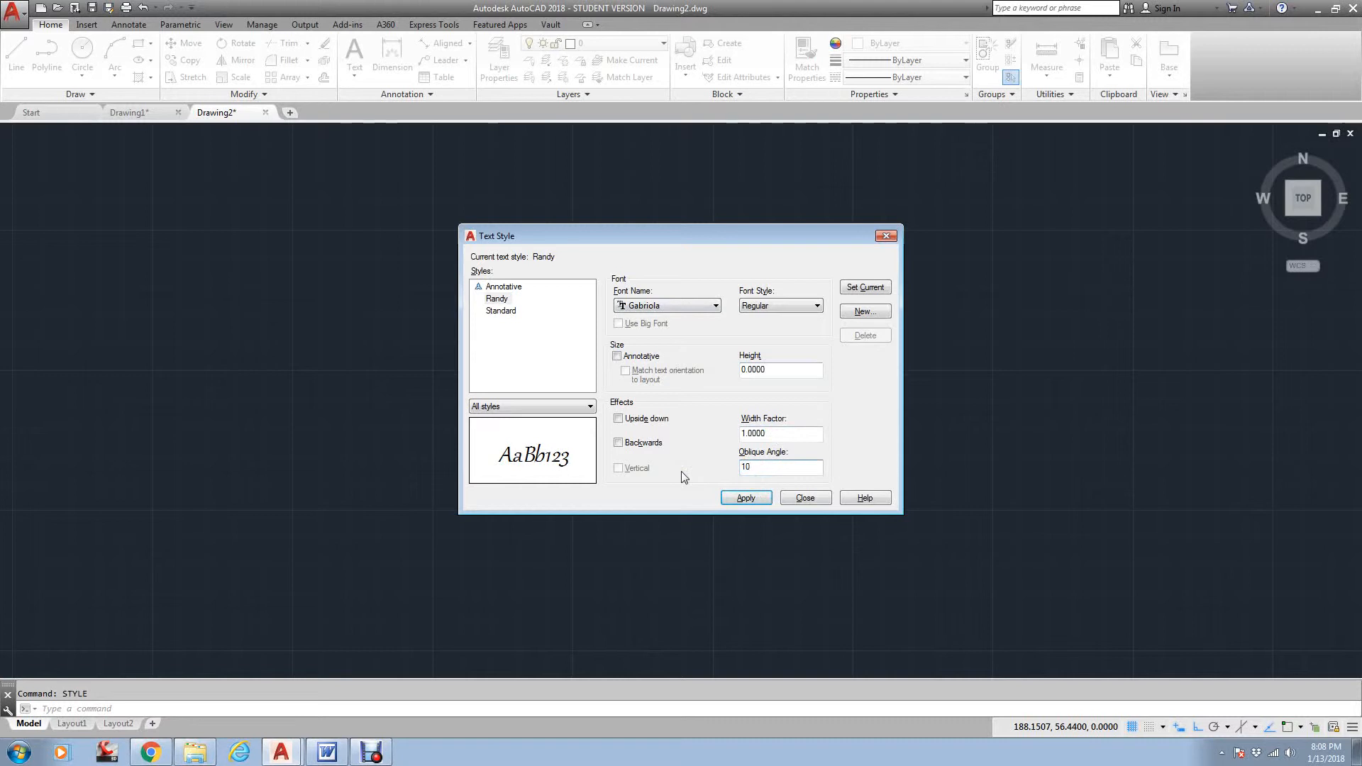
double_click(769, 372)
type("1")
left_click(752, 498)
left_click(869, 286)
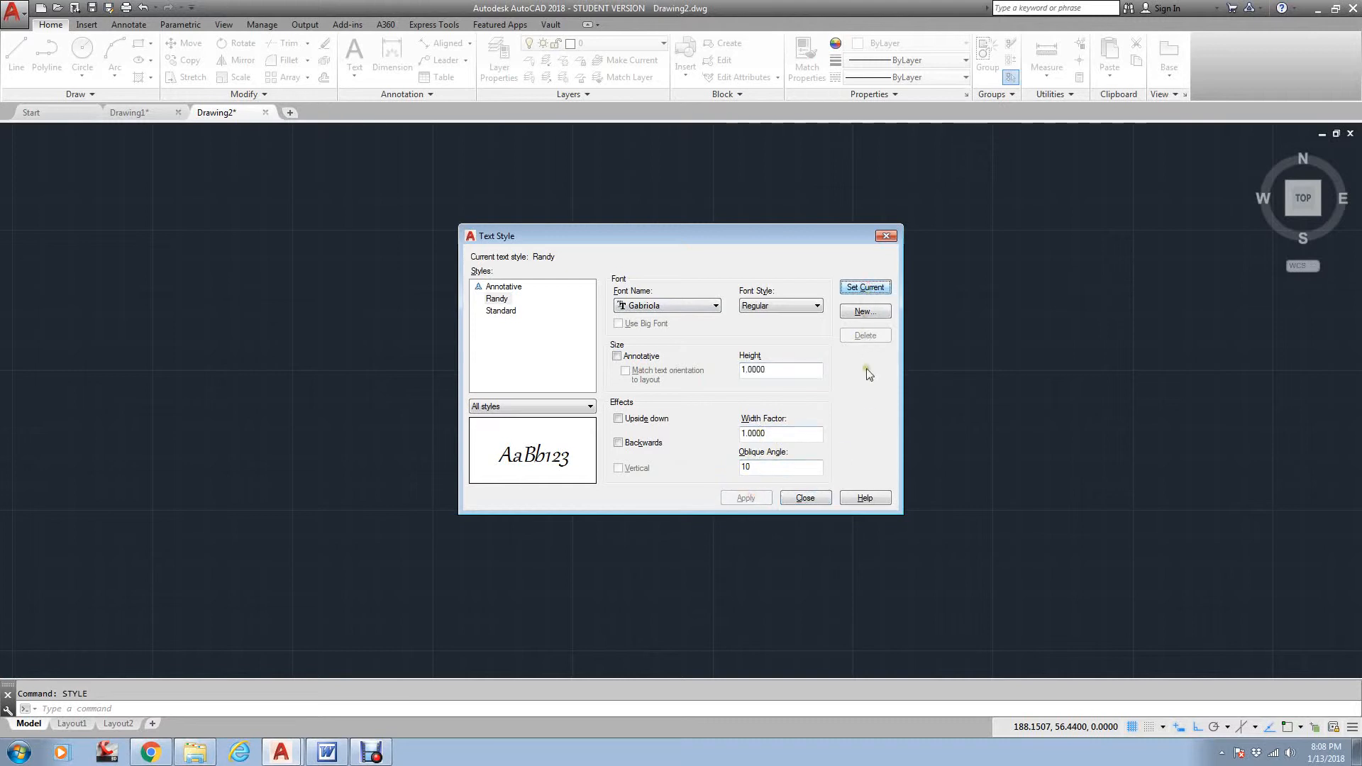
left_click(806, 498)
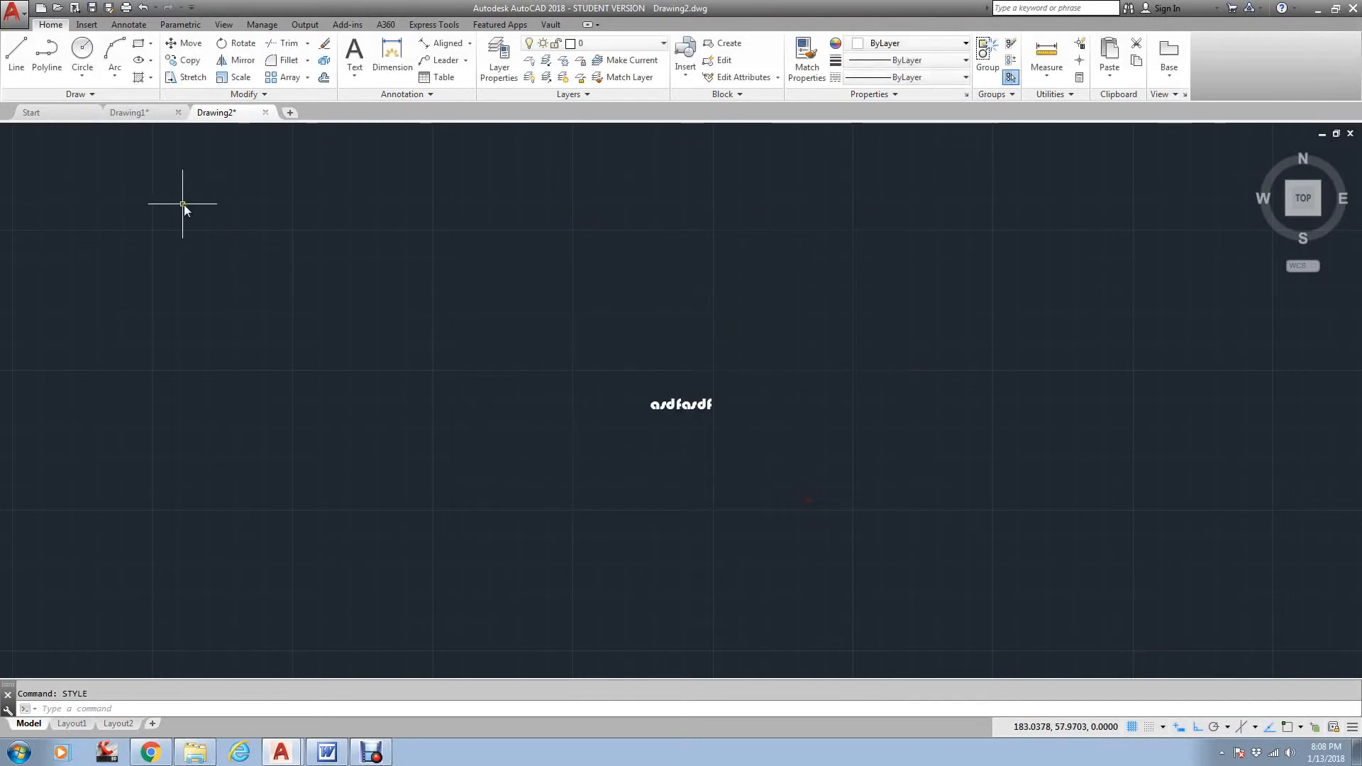
Add a multiline text reading "Houston, Texas Community College" to the right of the existing "asdfasdf" text.
left_click(130, 26)
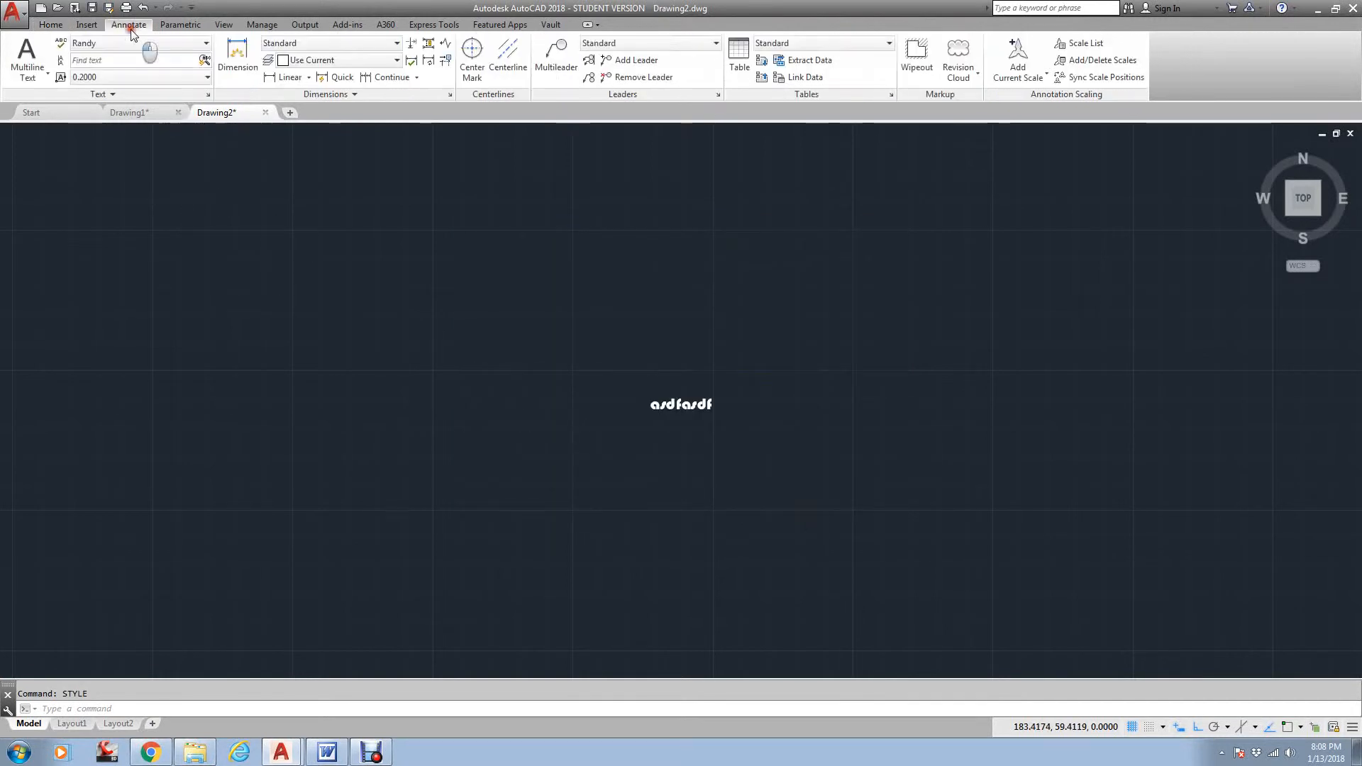
left_click(27, 57)
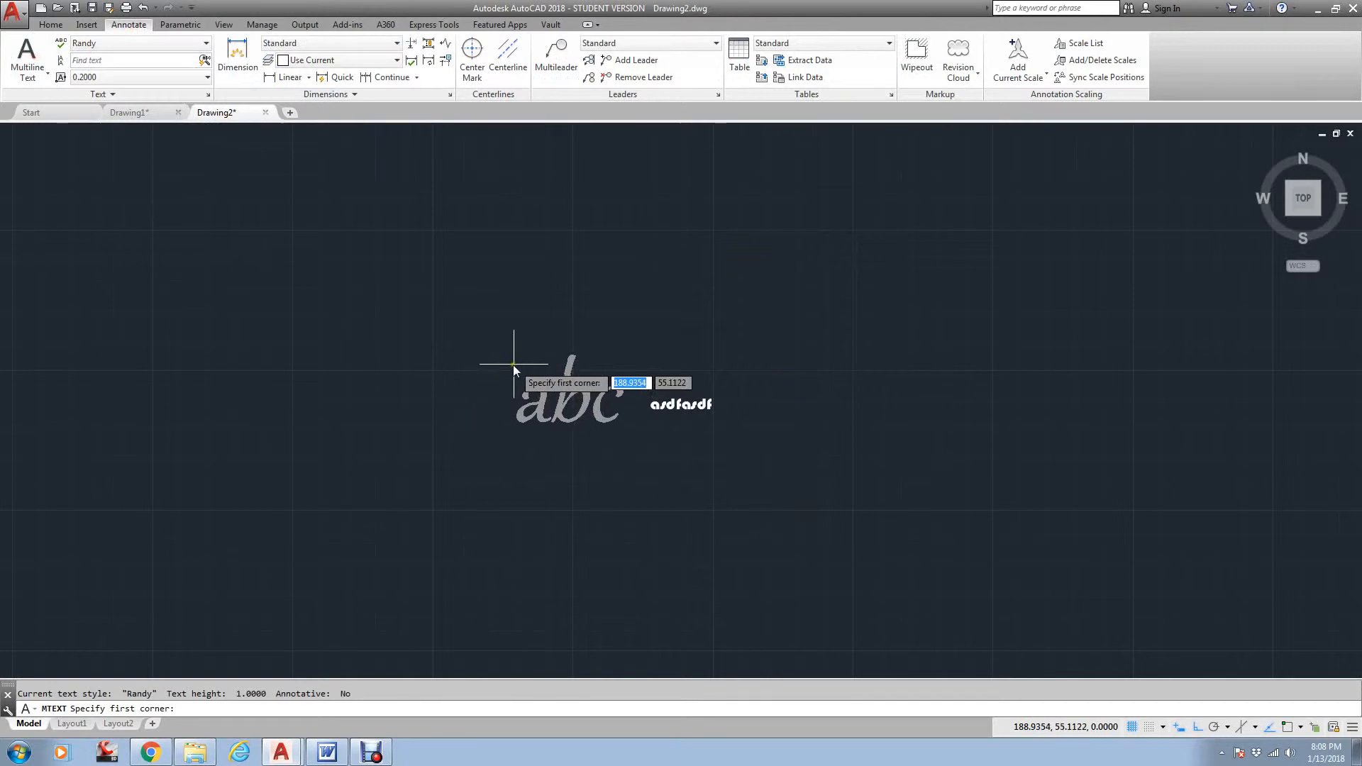
scroll(513, 365, "down", 2)
left_click(802, 512)
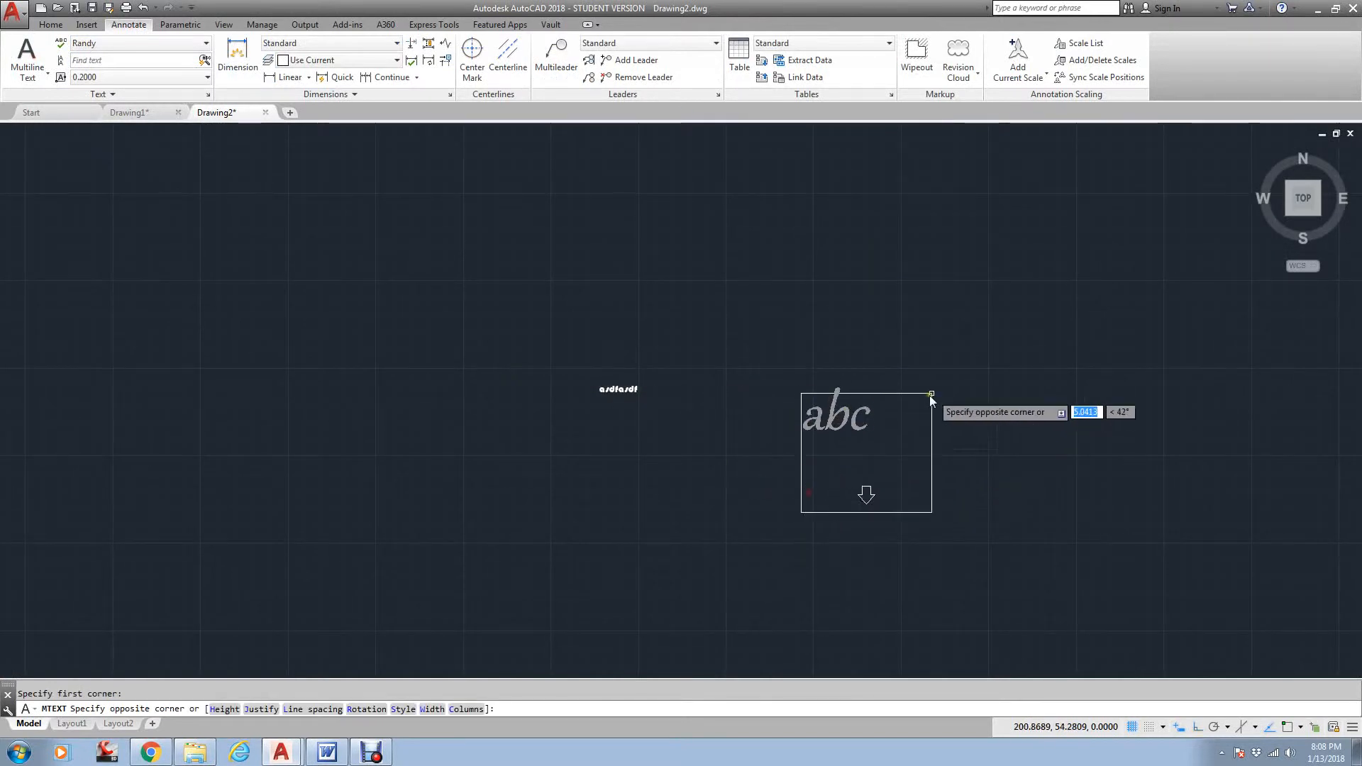
left_click(1044, 343)
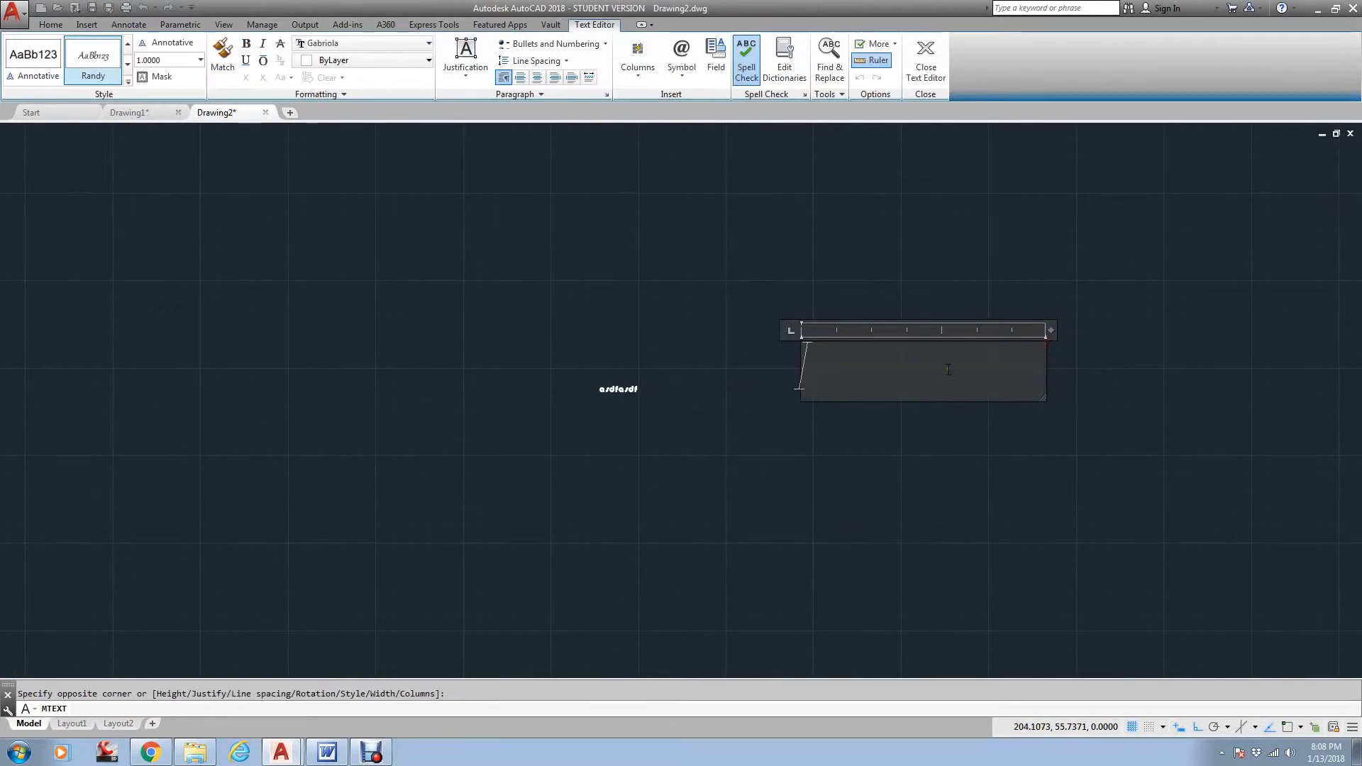
type("Houston, Texas C")
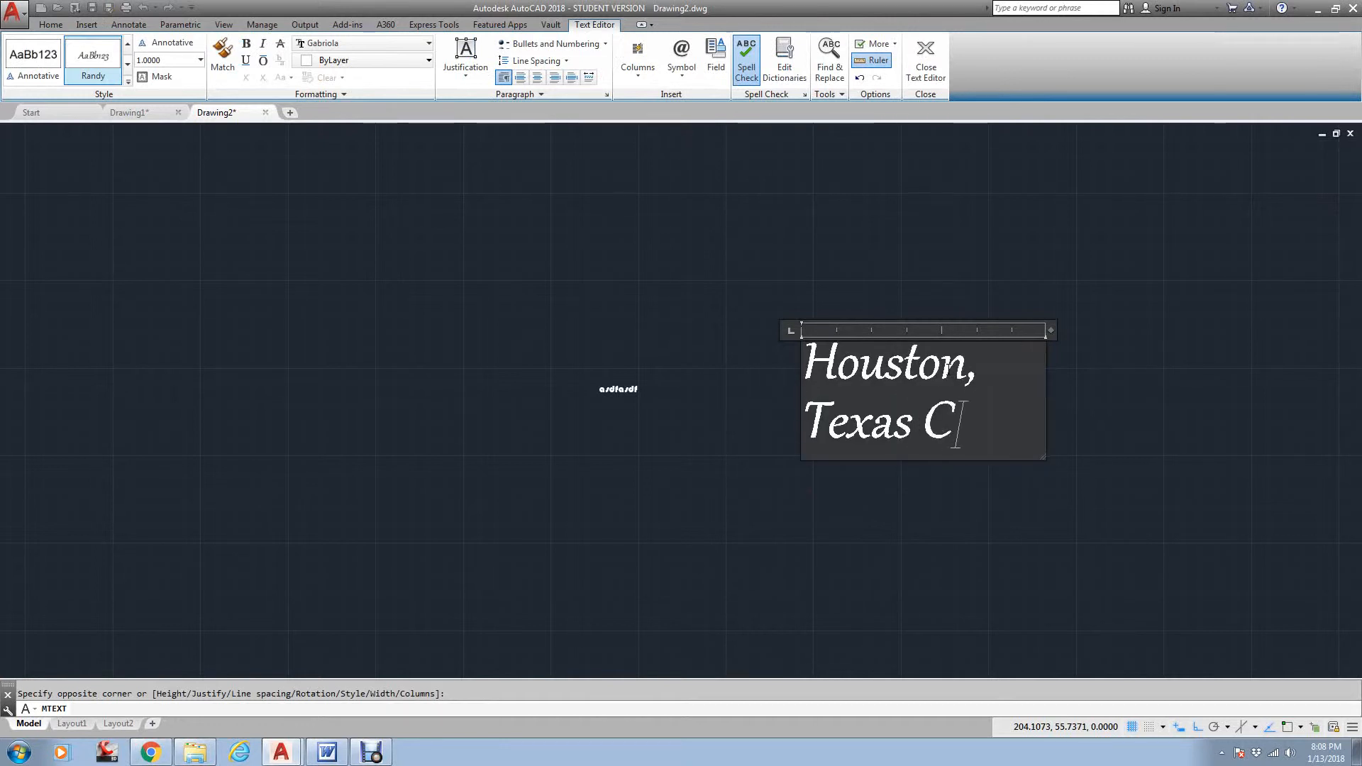
type("ommunity ")
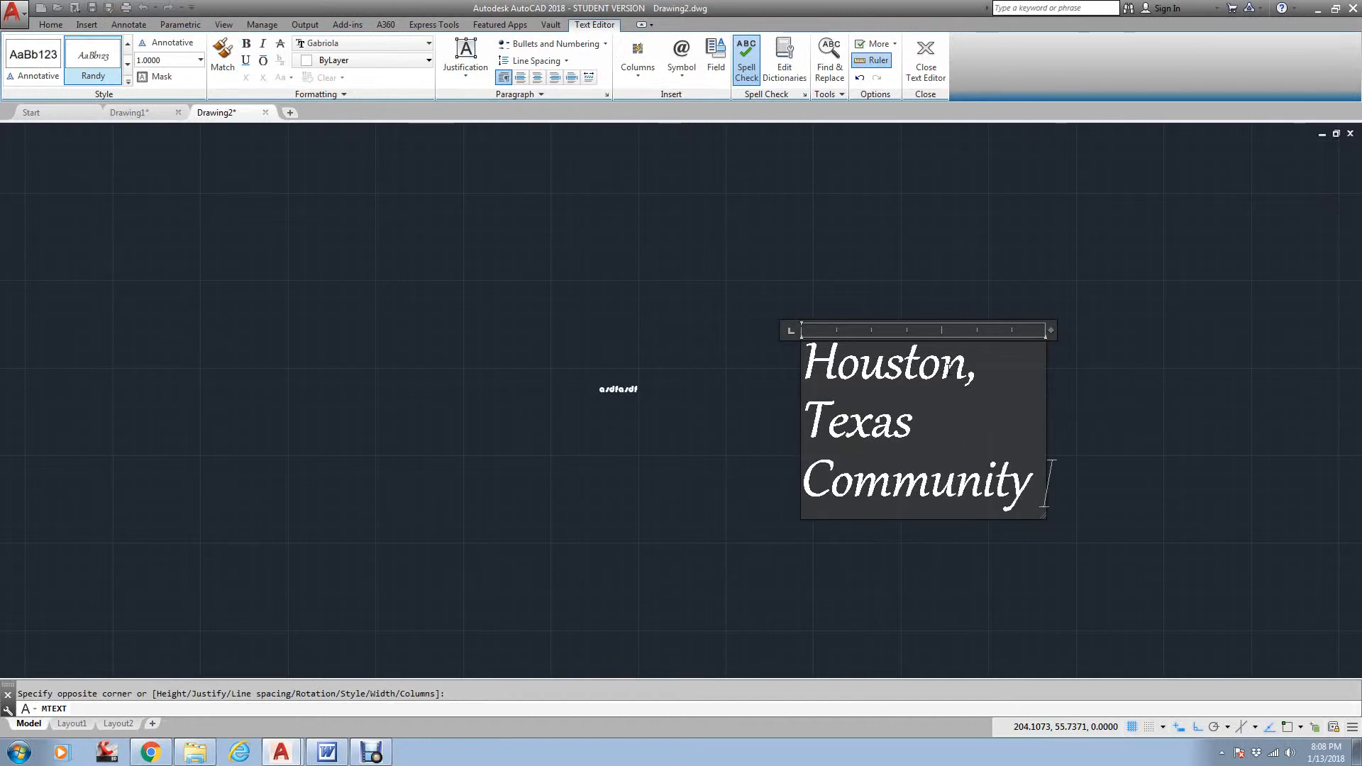
type("College")
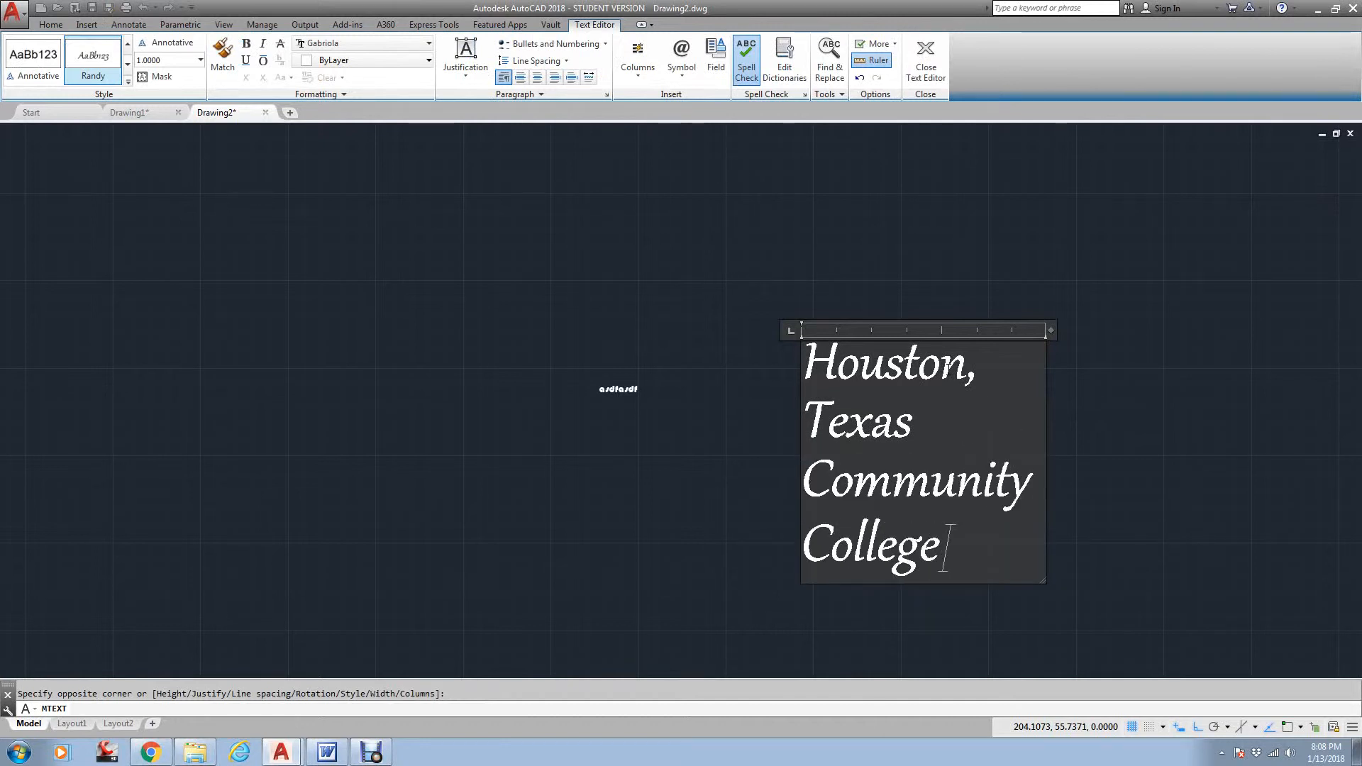
left_click(1032, 266)
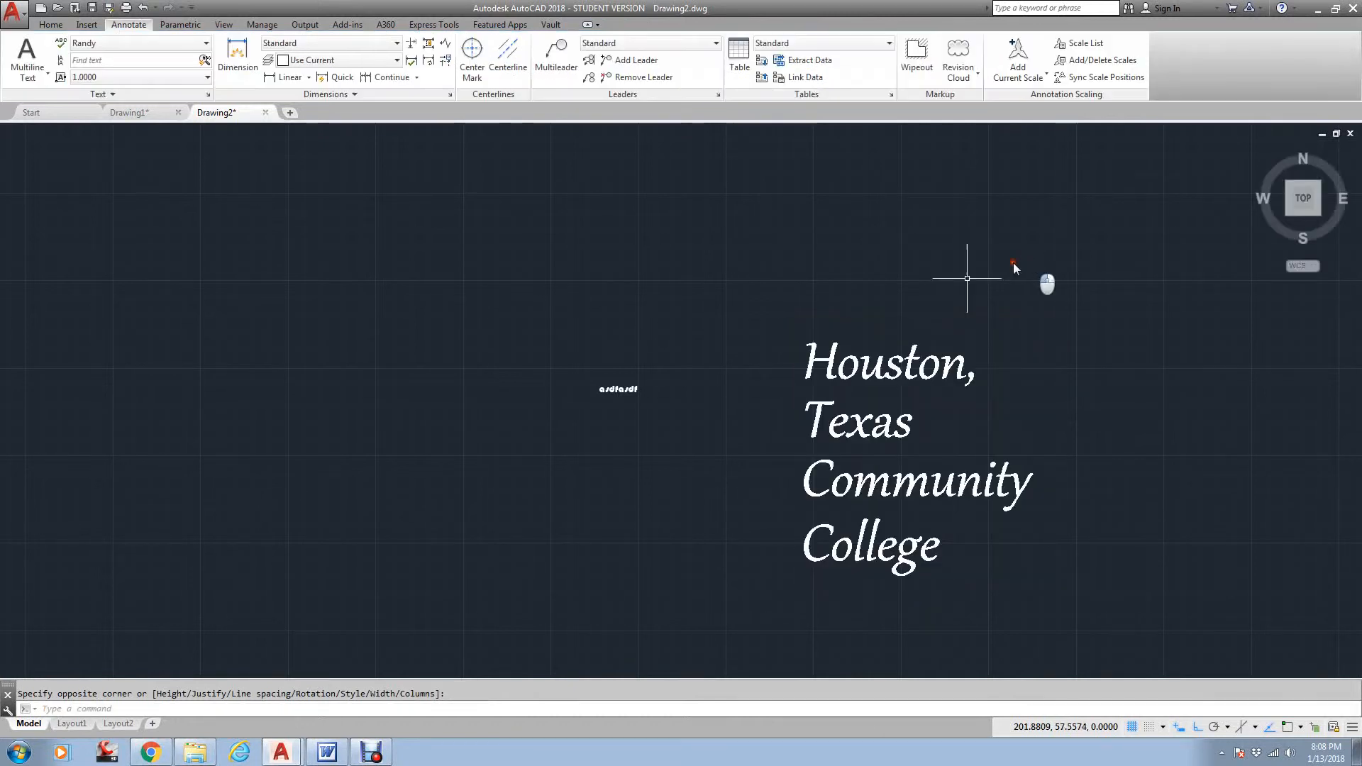
left_click(912, 355)
middle_click_drag(912, 355, 886, 318)
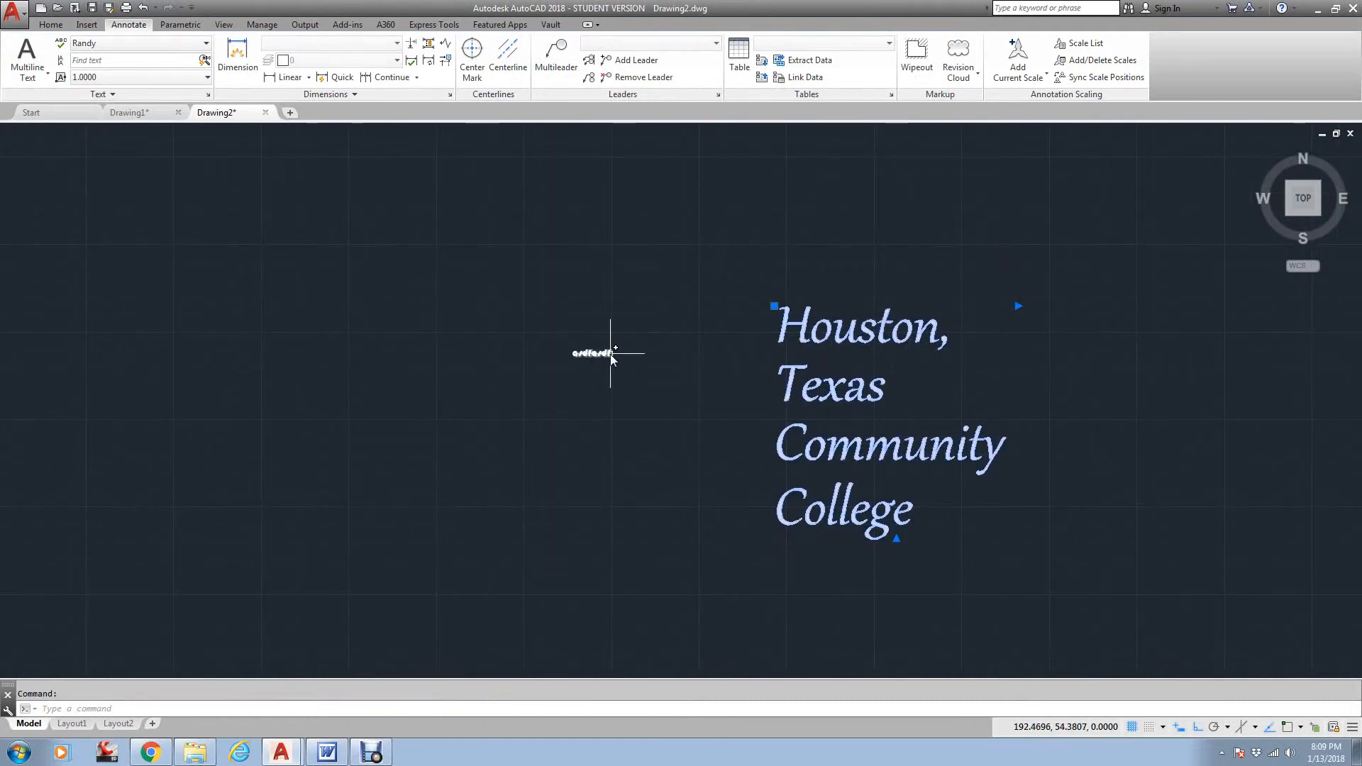
key("Escape")
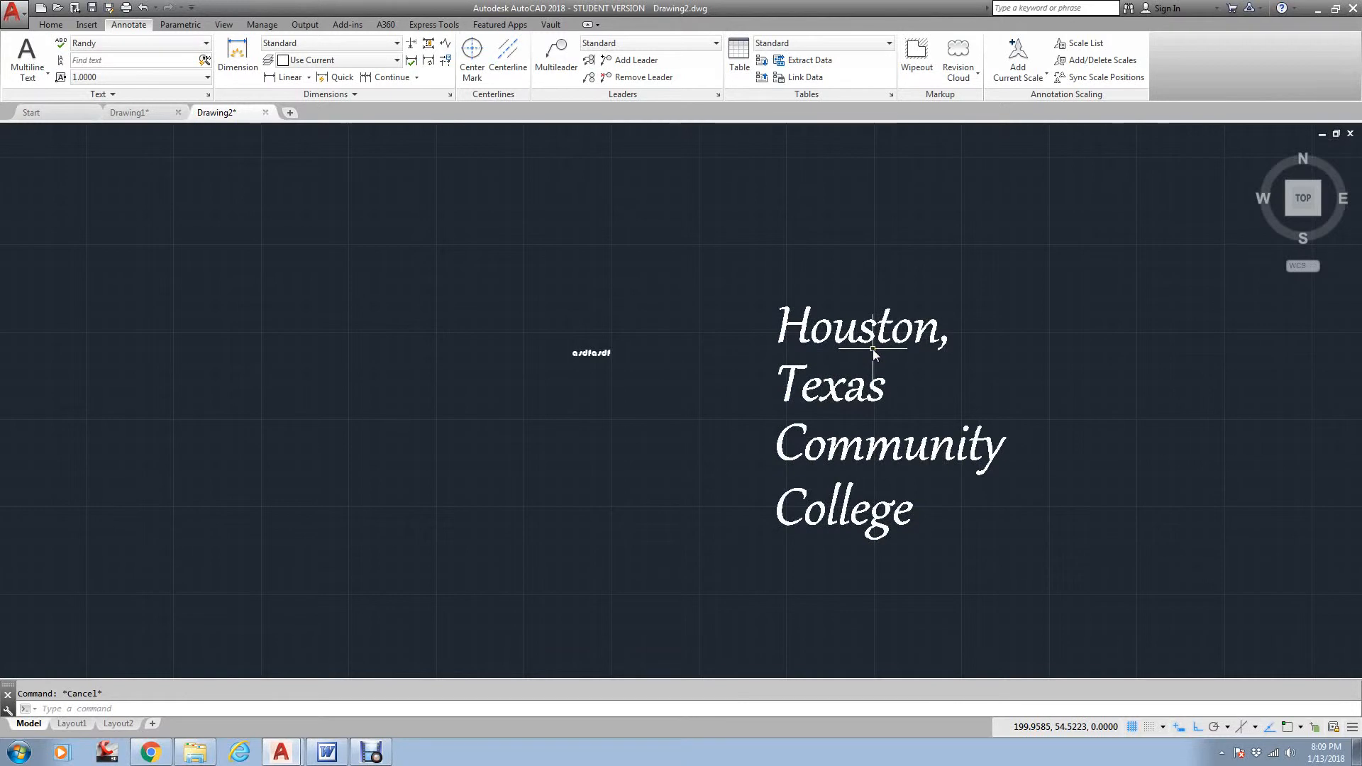
Undo the last paste in Drawing1.
left_click(161, 109)
type("u")
key("Return")
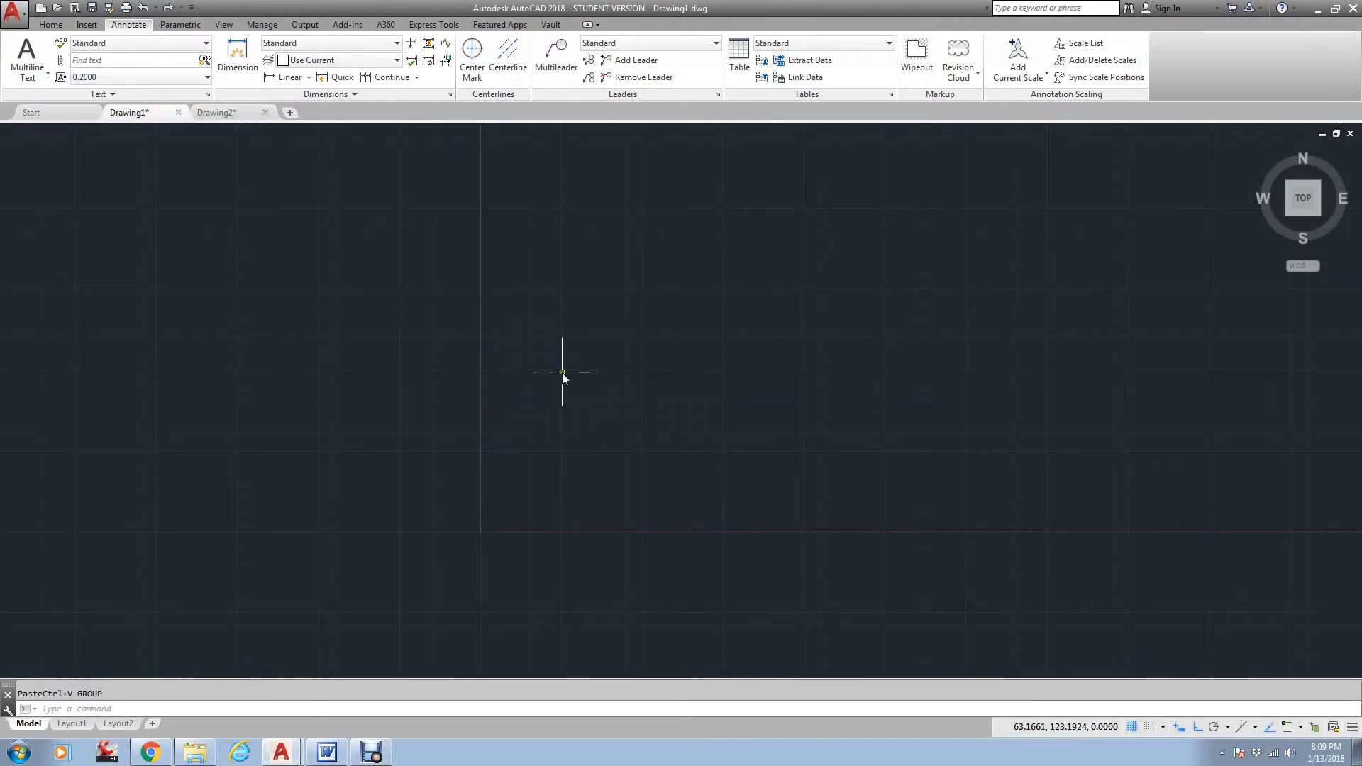
Copy the "Houston, Texas Community College" text in Drawing2 to the clipboard with a base point.
left_click(216, 113)
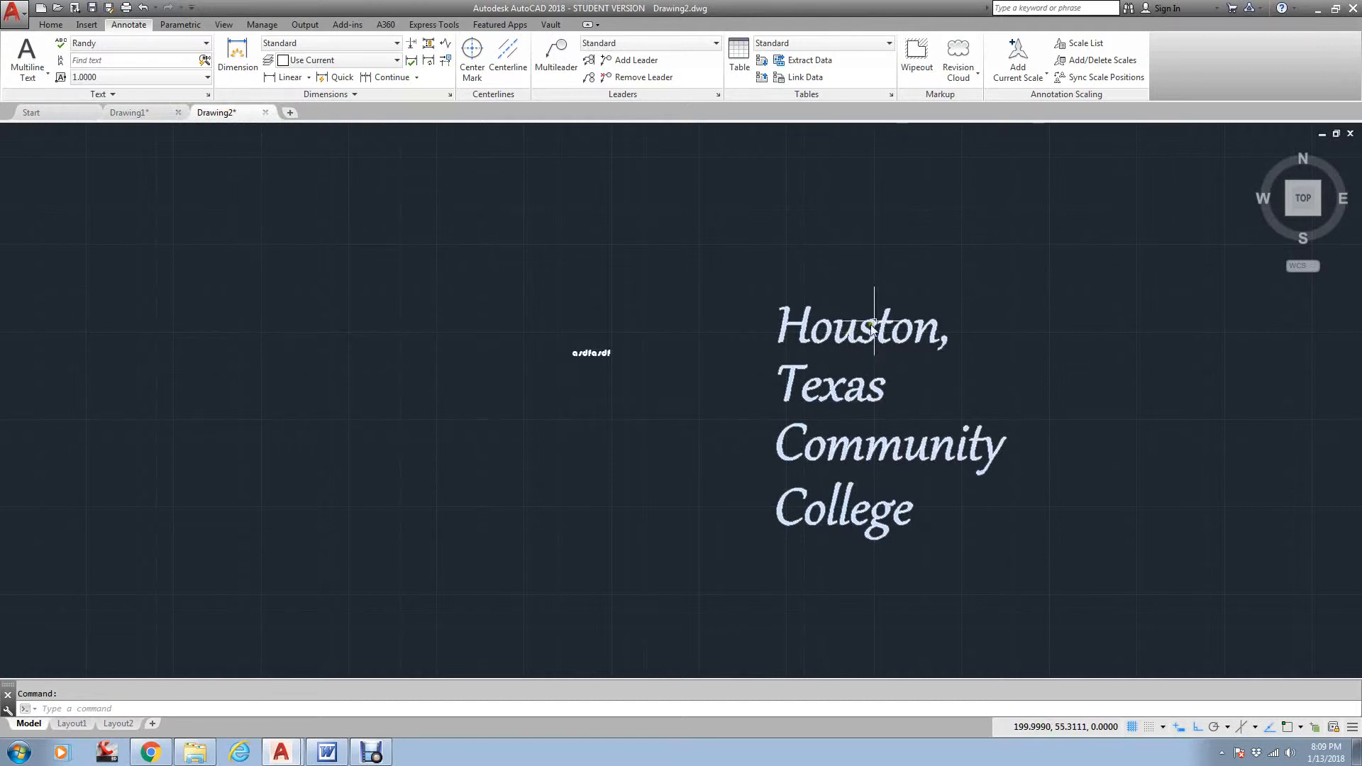
left_click(805, 324)
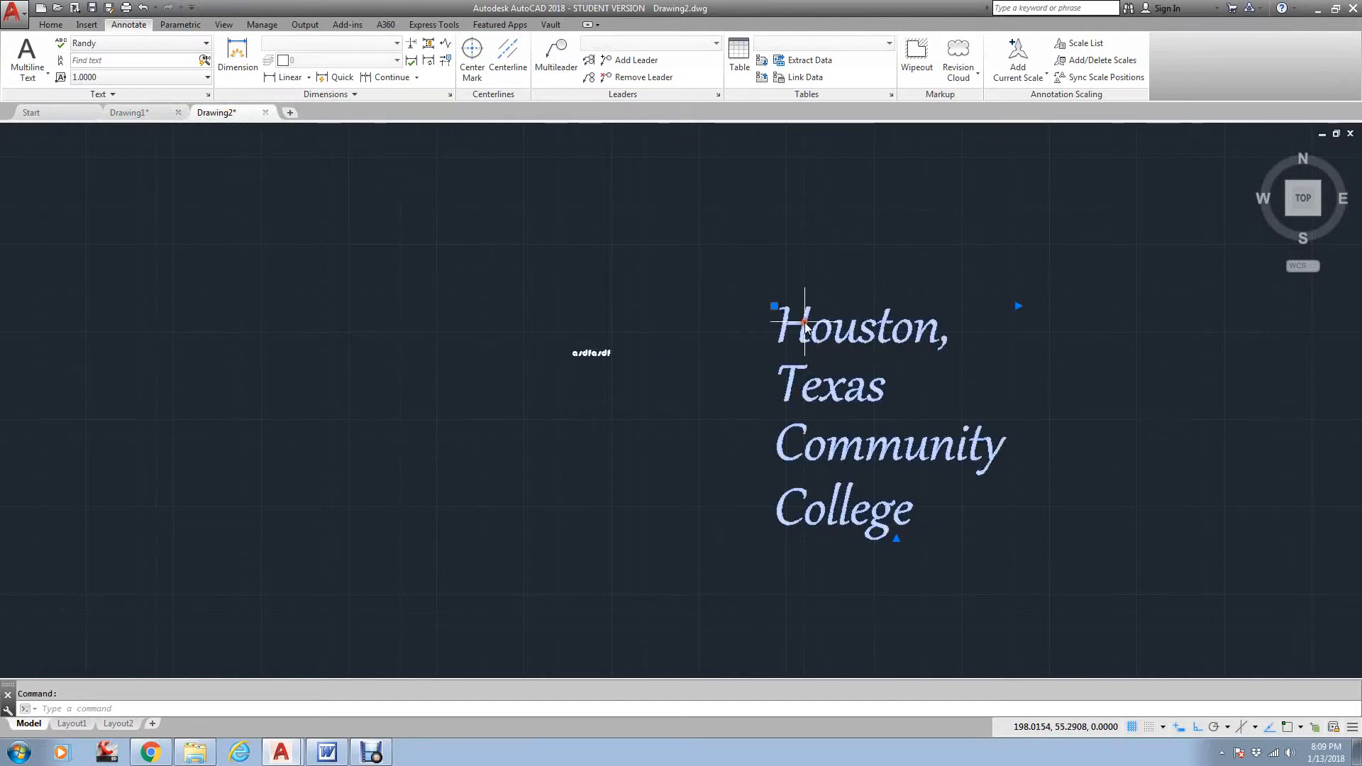
right_click(806, 324)
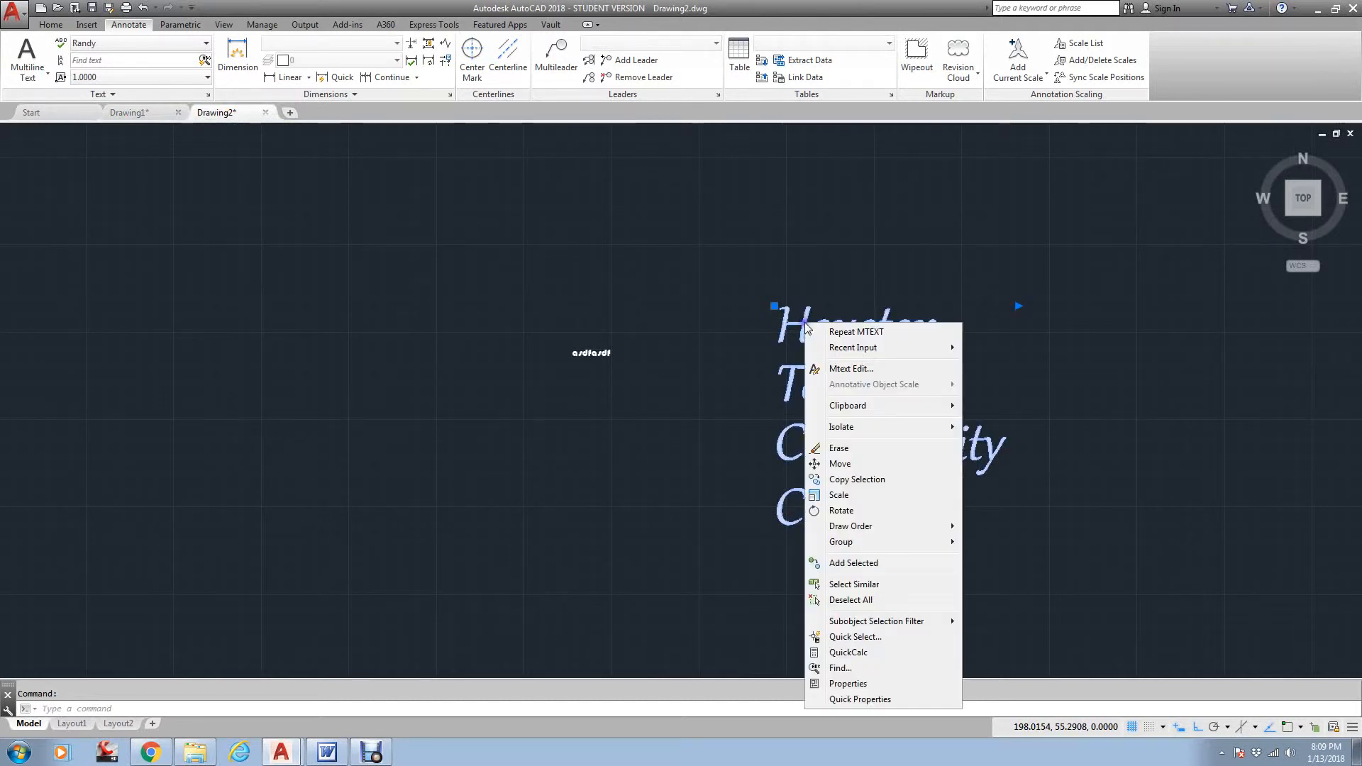
mouse_move(873, 408)
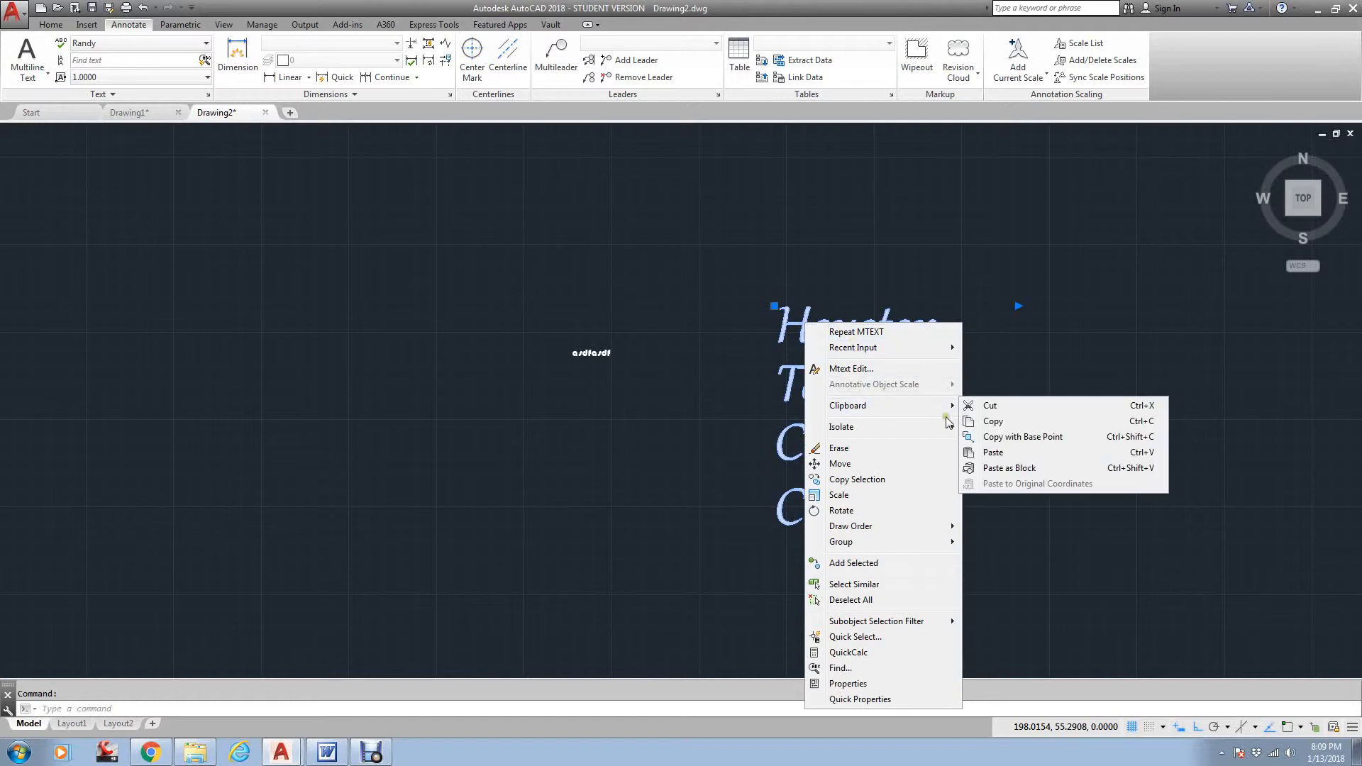
left_click(1006, 437)
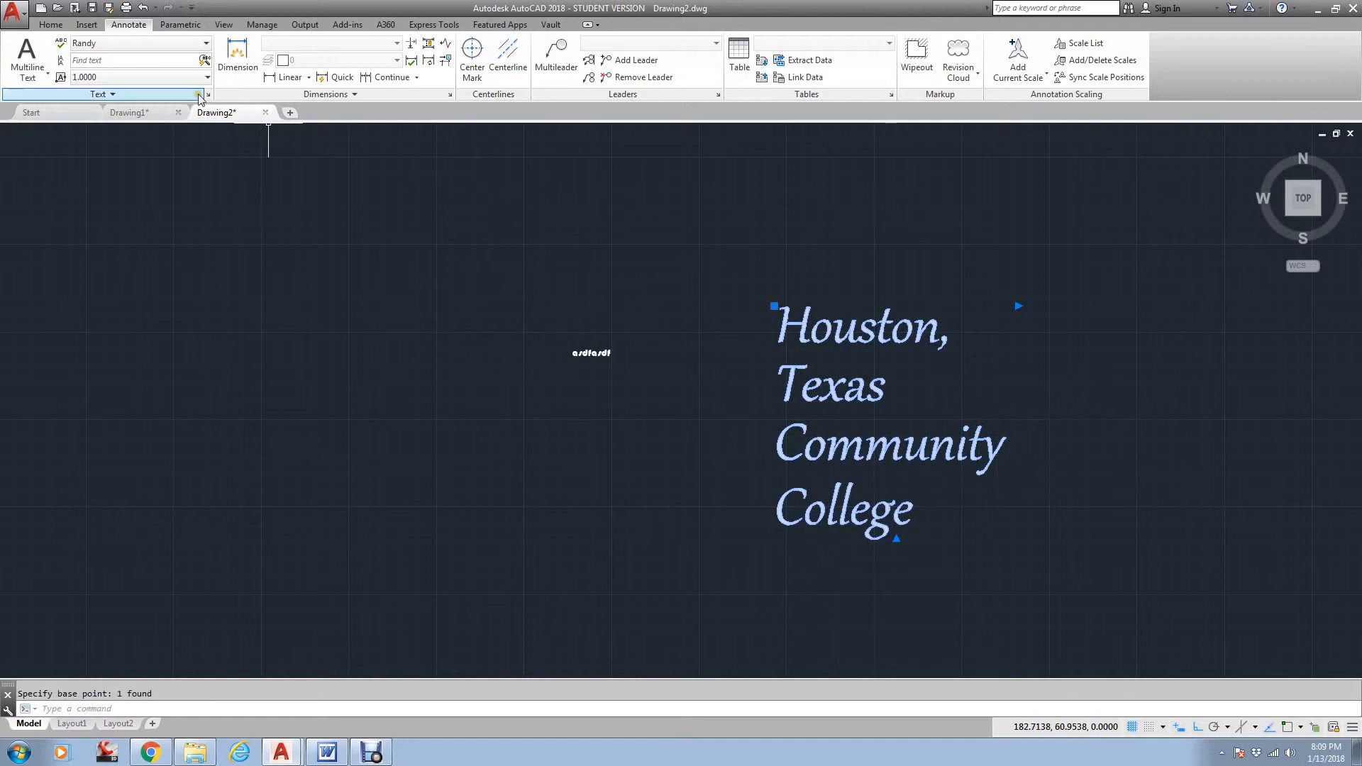
Paste the copied "Houston, Texas Community College" text into Drawing1.
left_click(150, 112)
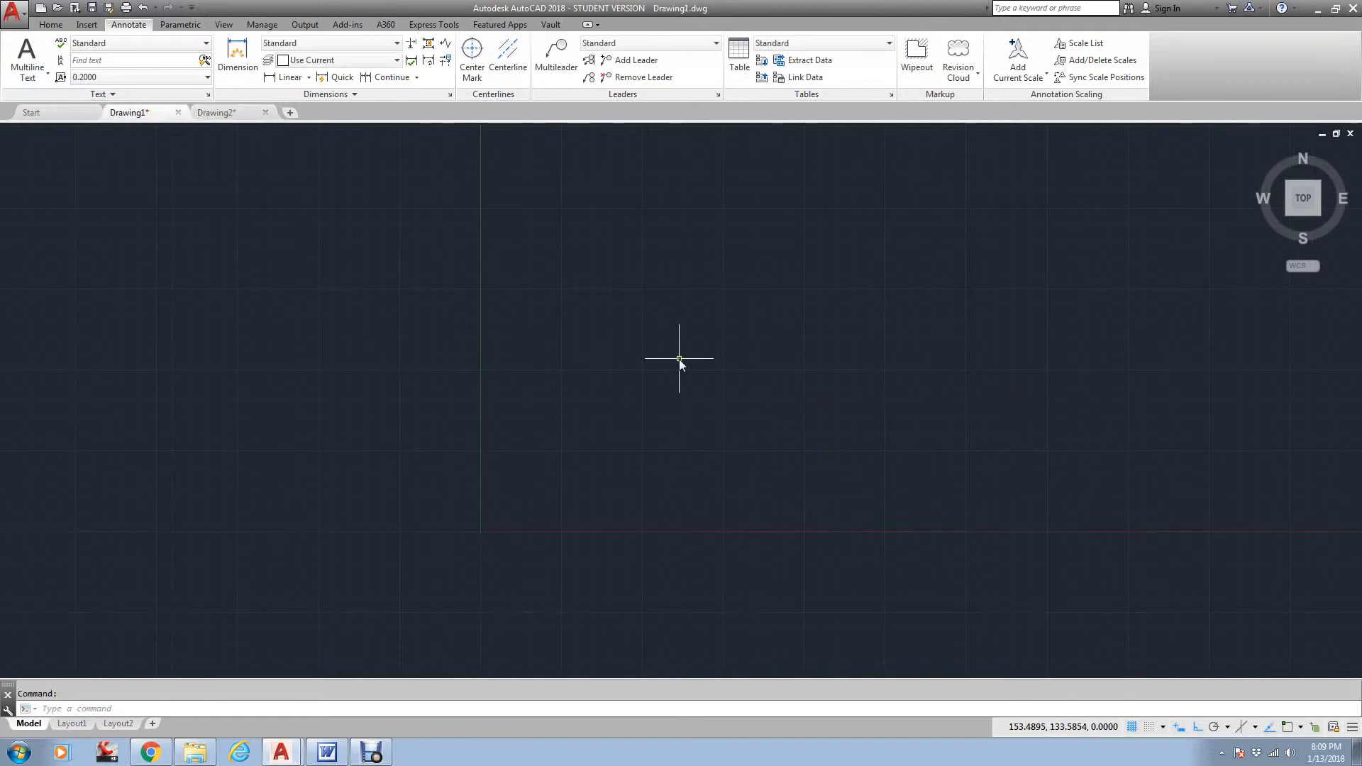
right_click(674, 359)
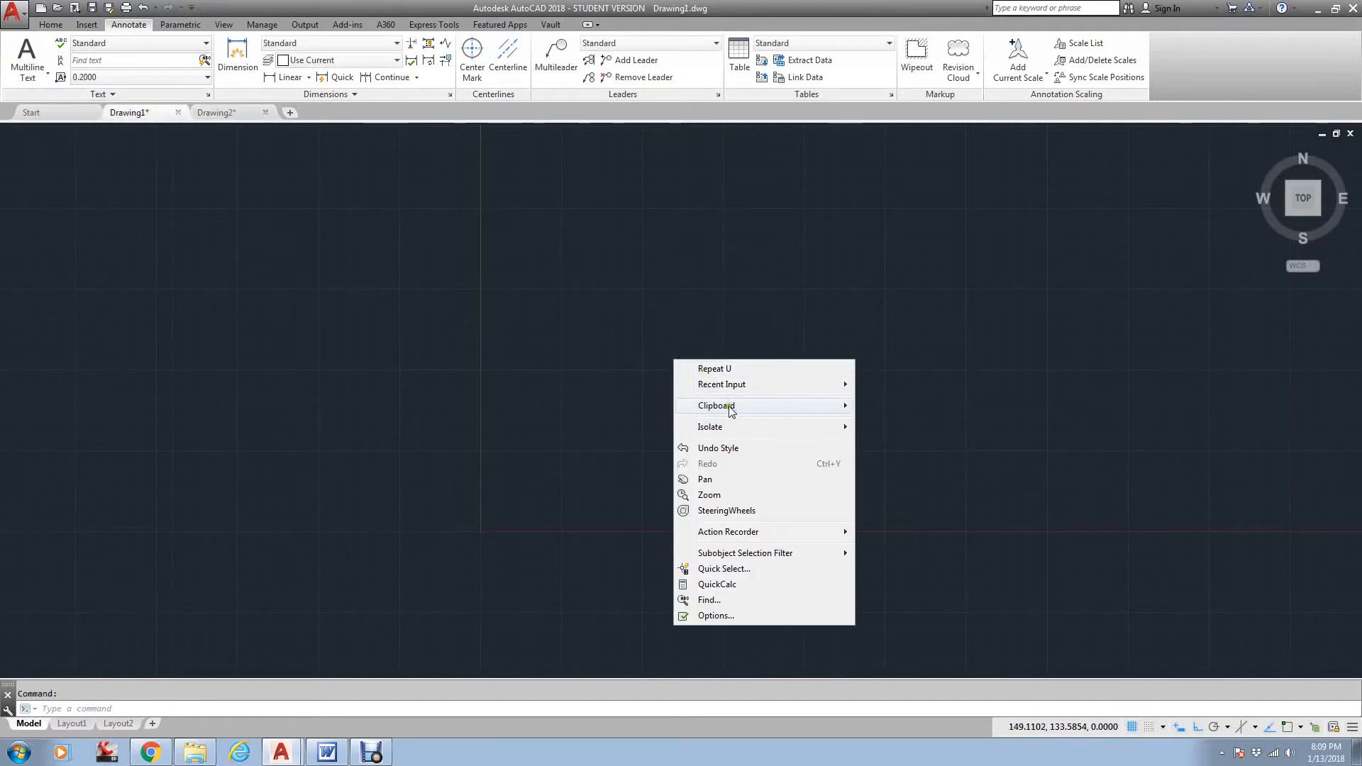
mouse_move(730, 408)
left_click(898, 454)
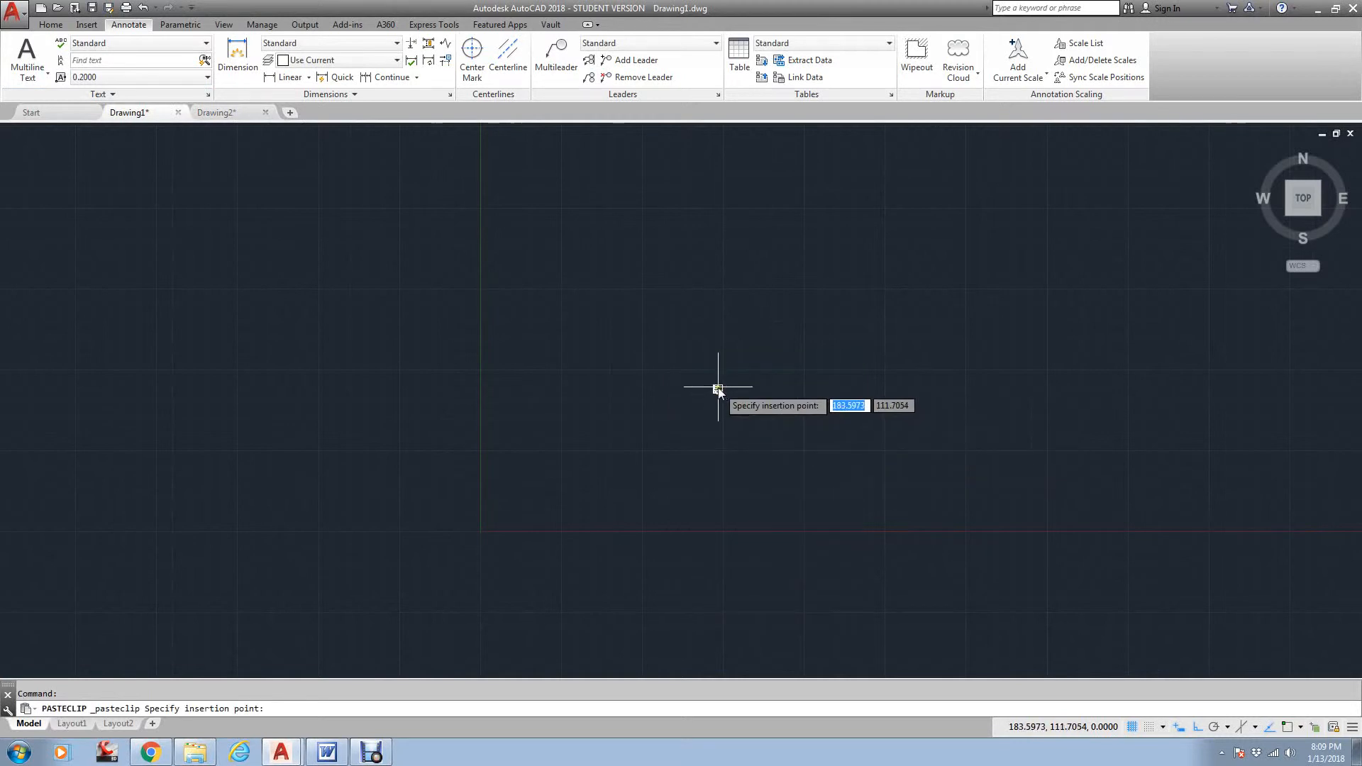
scroll(727, 394, "up", 12)
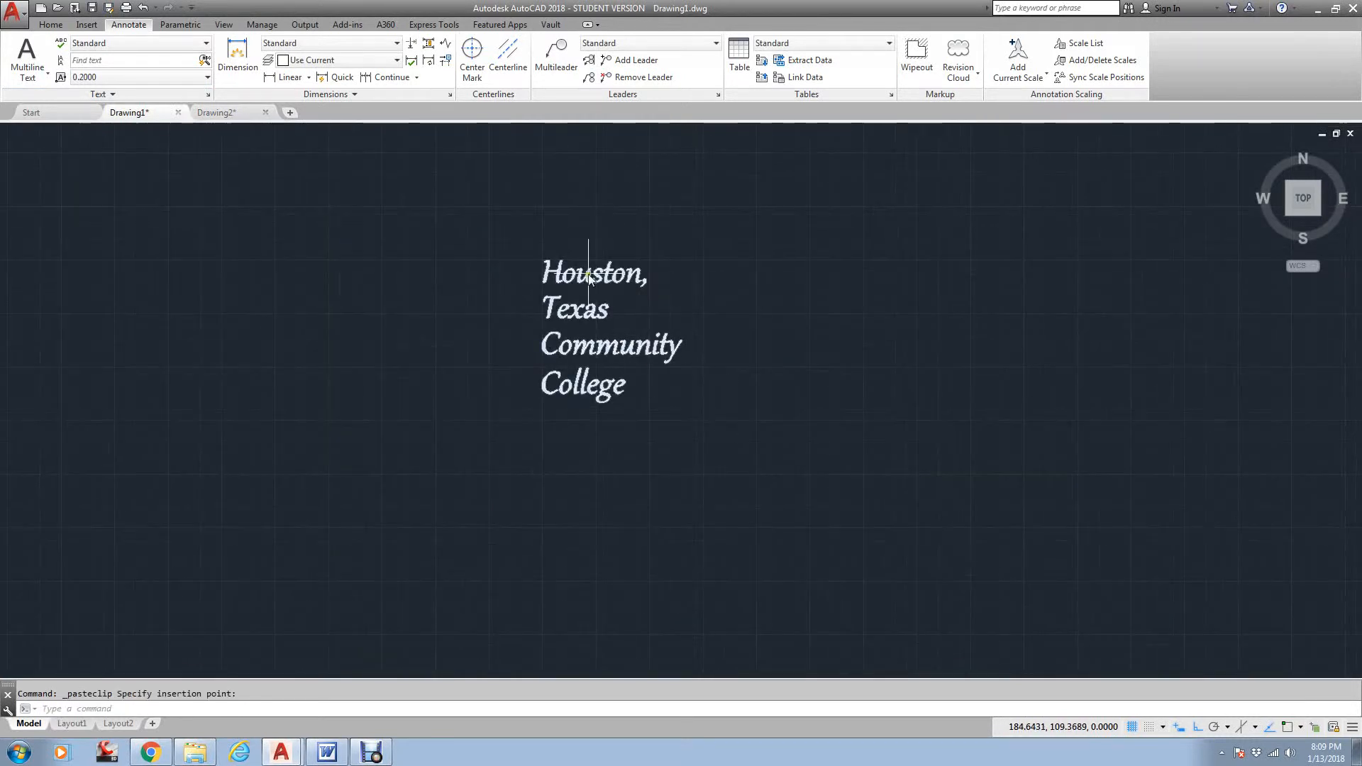
scroll(571, 283, "down", 4)
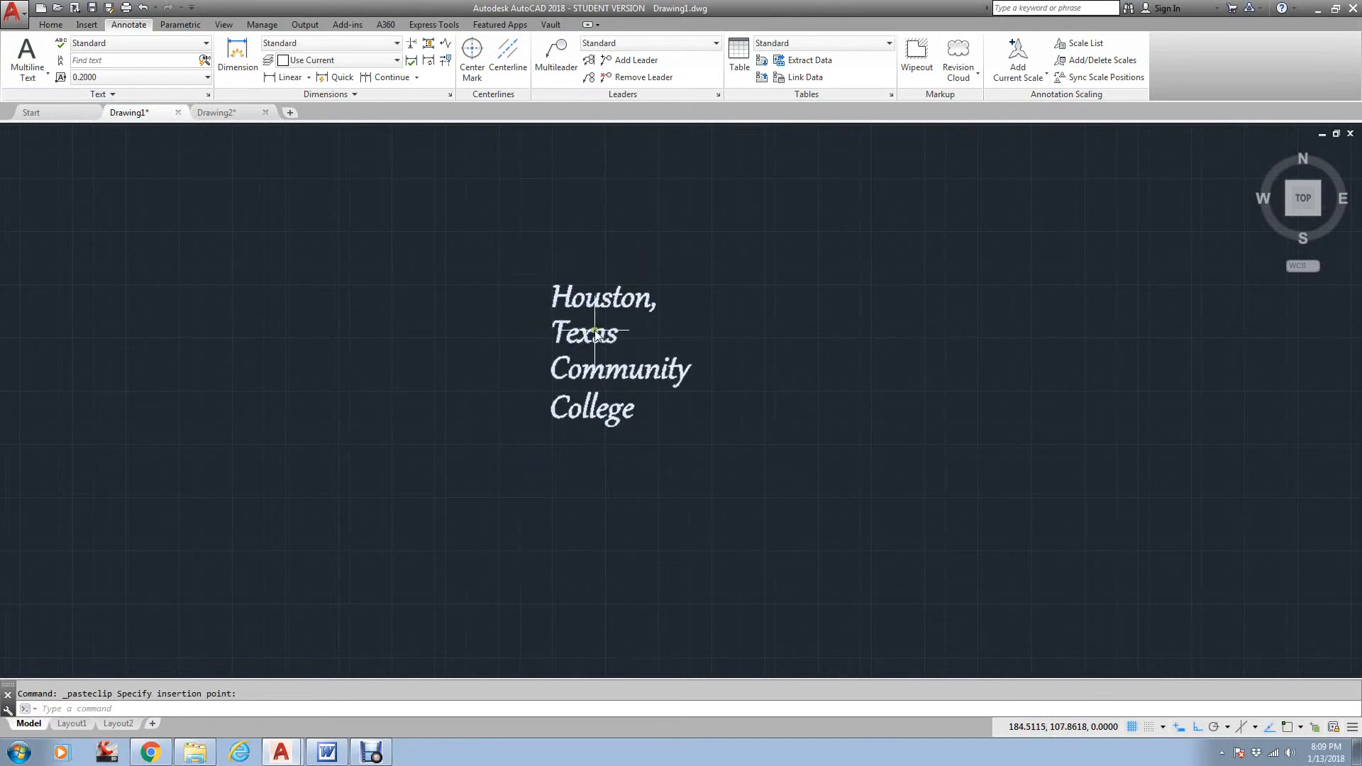
left_click(605, 351)
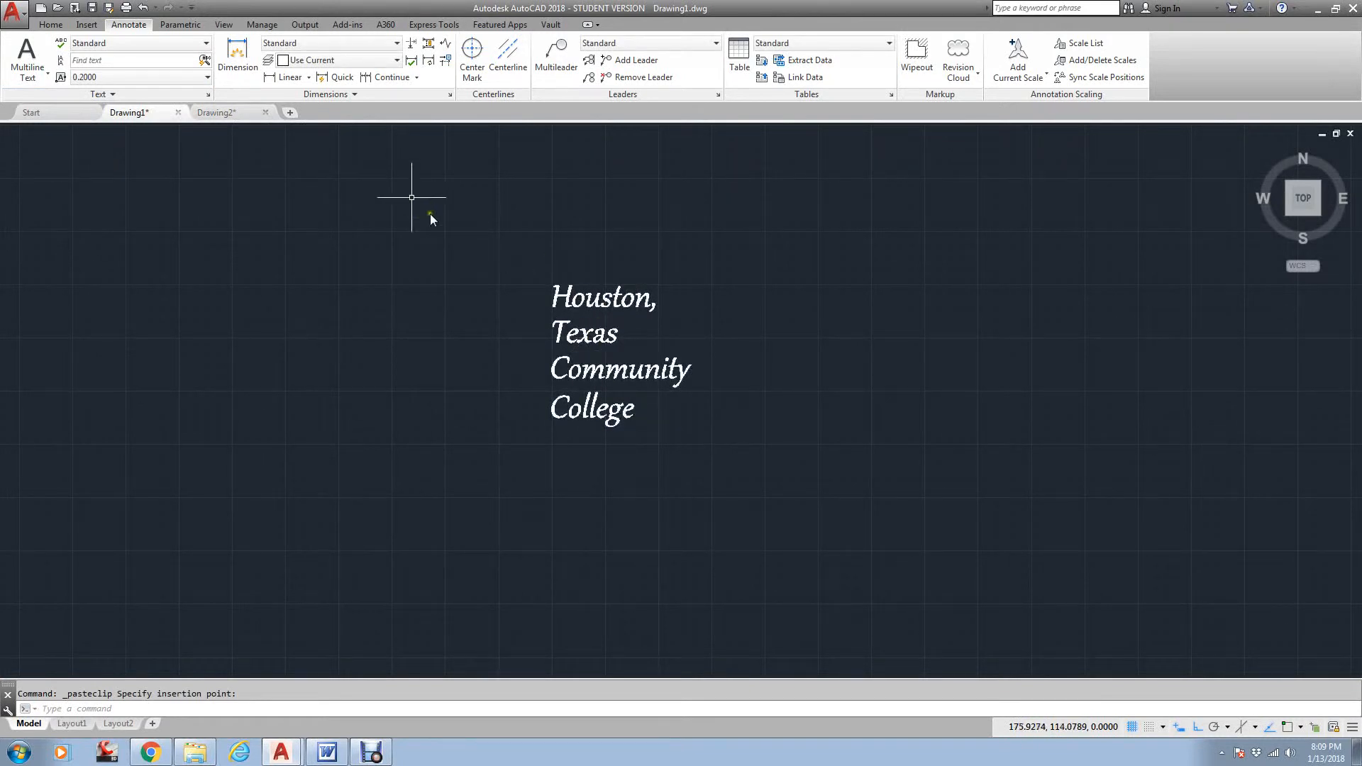
Select the "asdfasdf" text in Drawing2 for inspection and examine the font and height settings of the Standard text style.
left_click(234, 113)
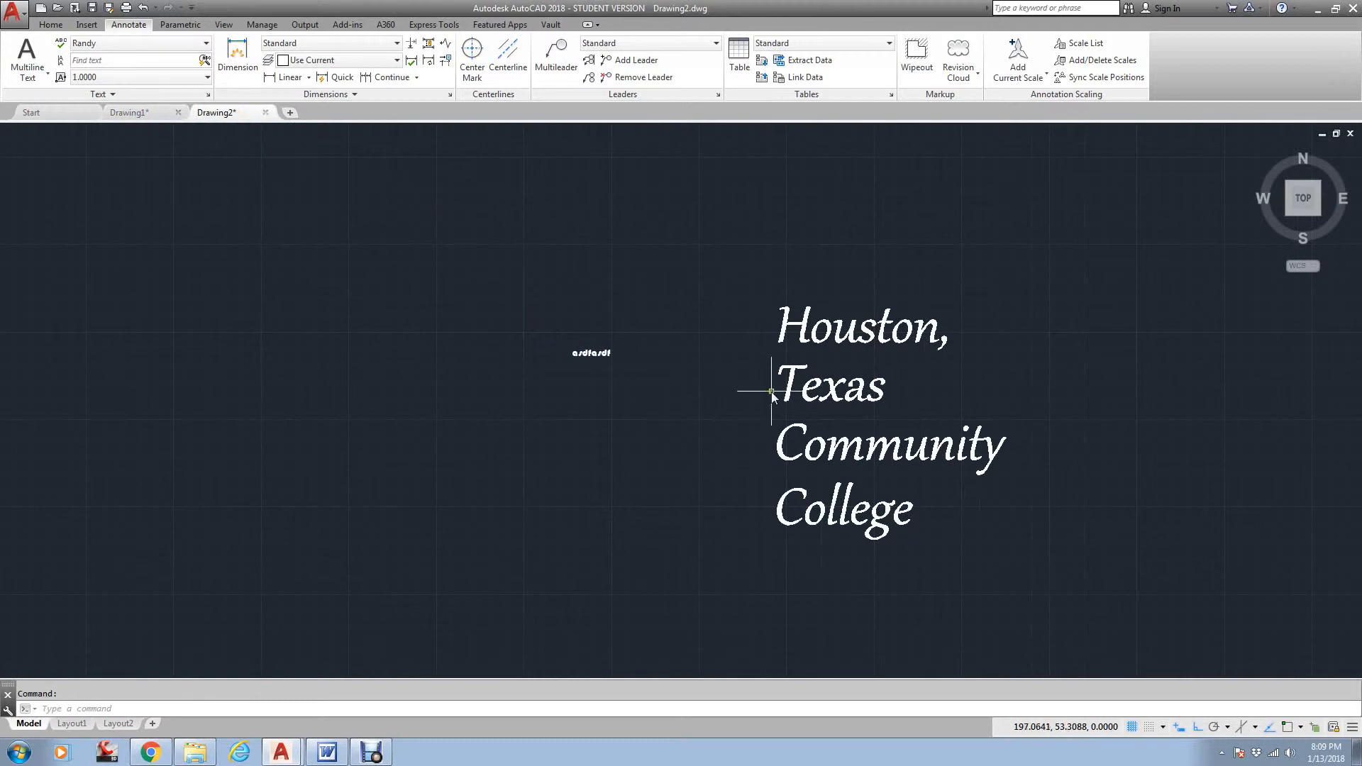
scroll(624, 353, "up", 5)
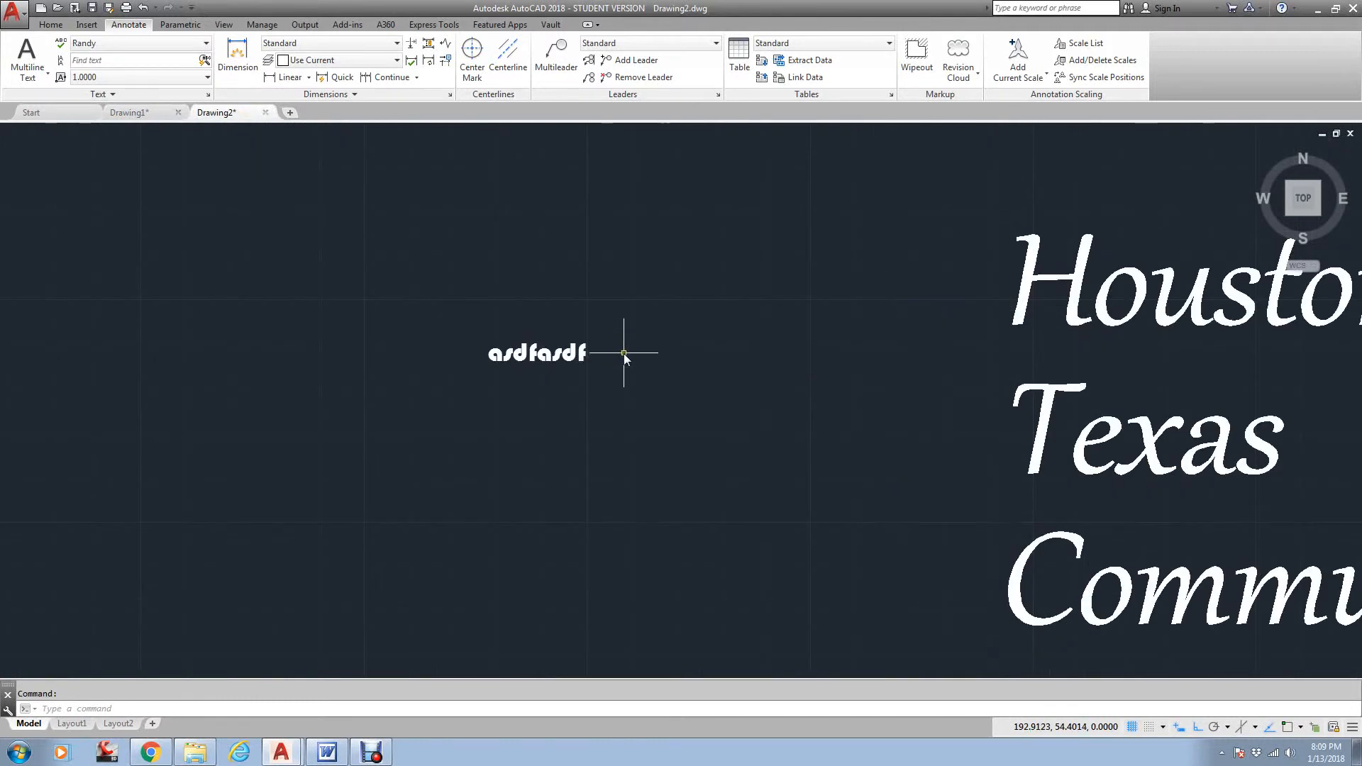
scroll(509, 336, "up", 4)
left_click(543, 362)
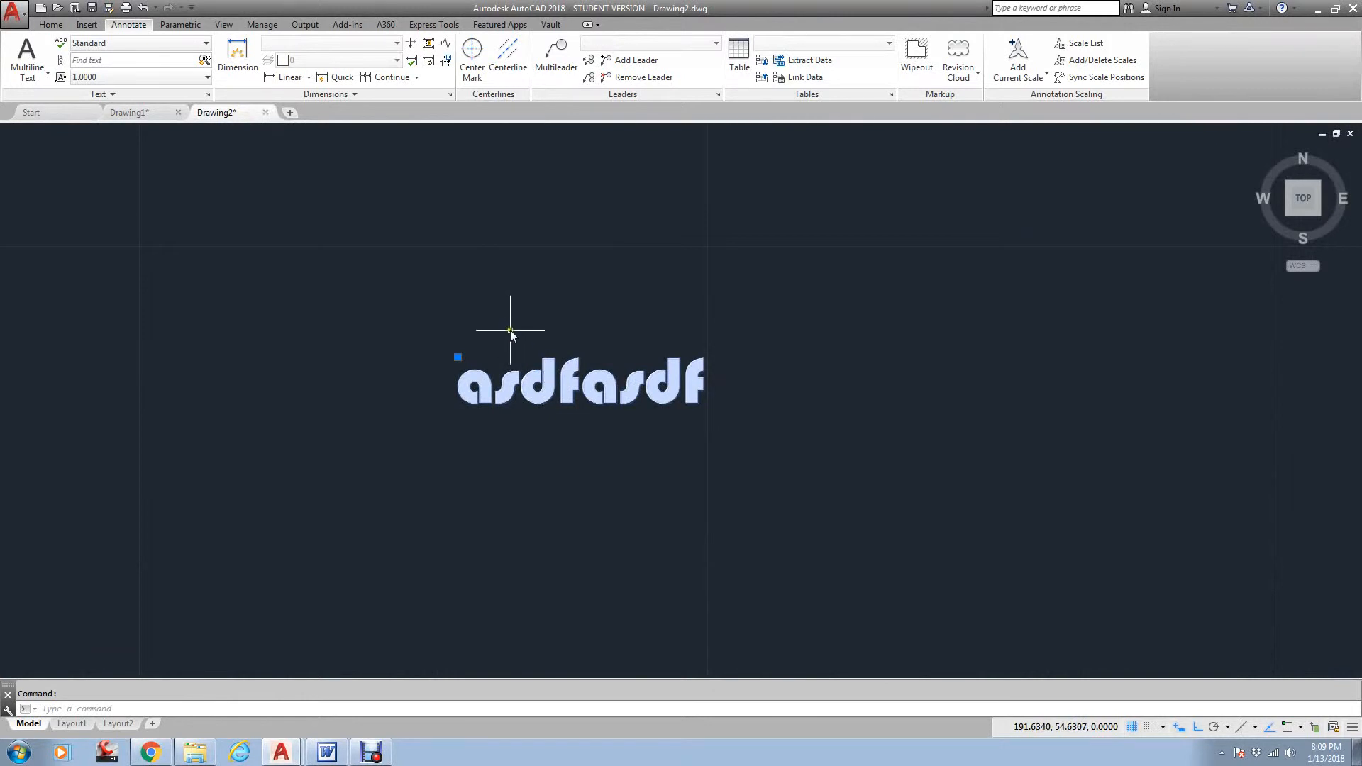
key("Escape")
key("Escape")
type("style")
key("Return")
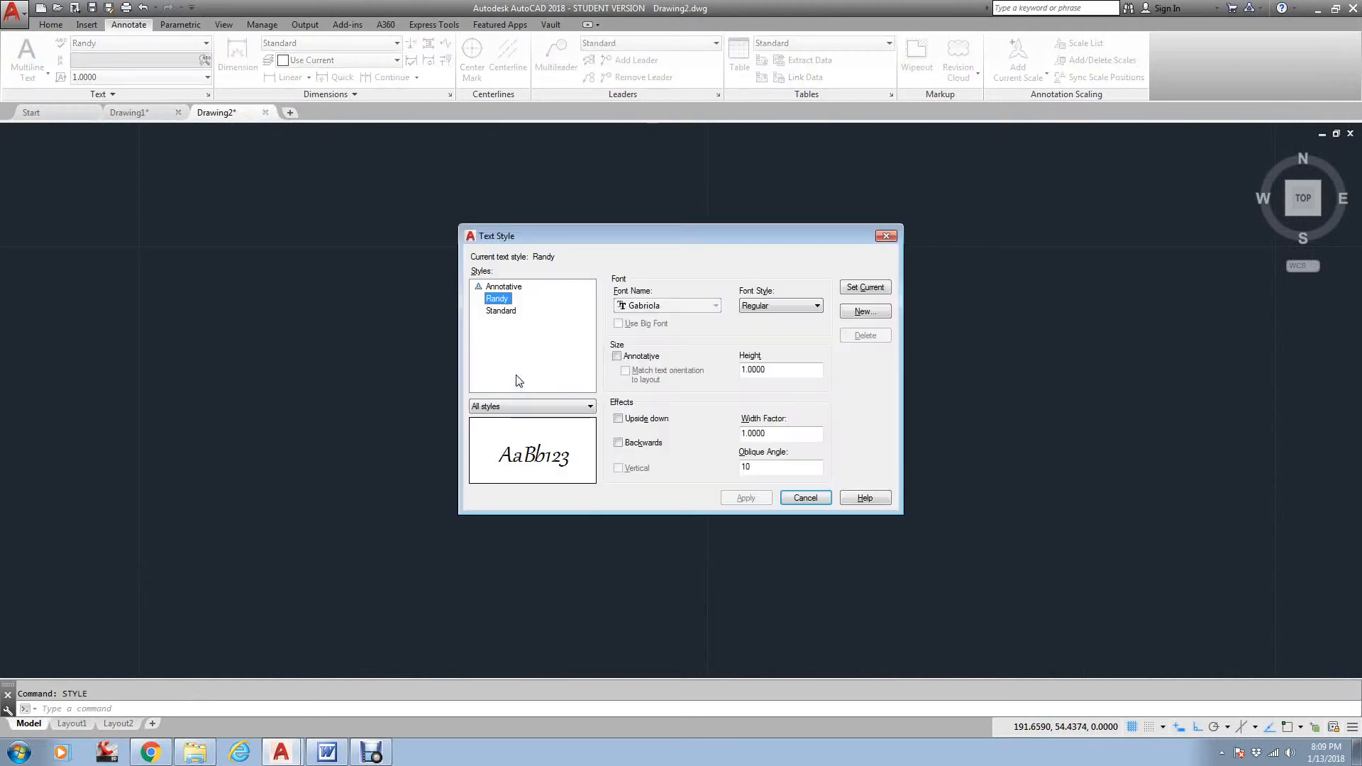
left_click(495, 311)
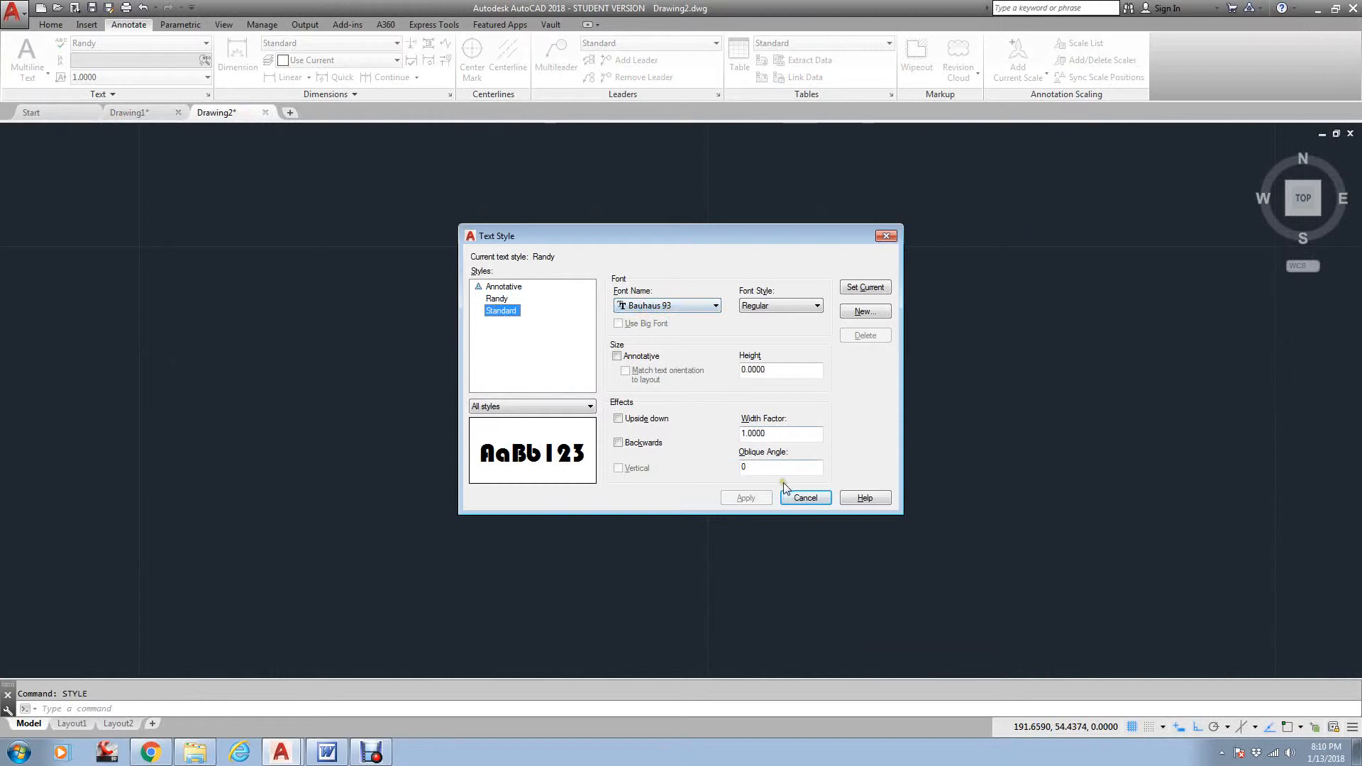
left_click(806, 497)
Copy the "asdfasdf" text in Drawing2 to the clipboard with a base point just above the text.
left_click(644, 375)
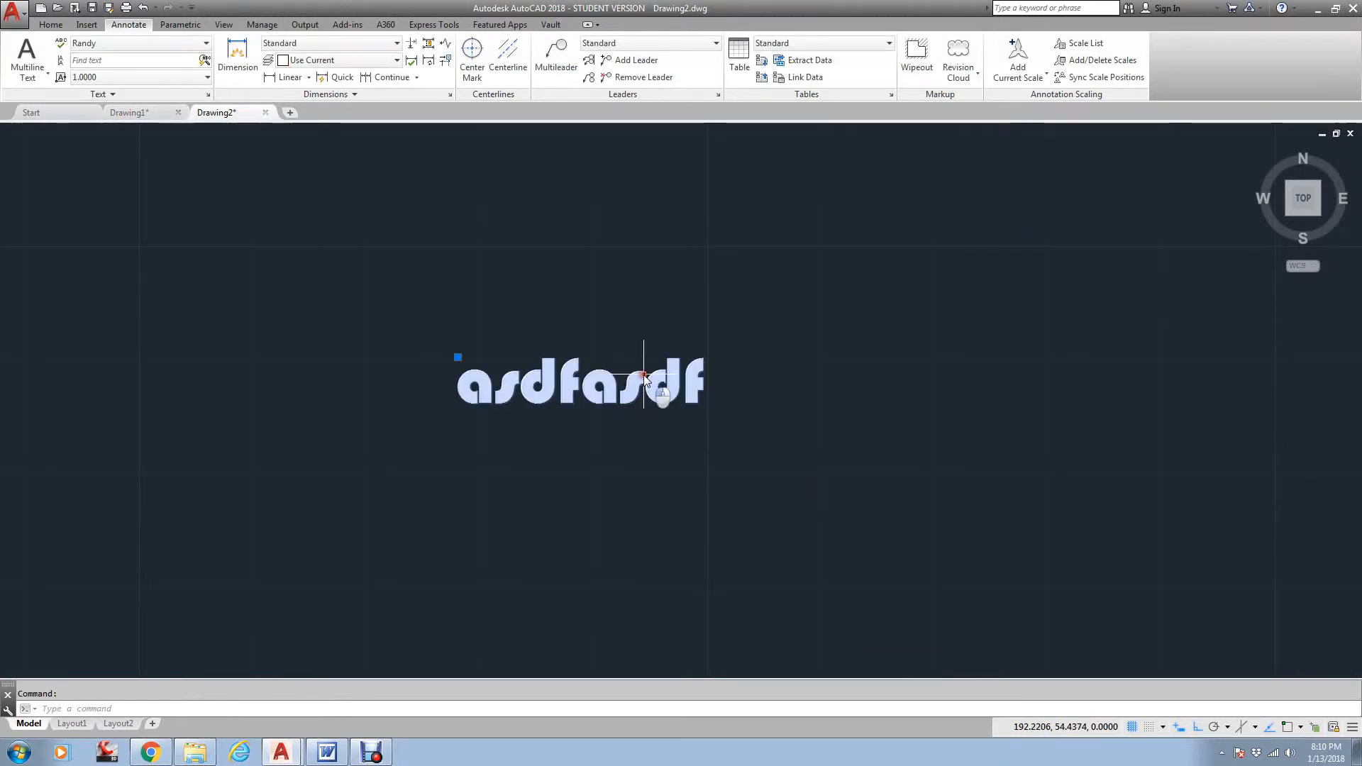
right_click(644, 375)
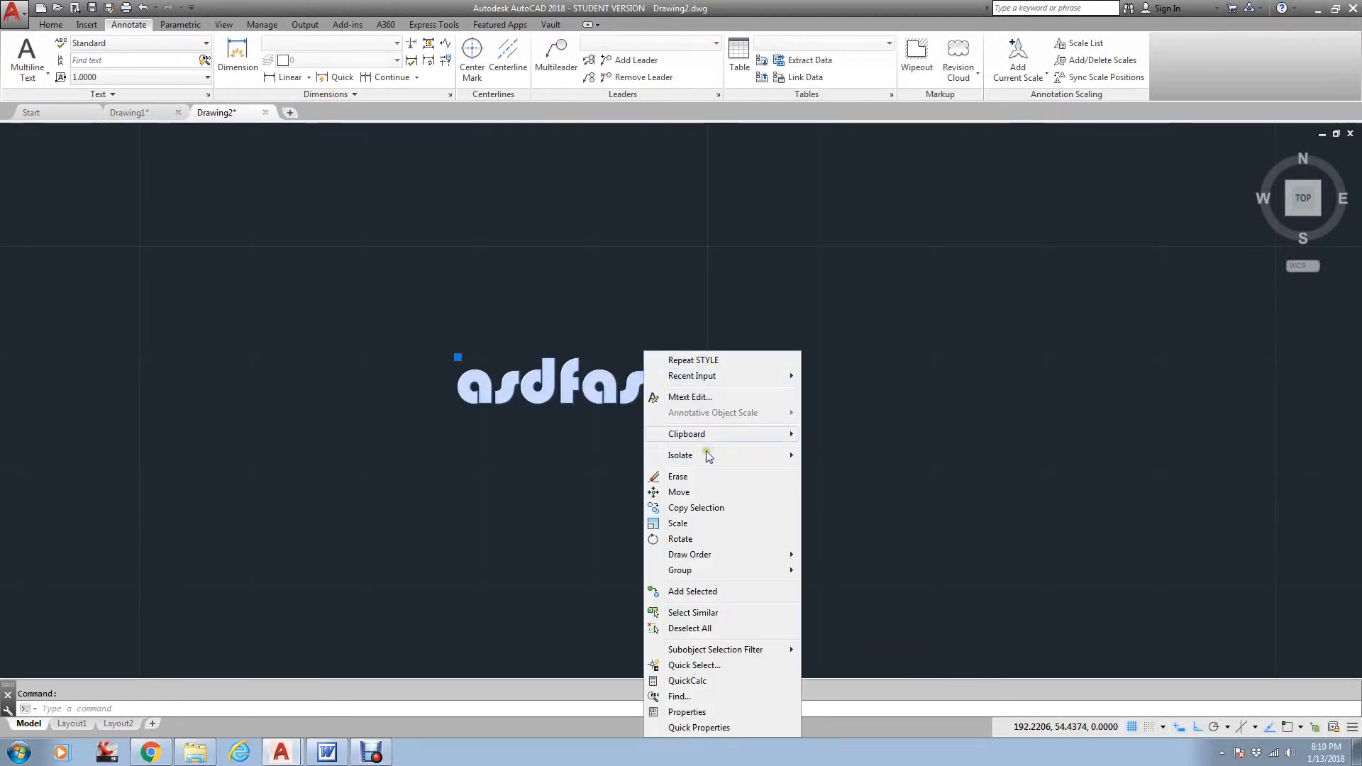
mouse_move(709, 433)
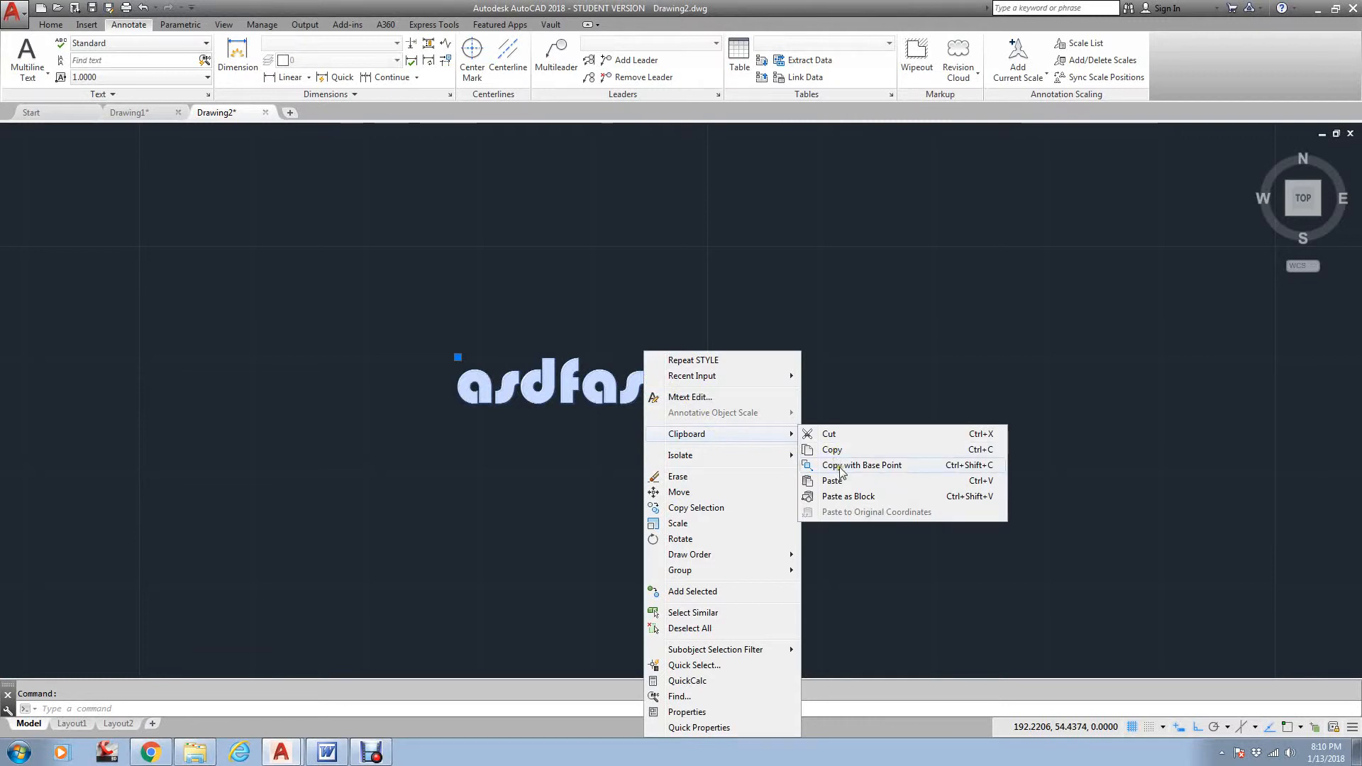
left_click(830, 464)
left_click(617, 322)
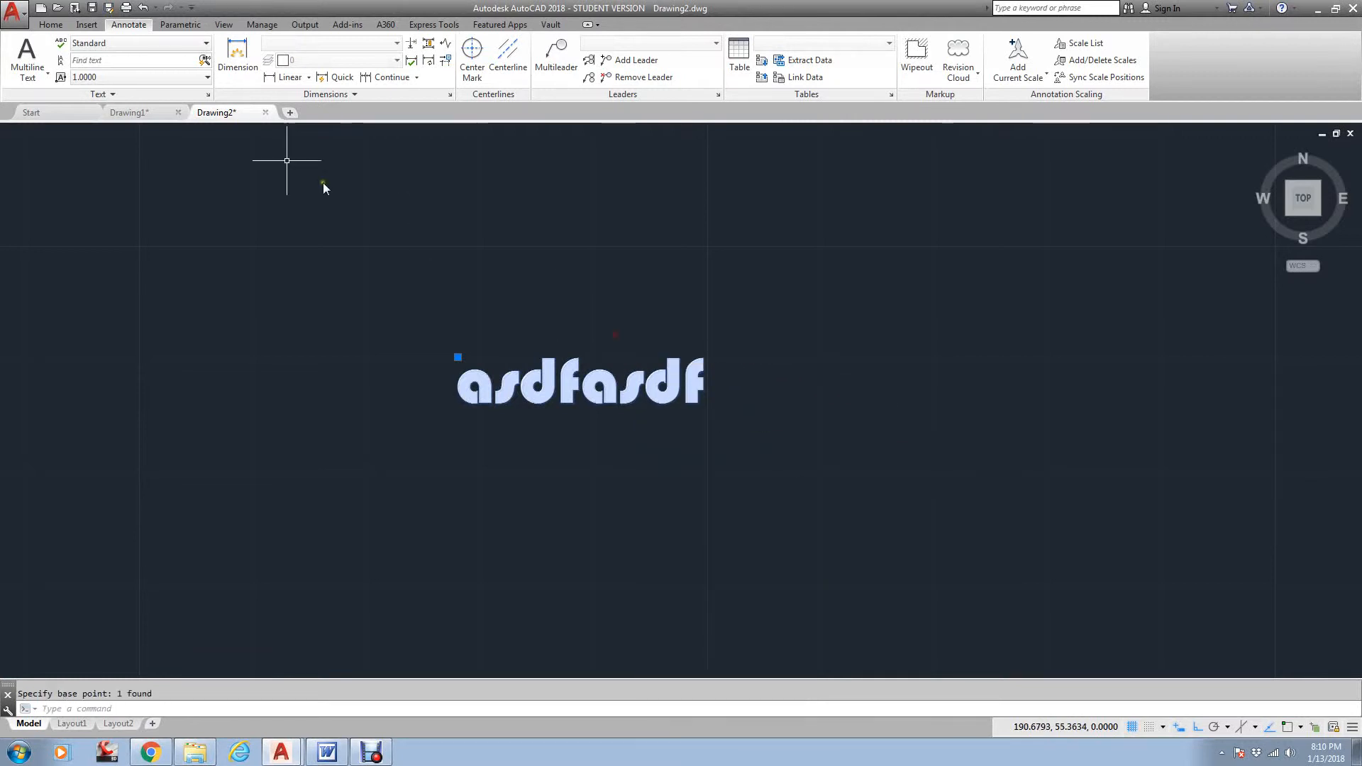
Paste the copied "asdfasdf" text into Drawing1, to the left of the "Houston, Texas Community College" text.
left_click(167, 115)
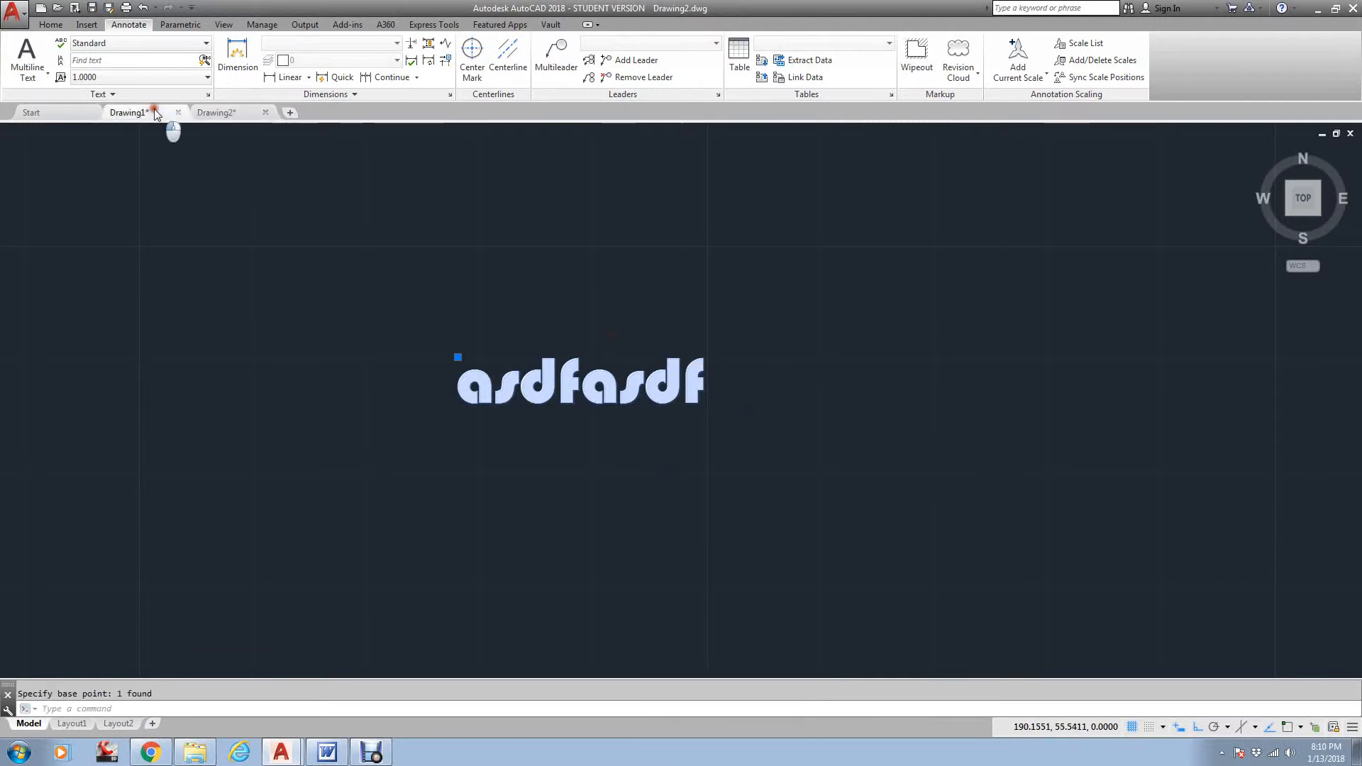
right_click(493, 305)
mouse_move(586, 348)
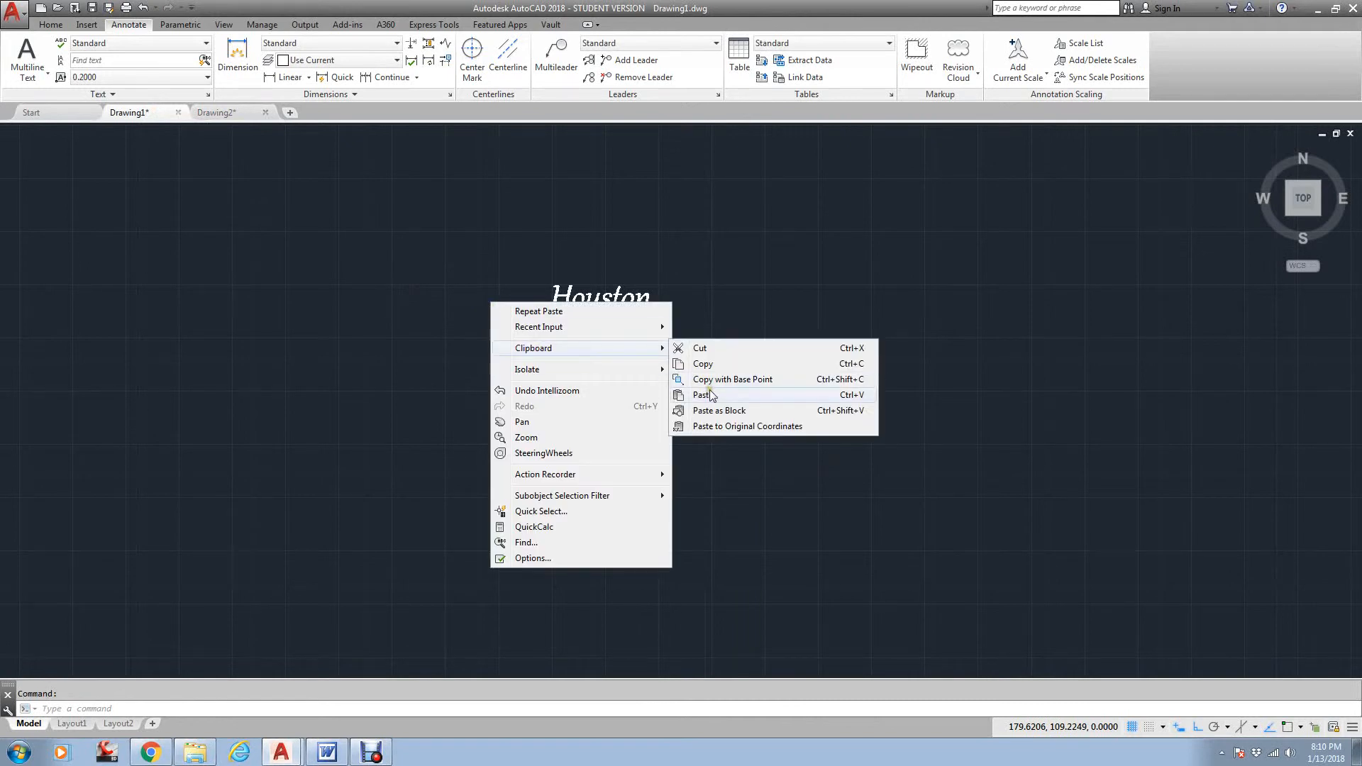
left_click(399, 321)
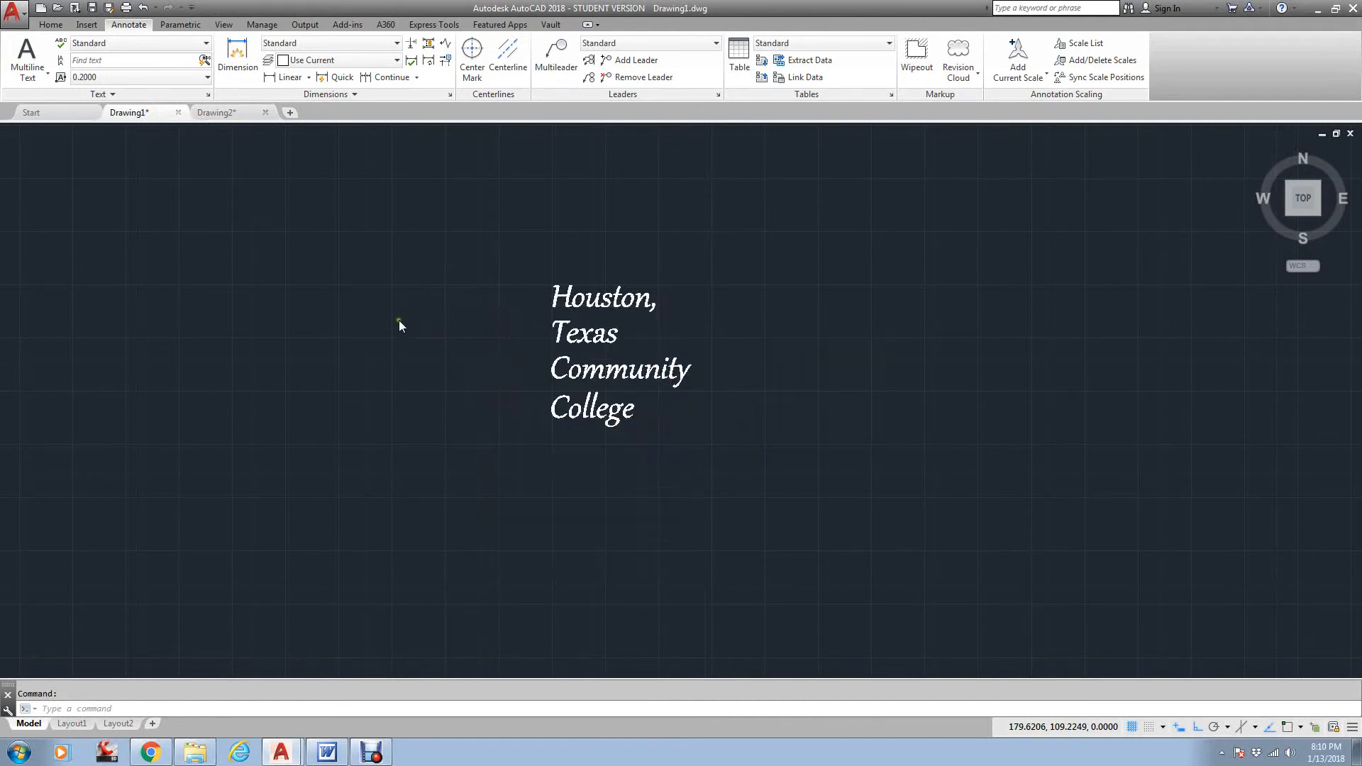
key("Escape")
right_click(416, 313)
mouse_move(499, 363)
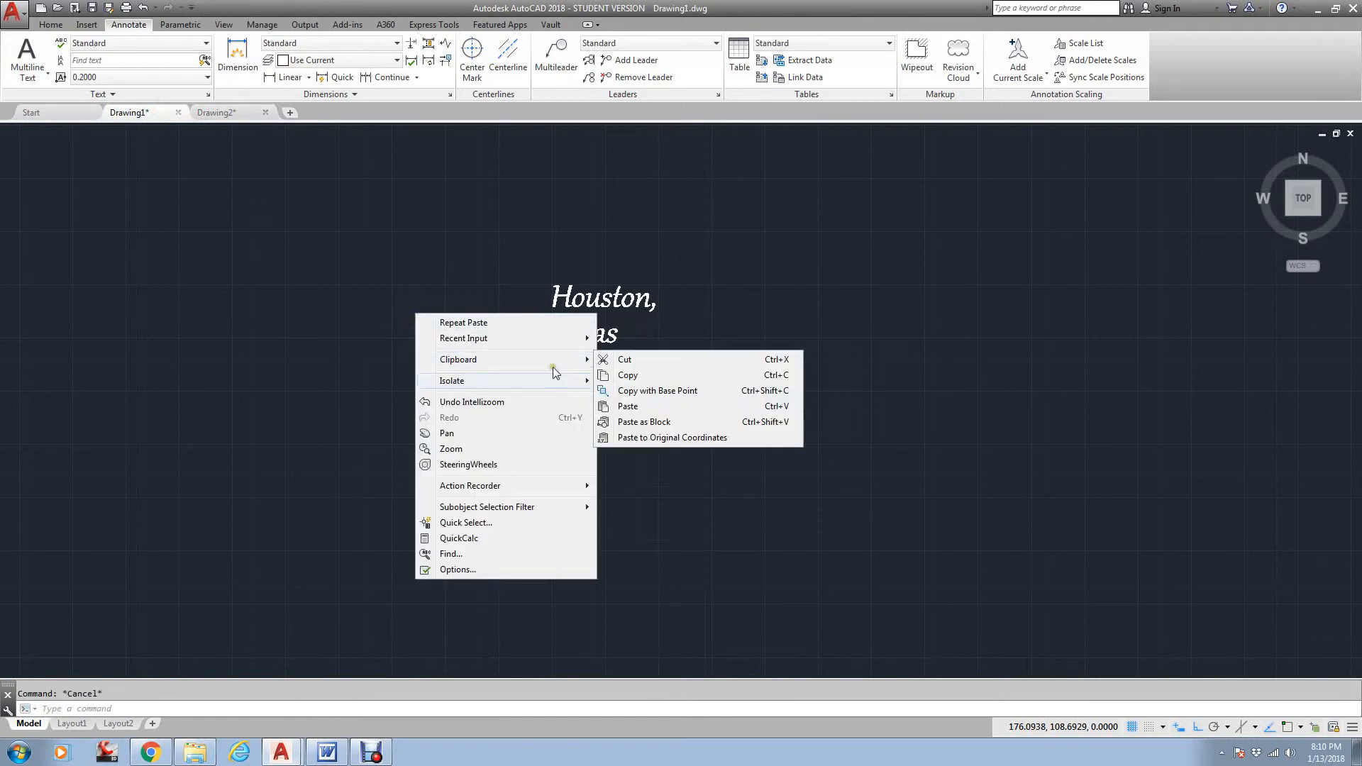
left_click(628, 407)
left_click(406, 312)
scroll(410, 309, "up", 5)
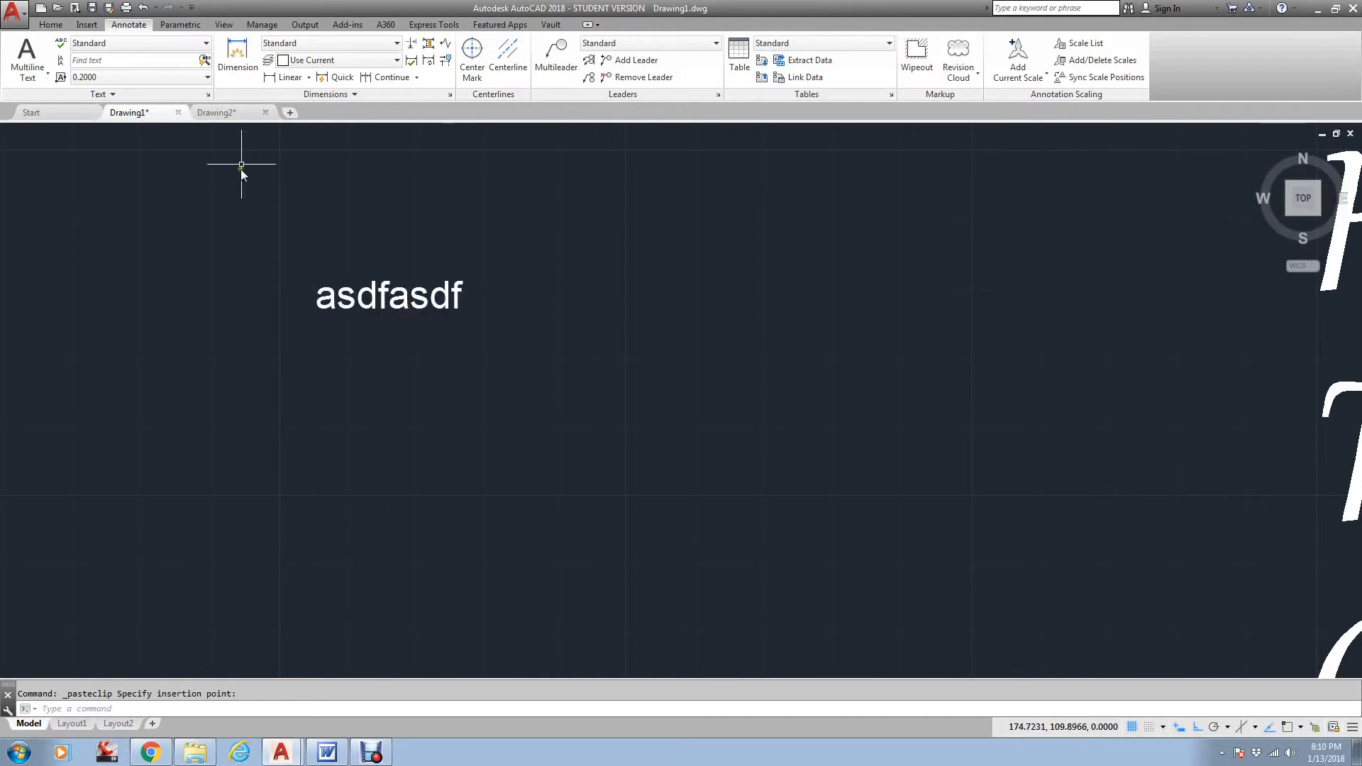
Check which font the Standard text style uses in Drawing2.
left_click(234, 112)
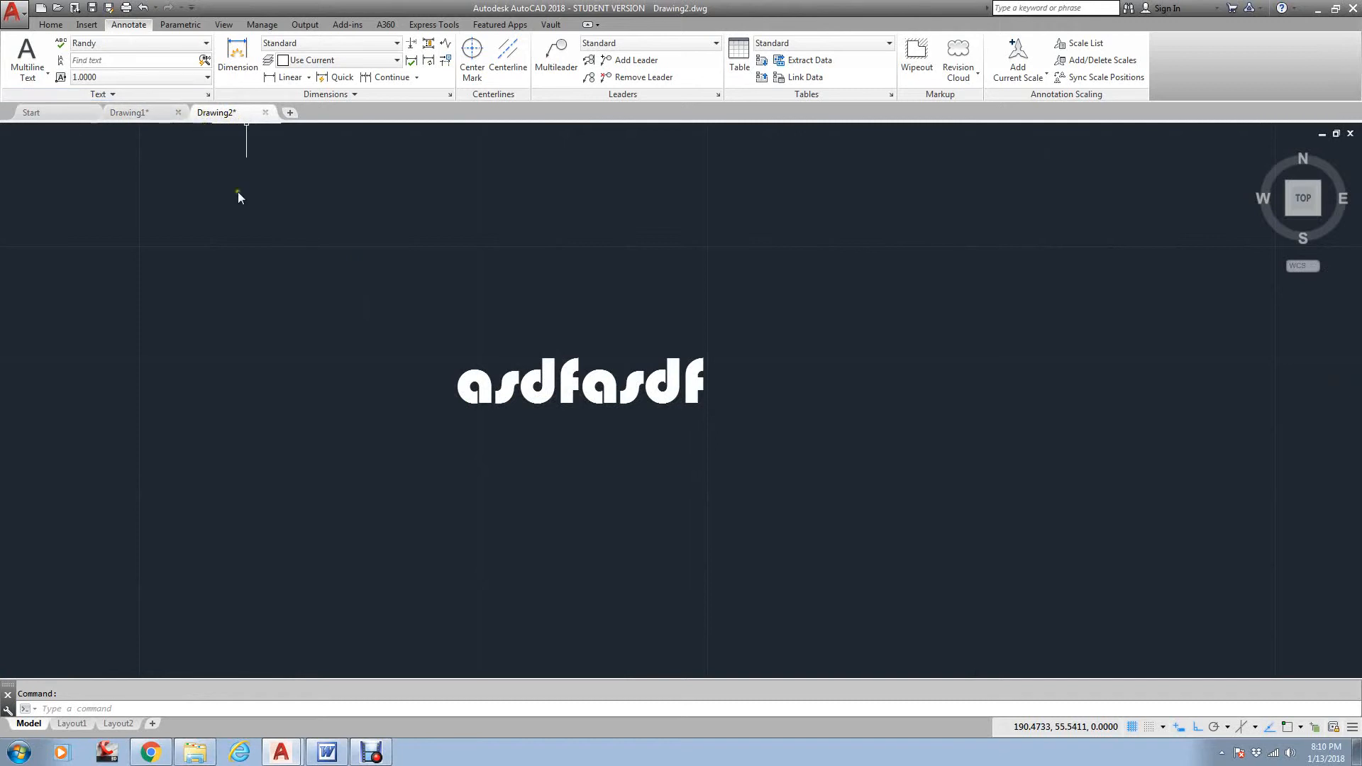
type("style")
key("Return")
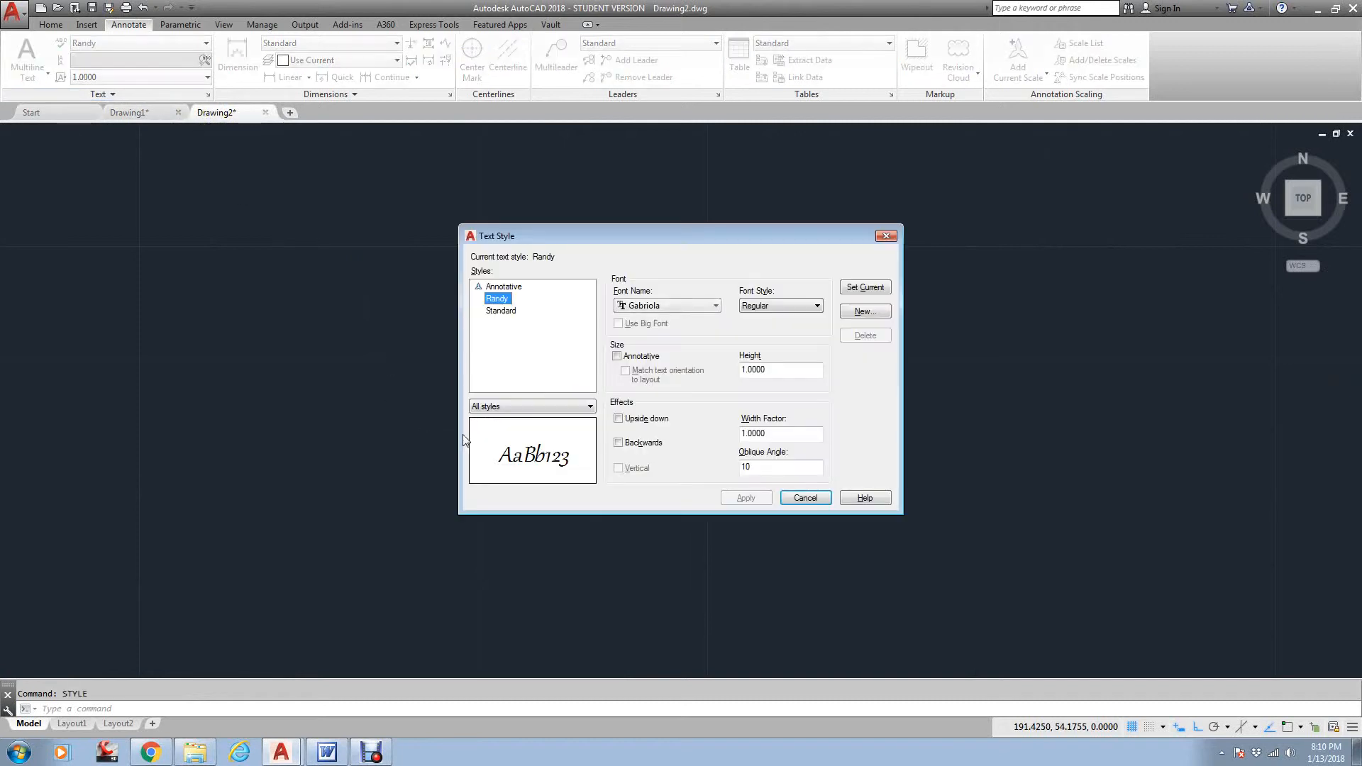
left_click(501, 311)
left_click(805, 497)
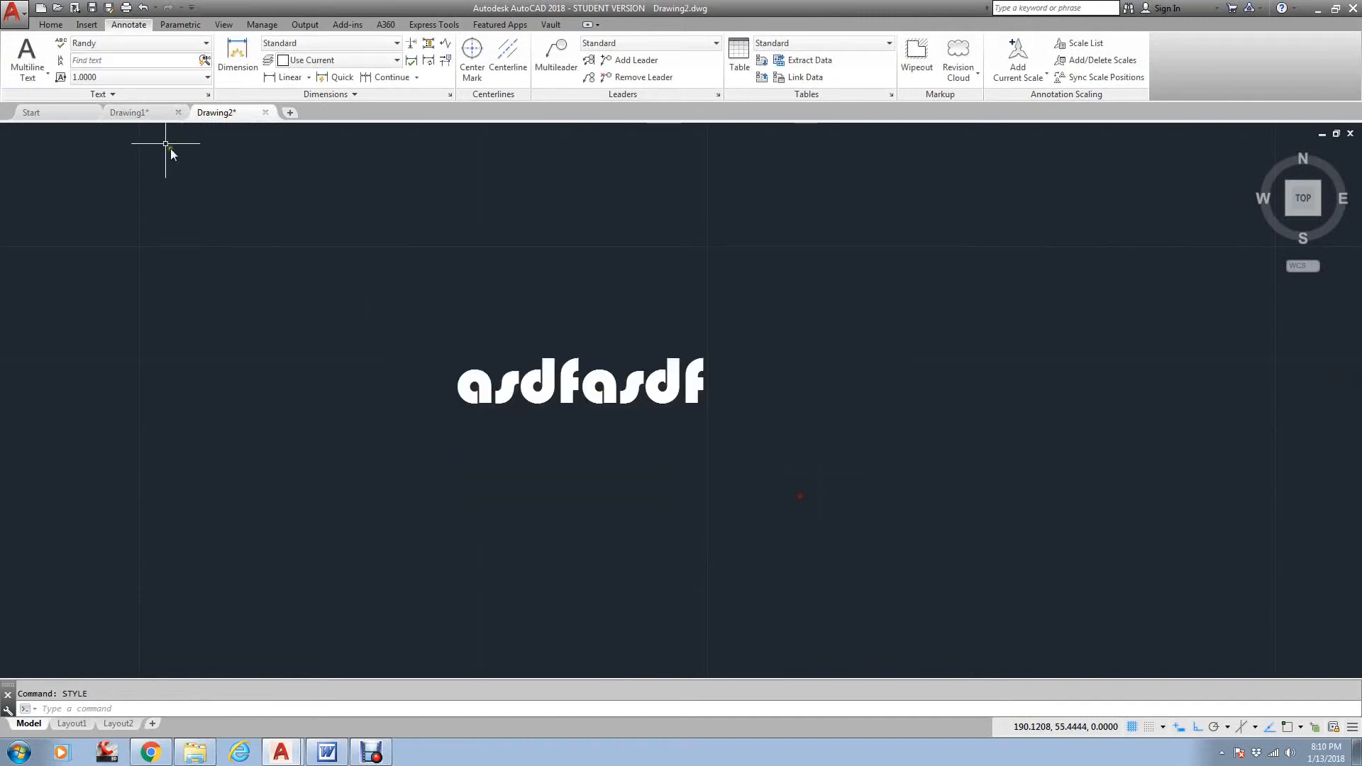
Check which font the Standard text style uses in Drawing1 for comparison with Drawing2.
left_click(127, 112)
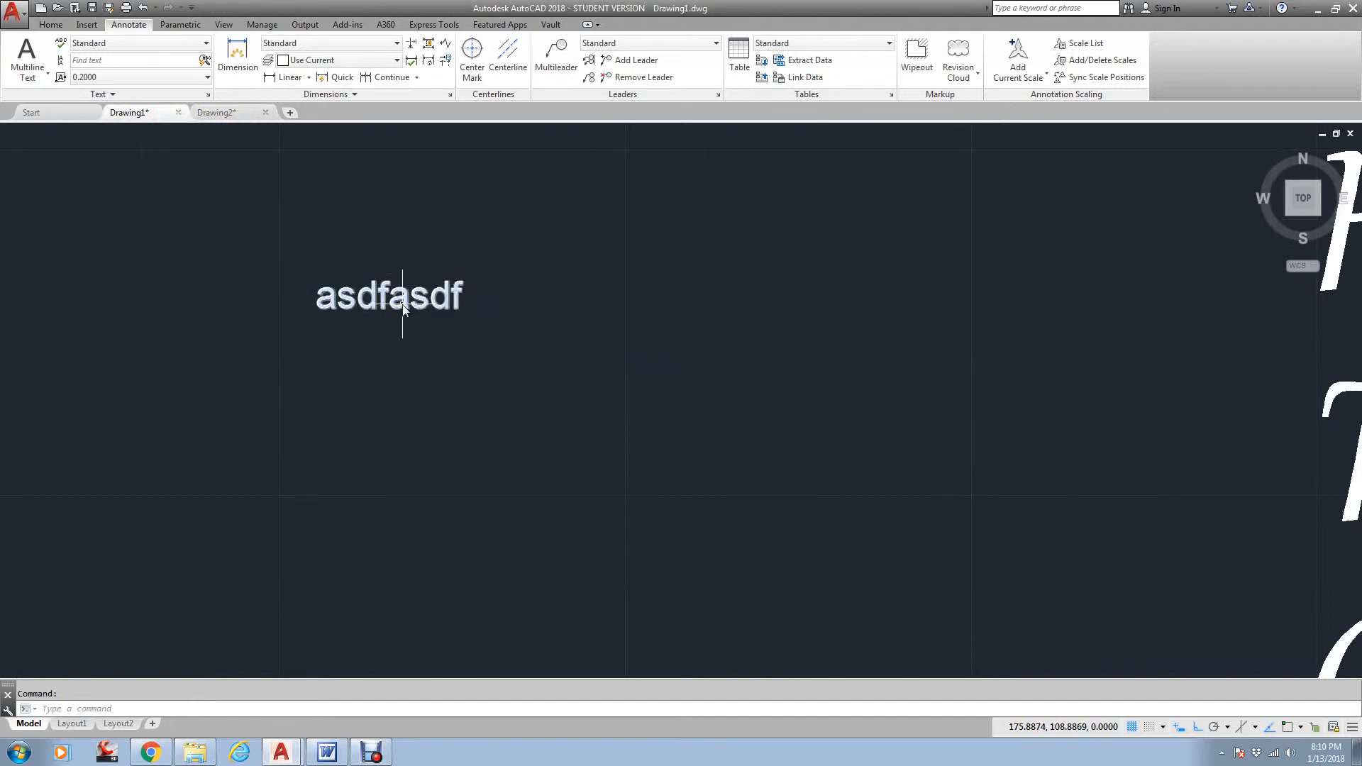
type("style")
key("Return")
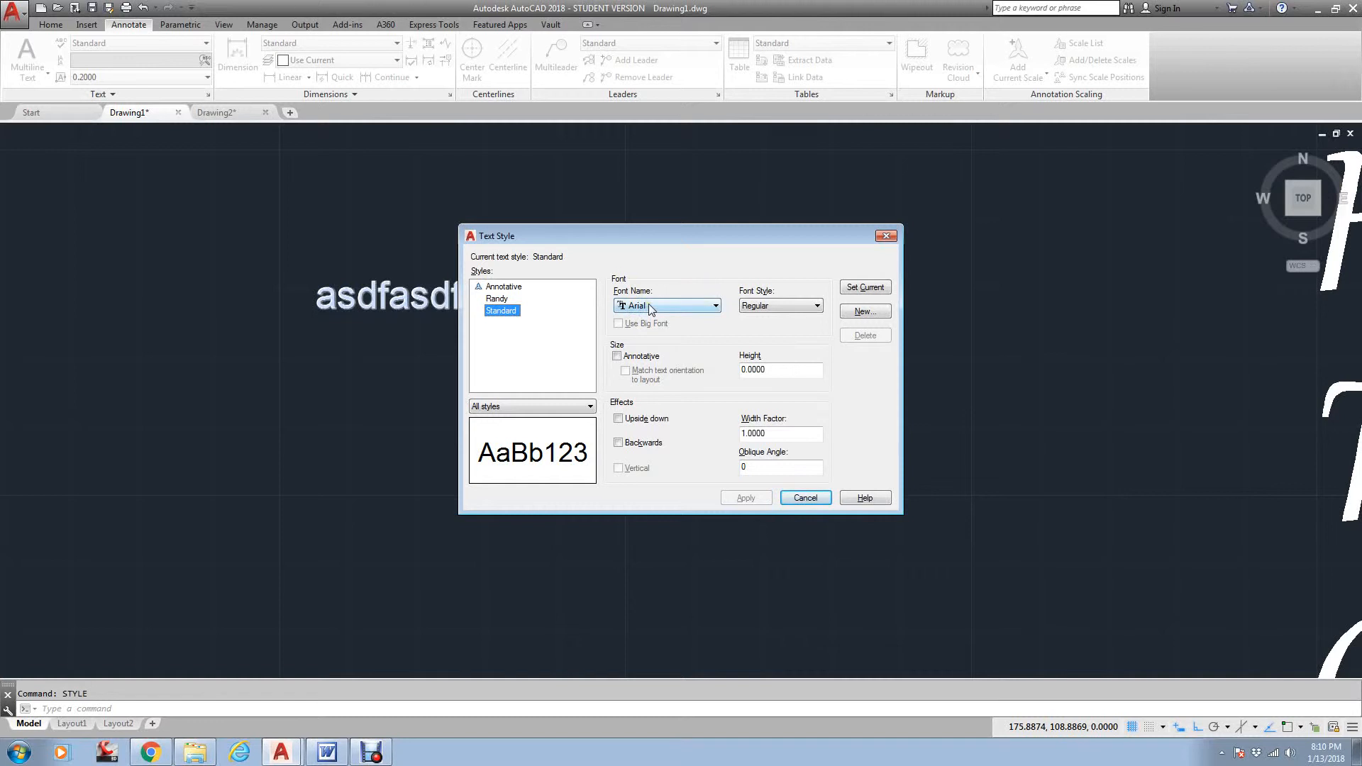
left_click(805, 499)
scroll(678, 439, "down", 5)
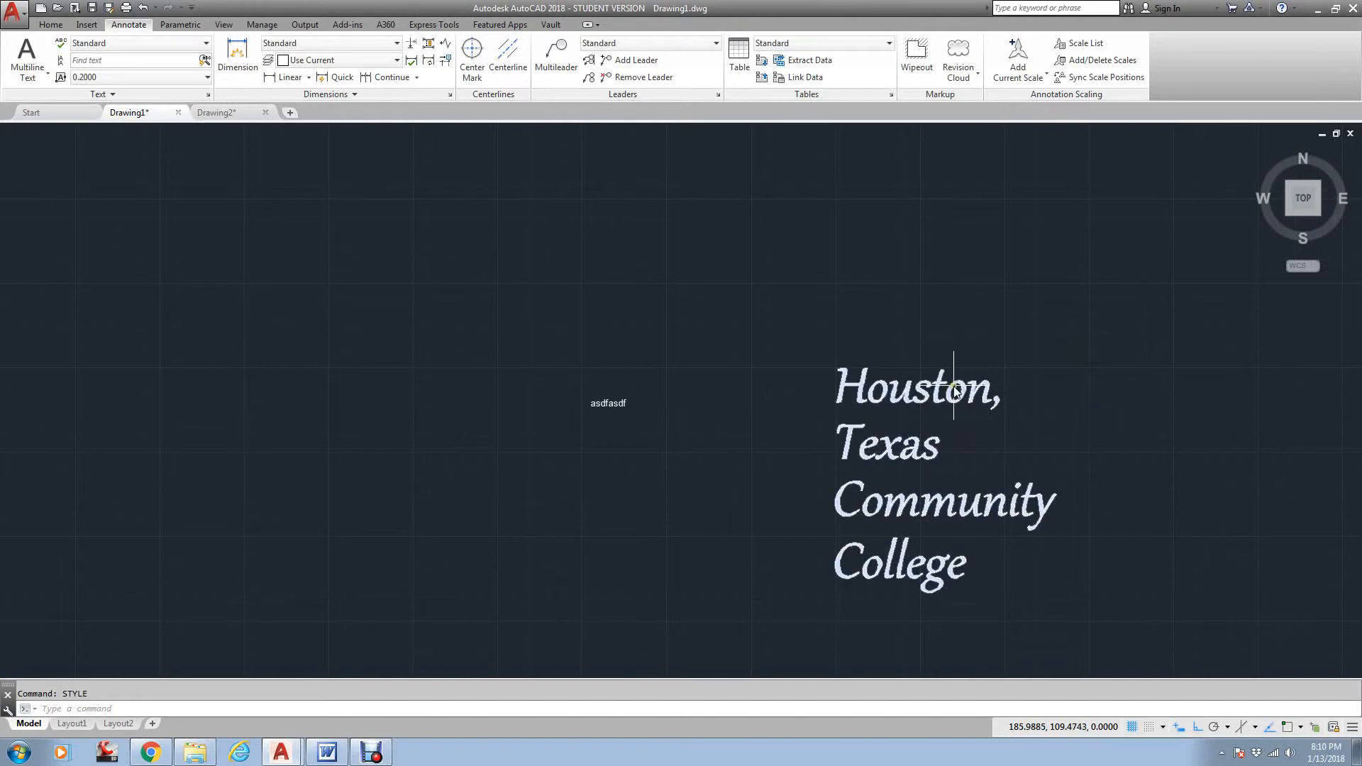
Create a text style named "standard-gabriola" in Drawing2, based on the existing custom Gabriola style.
left_click(252, 112)
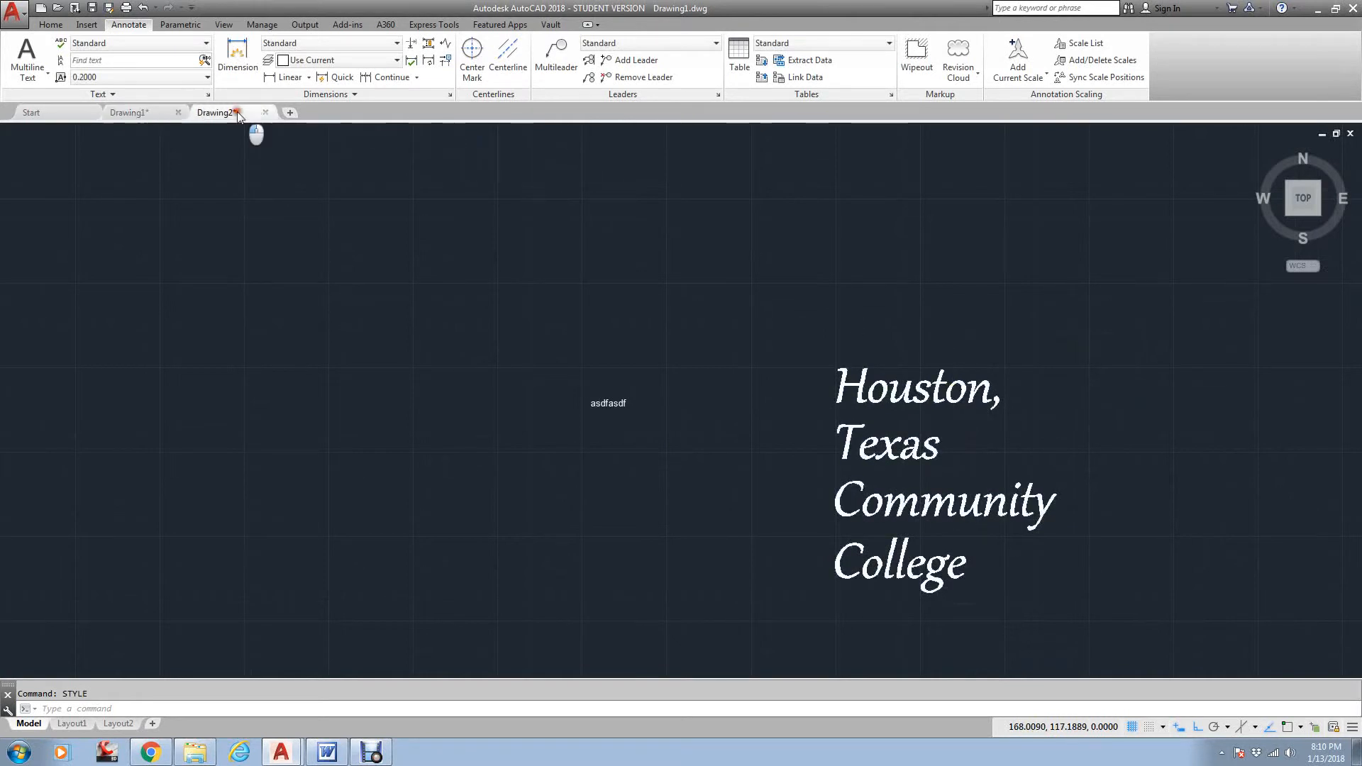
scroll(628, 316, "down", 5)
middle_click_drag(948, 360, 763, 361)
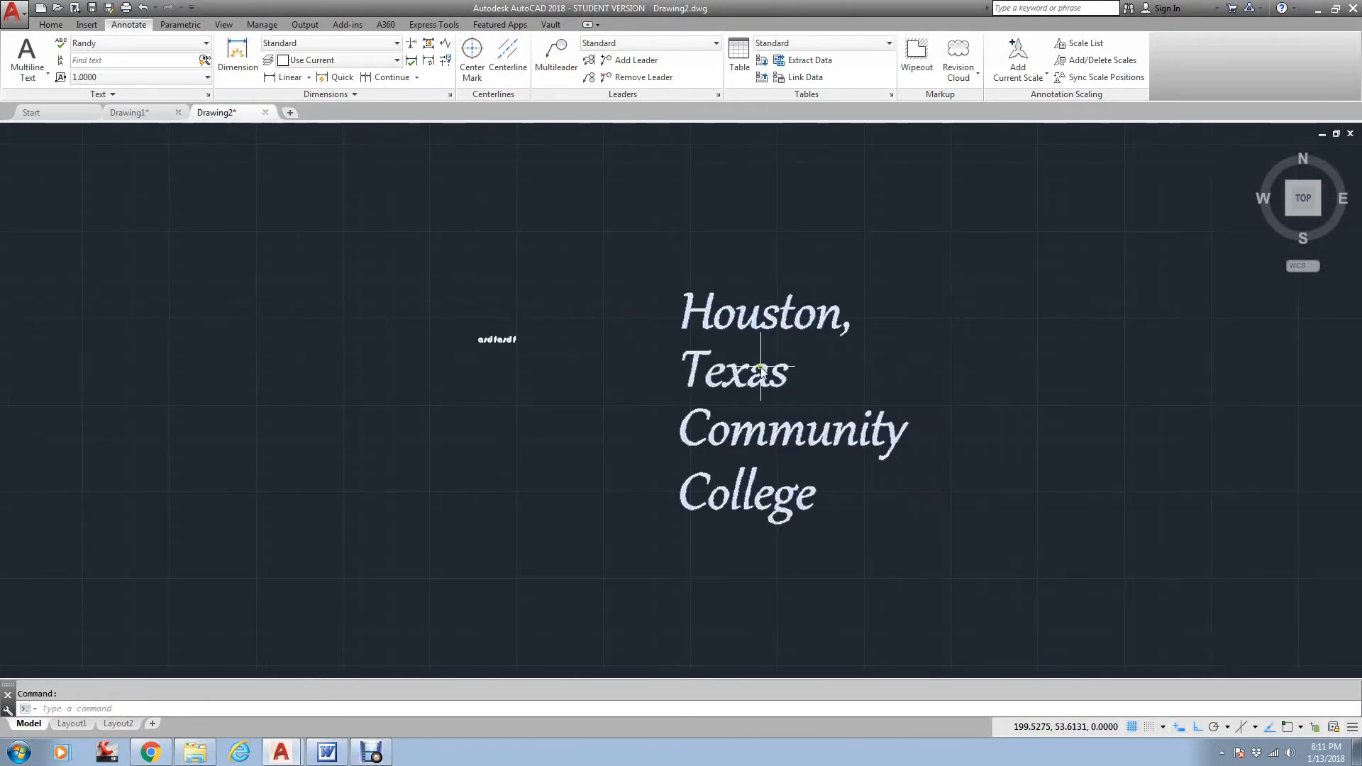
scroll(766, 349, "up", 2)
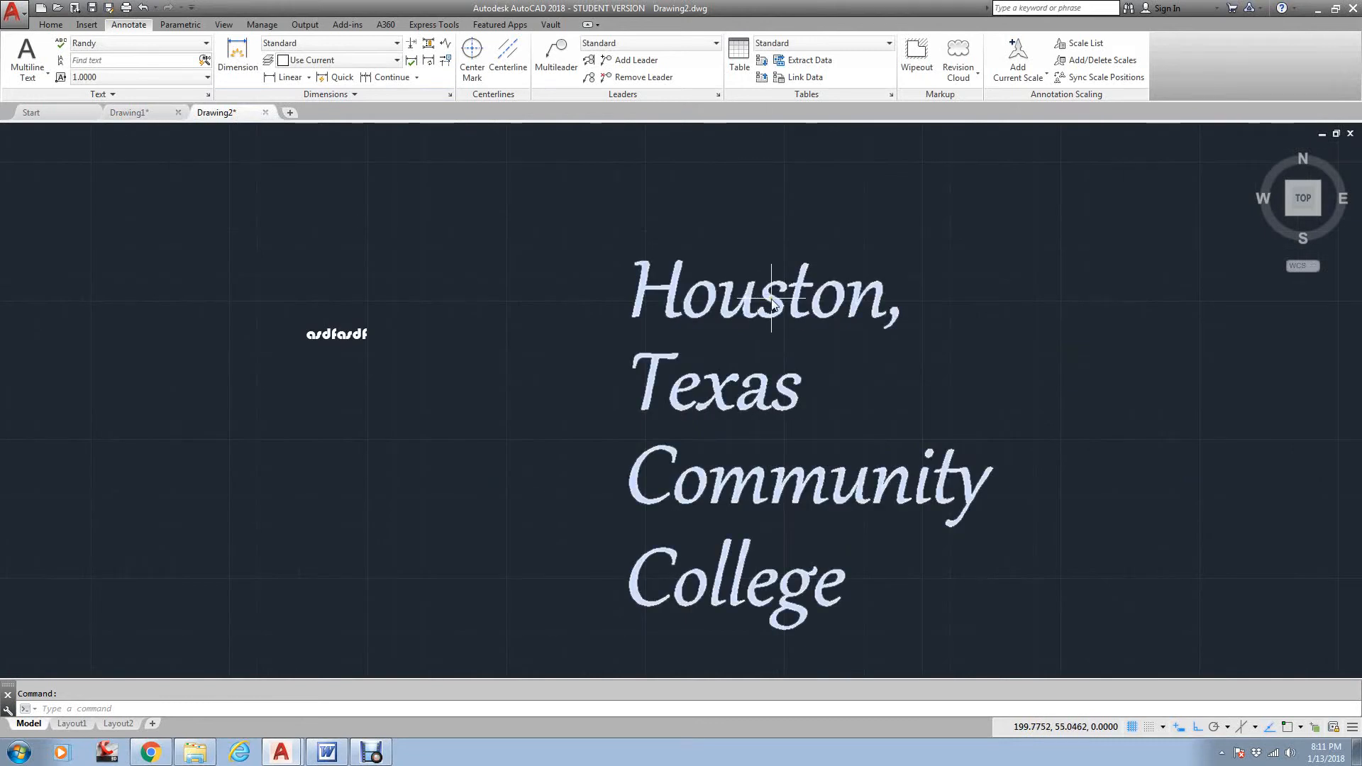
type("styl")
key("Return")
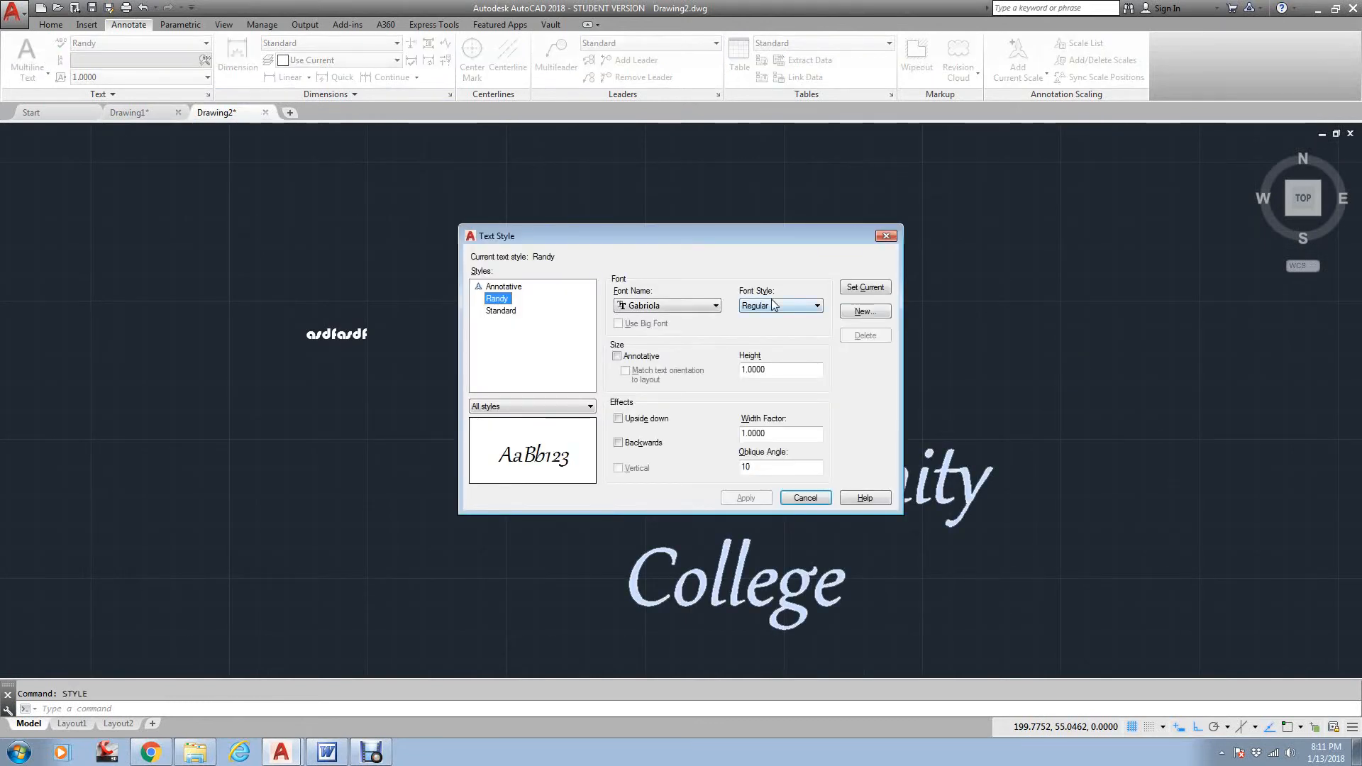
left_click(510, 301)
left_click(870, 312)
type("standard-gabriola")
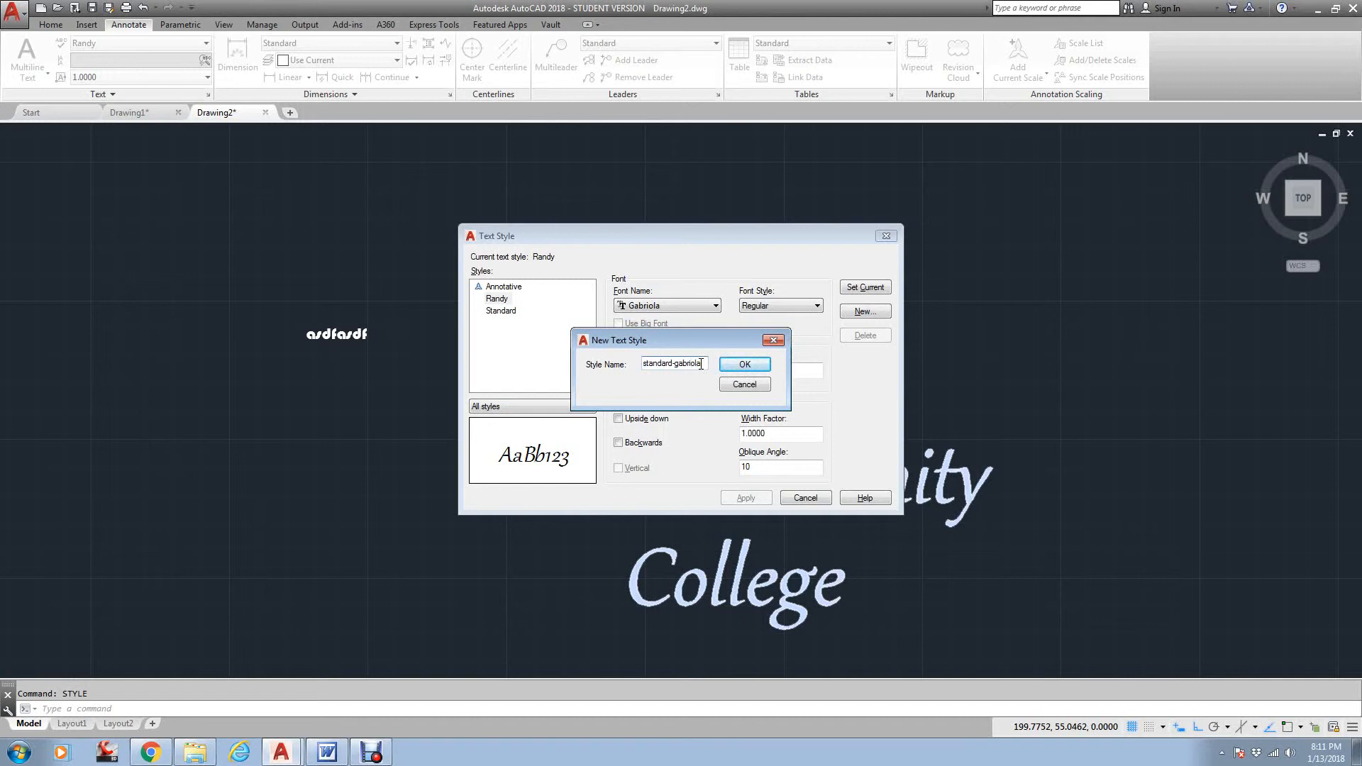
left_click(738, 364)
left_click(523, 322)
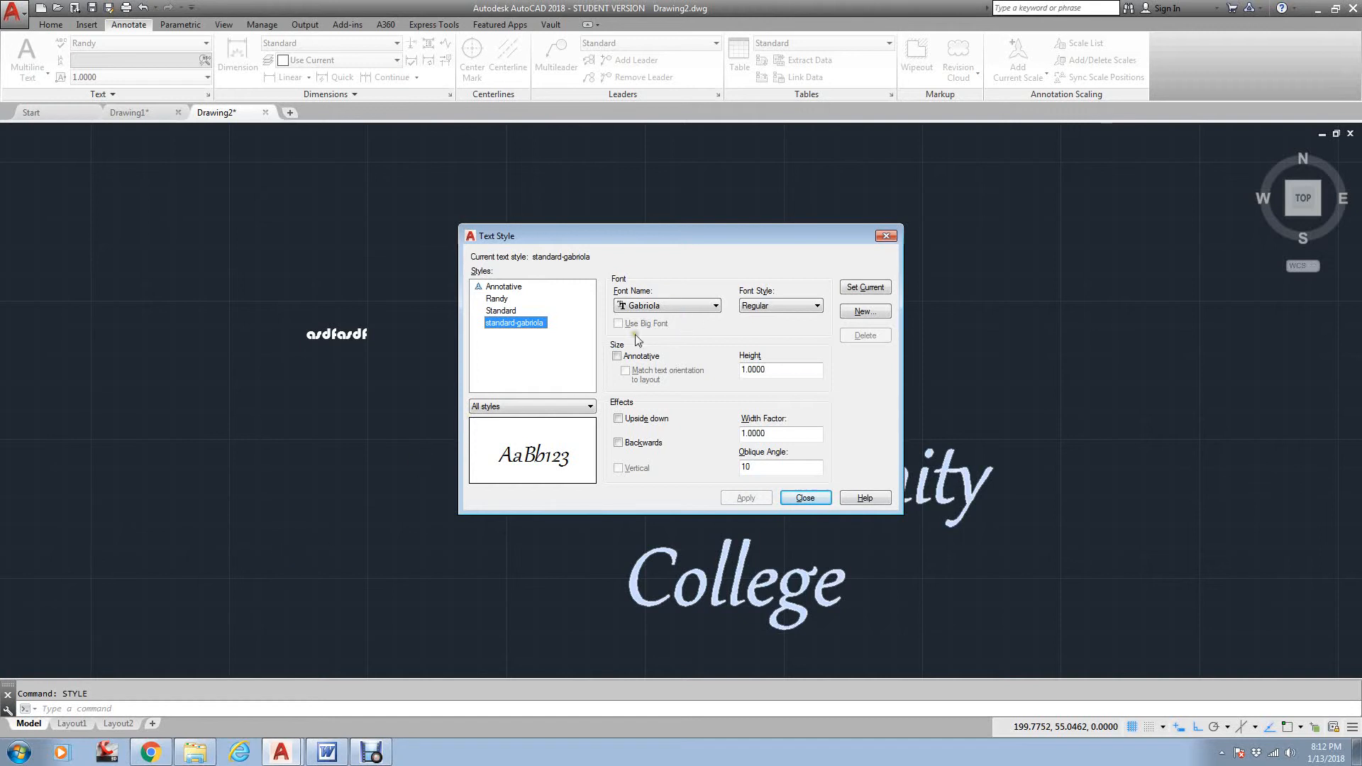
Compare the height settings of the Standard style and the original custom Gabriola style, and close the text style settings.
left_click(502, 312)
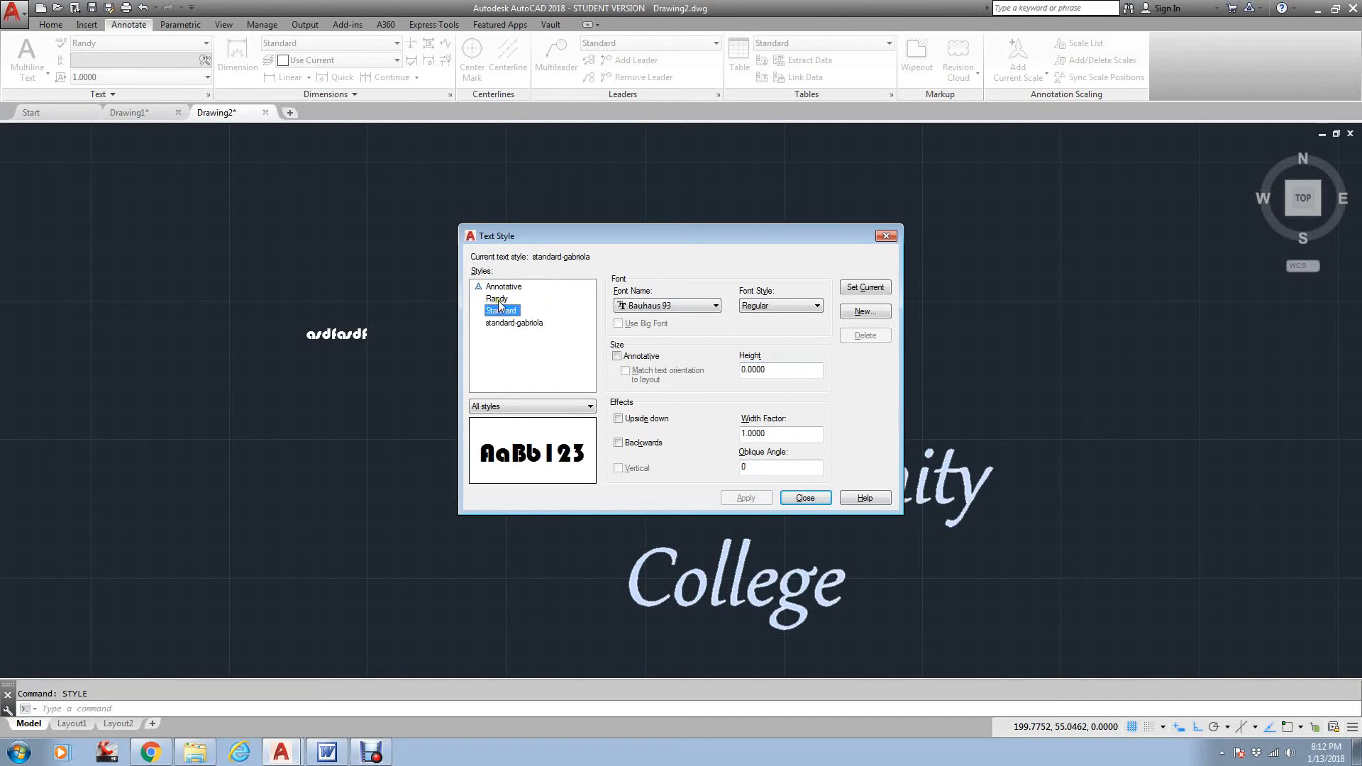
left_click(496, 299)
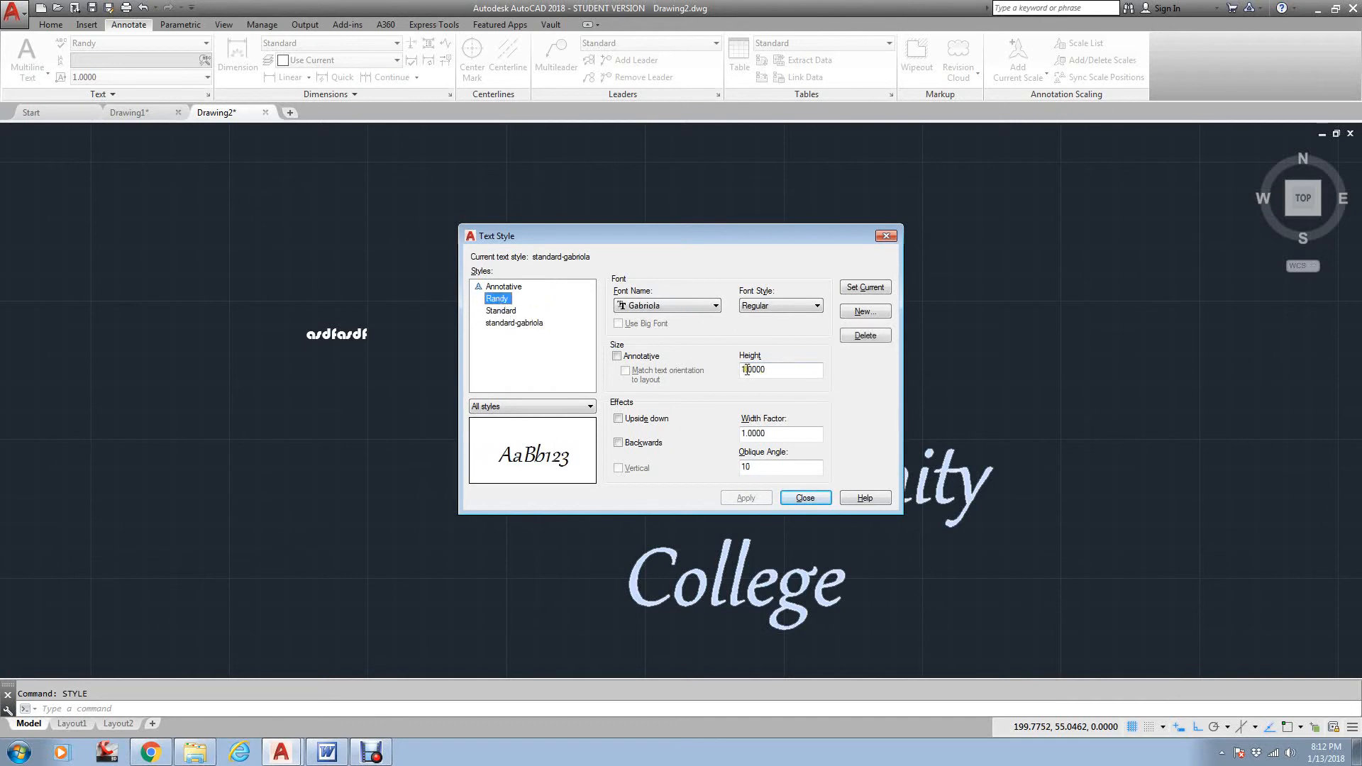
left_click_drag(773, 373, 720, 380)
left_click(813, 499)
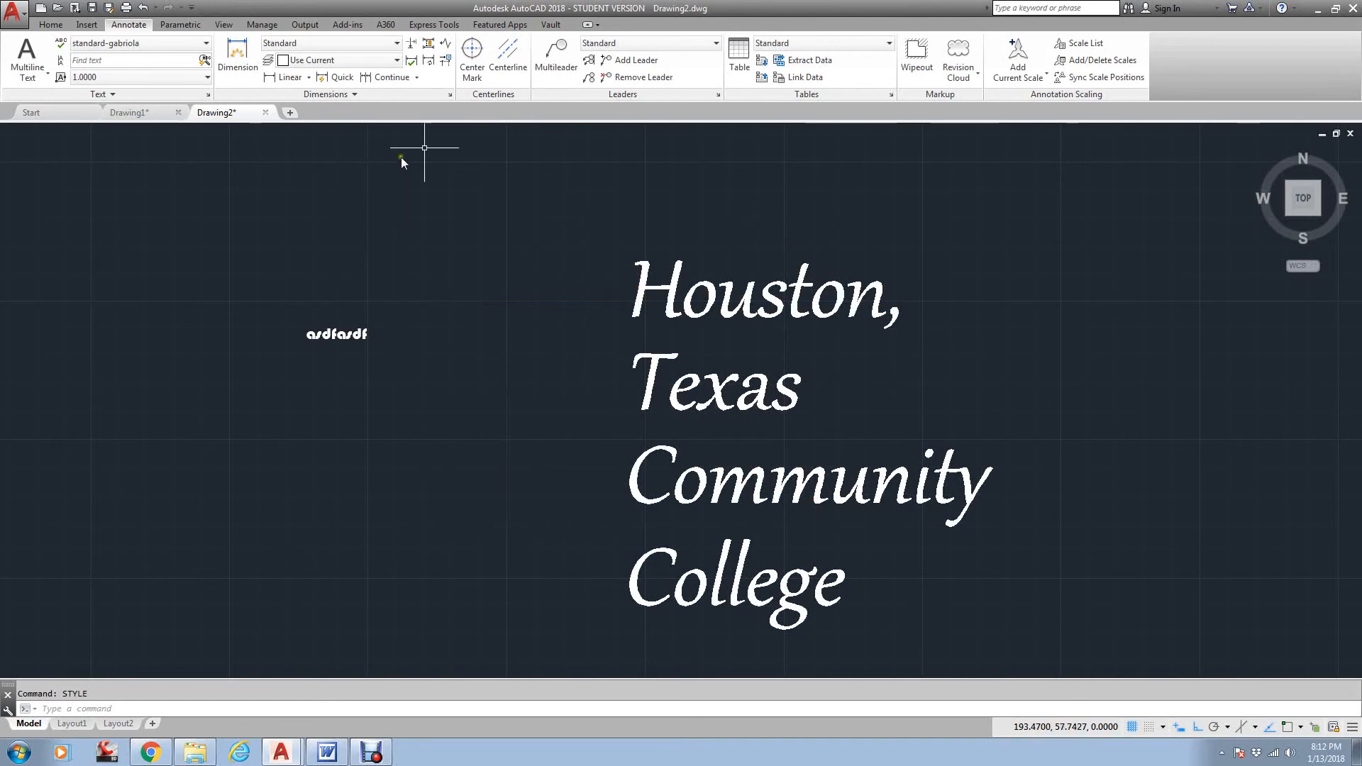
Check how the original custom Gabriola text style affects text height in the Standard dimension style, and cancel the change.
left_click(450, 98)
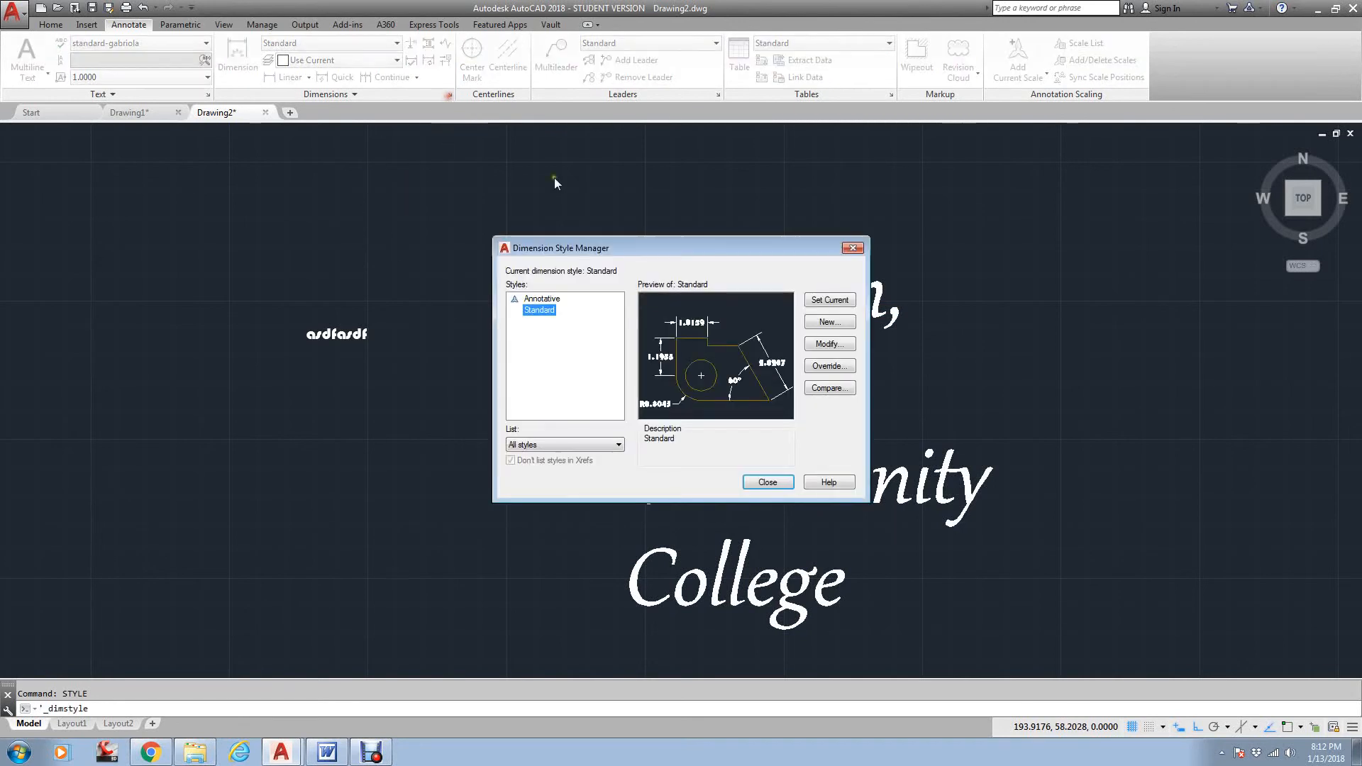
left_click(828, 343)
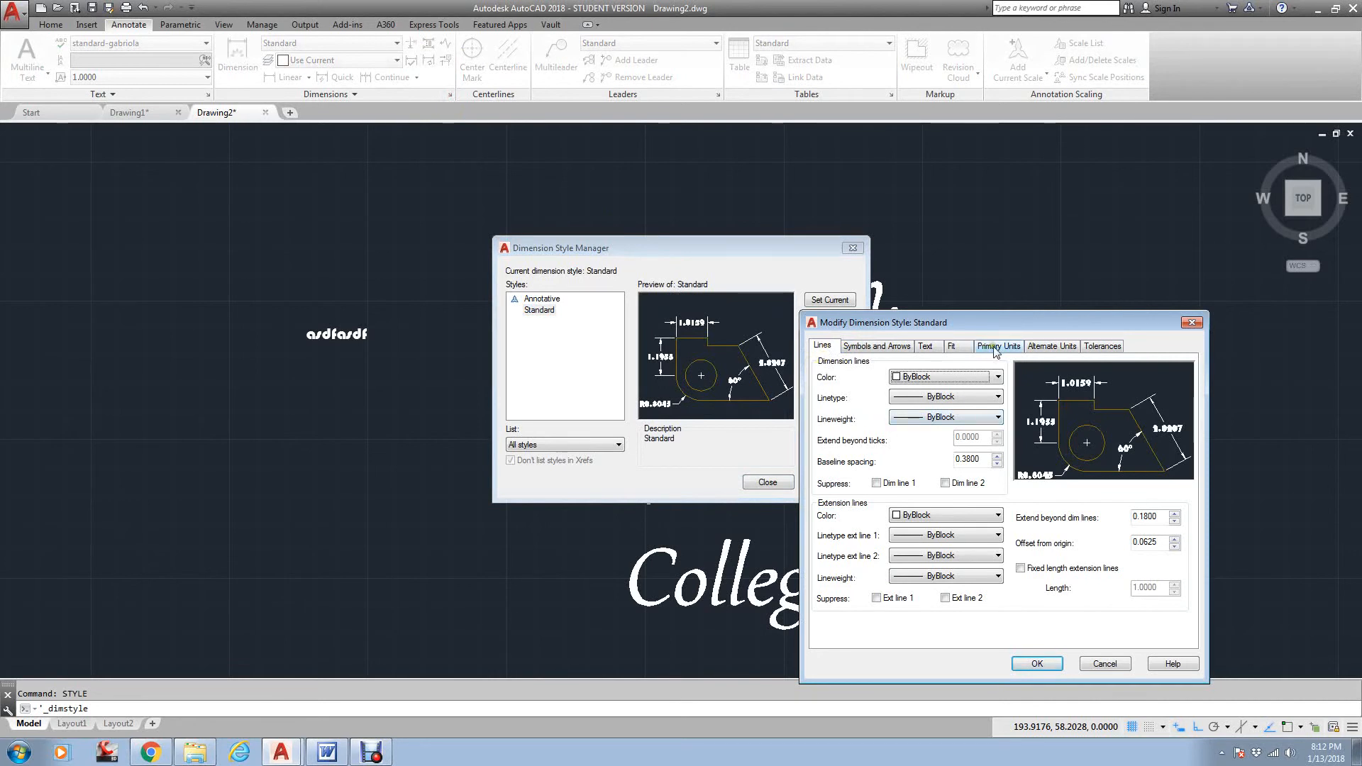
left_click(926, 346)
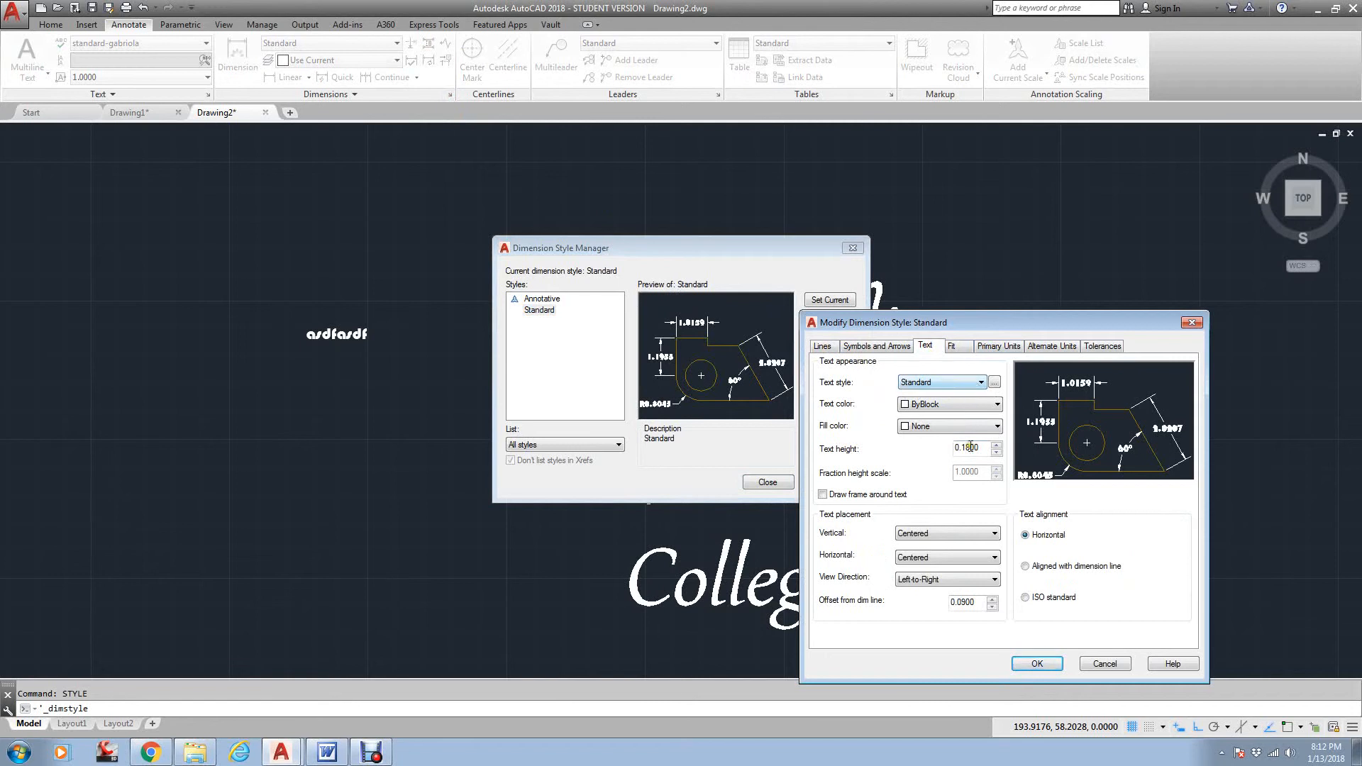
left_click_drag(979, 448, 952, 447)
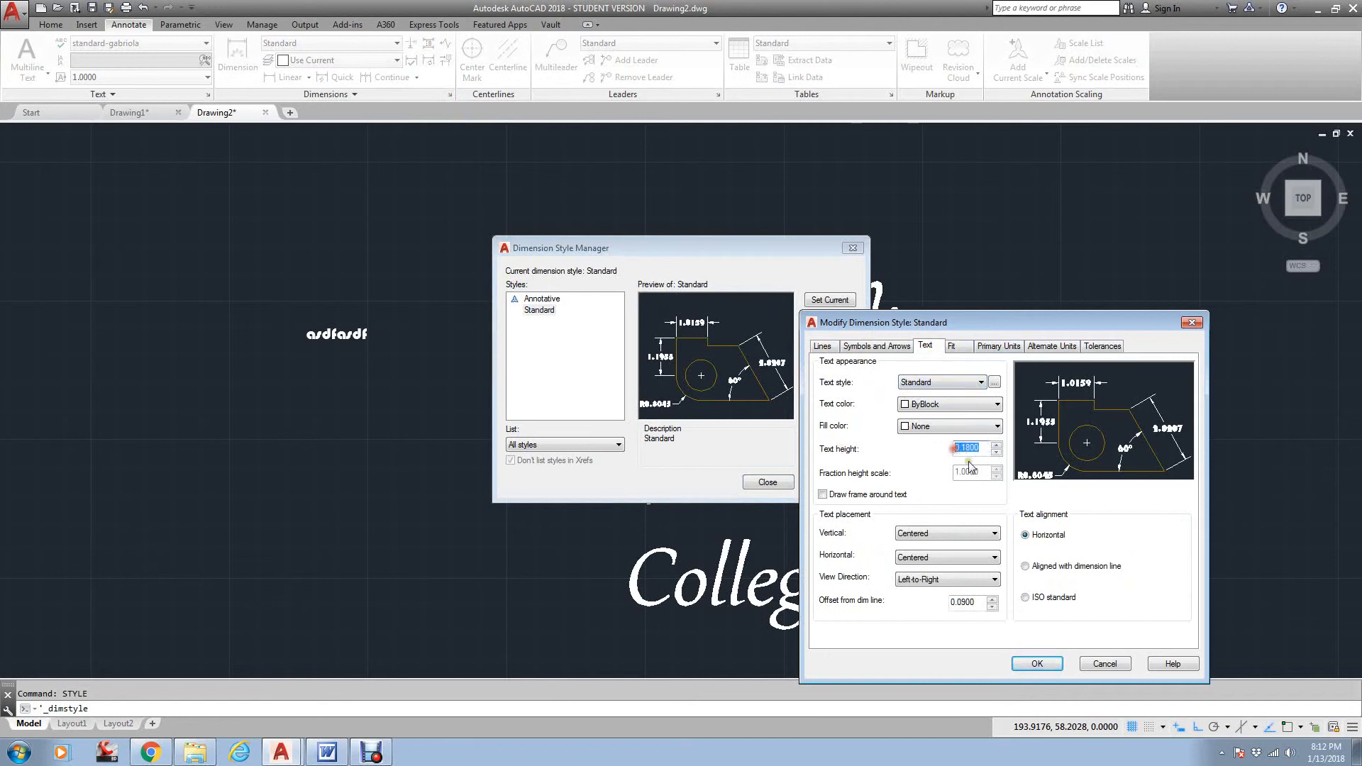
left_click(983, 382)
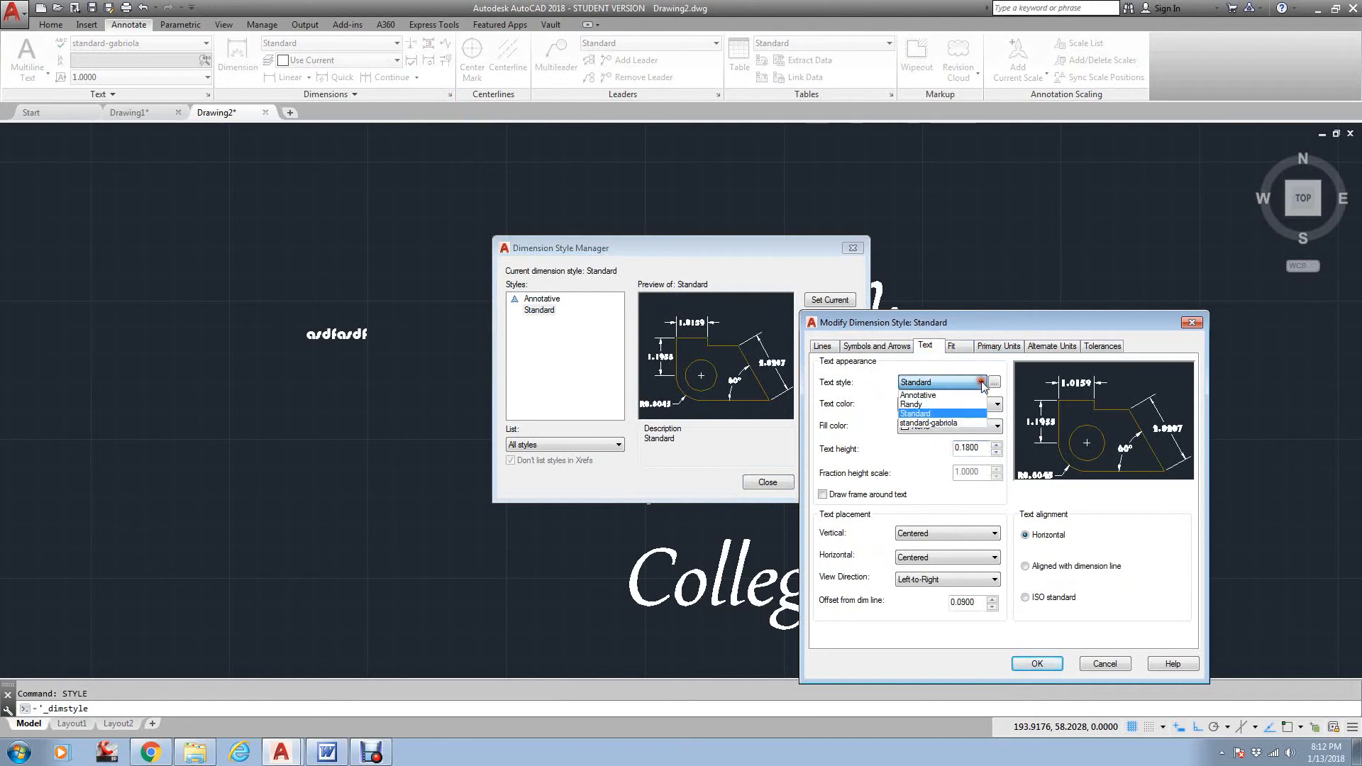
left_click(937, 405)
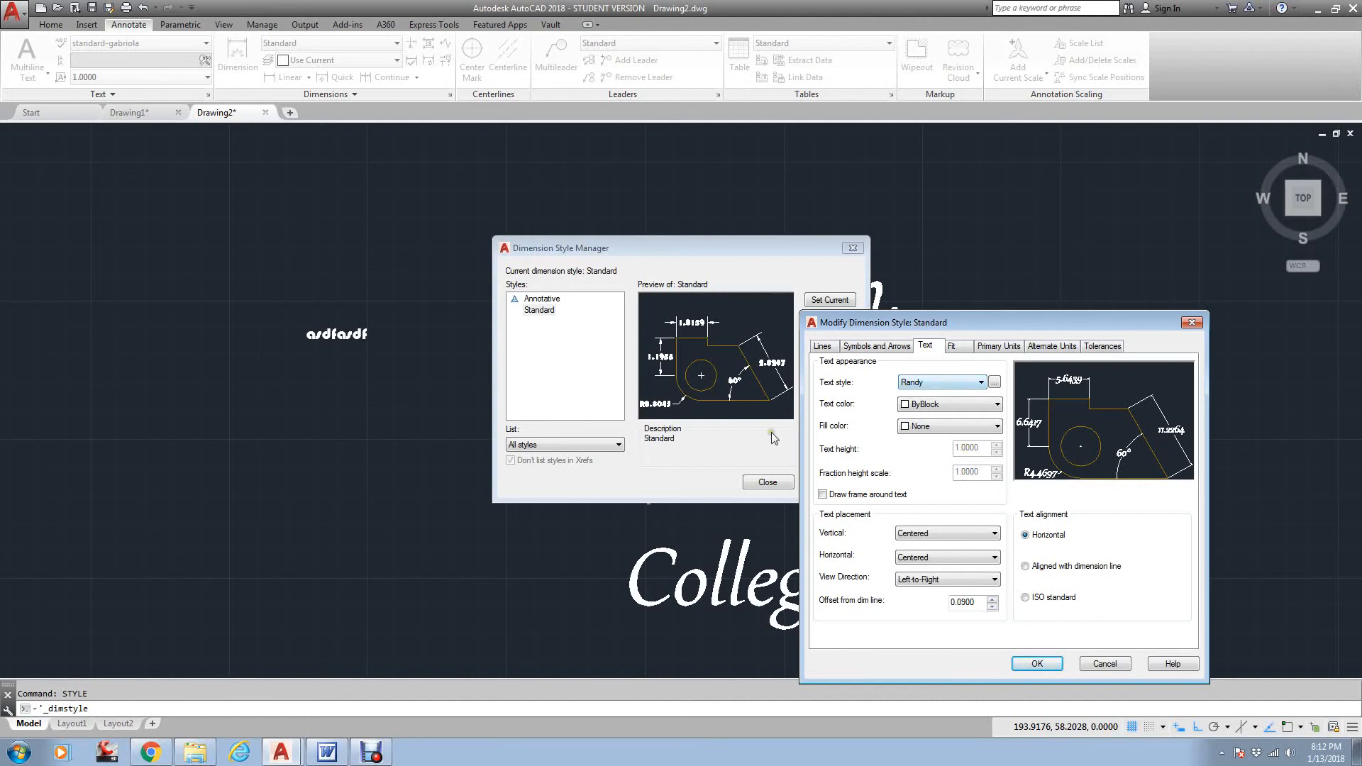
left_click(718, 464)
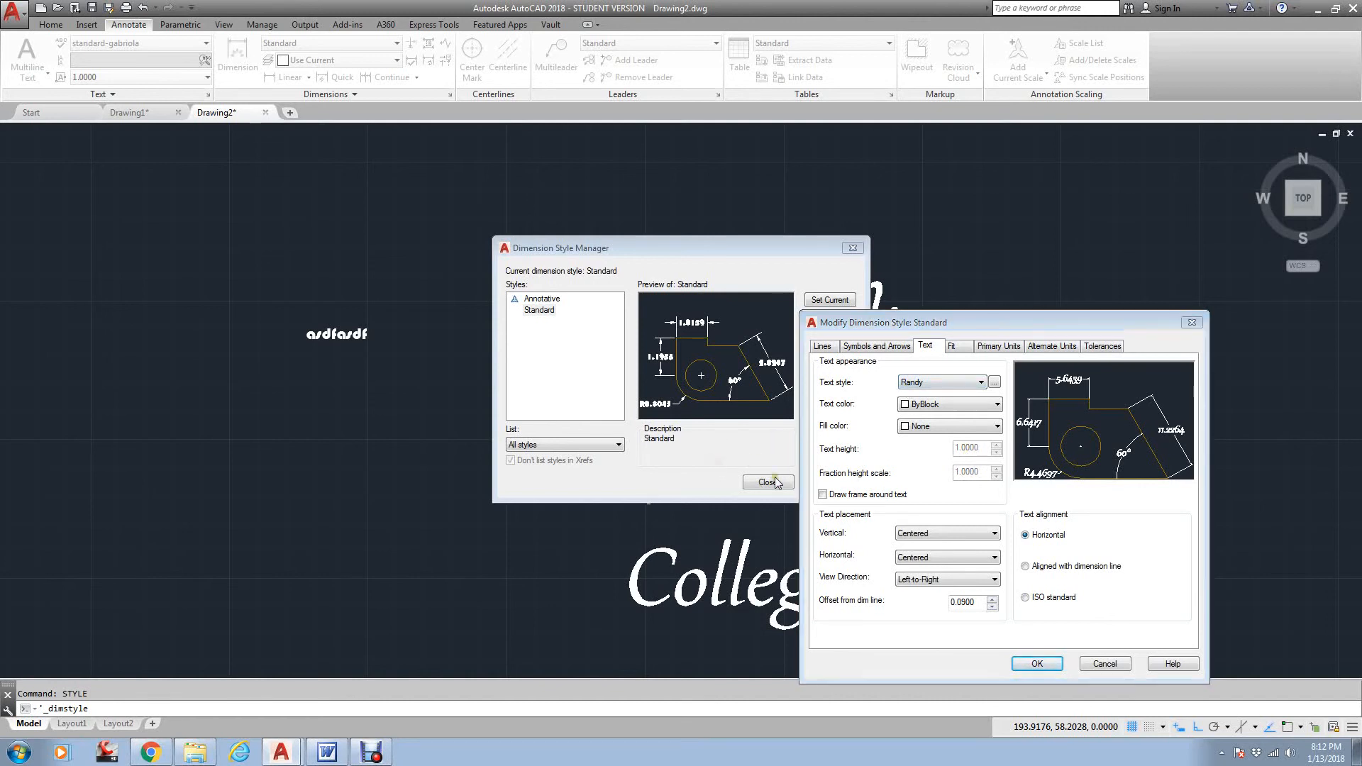
left_click(1113, 662)
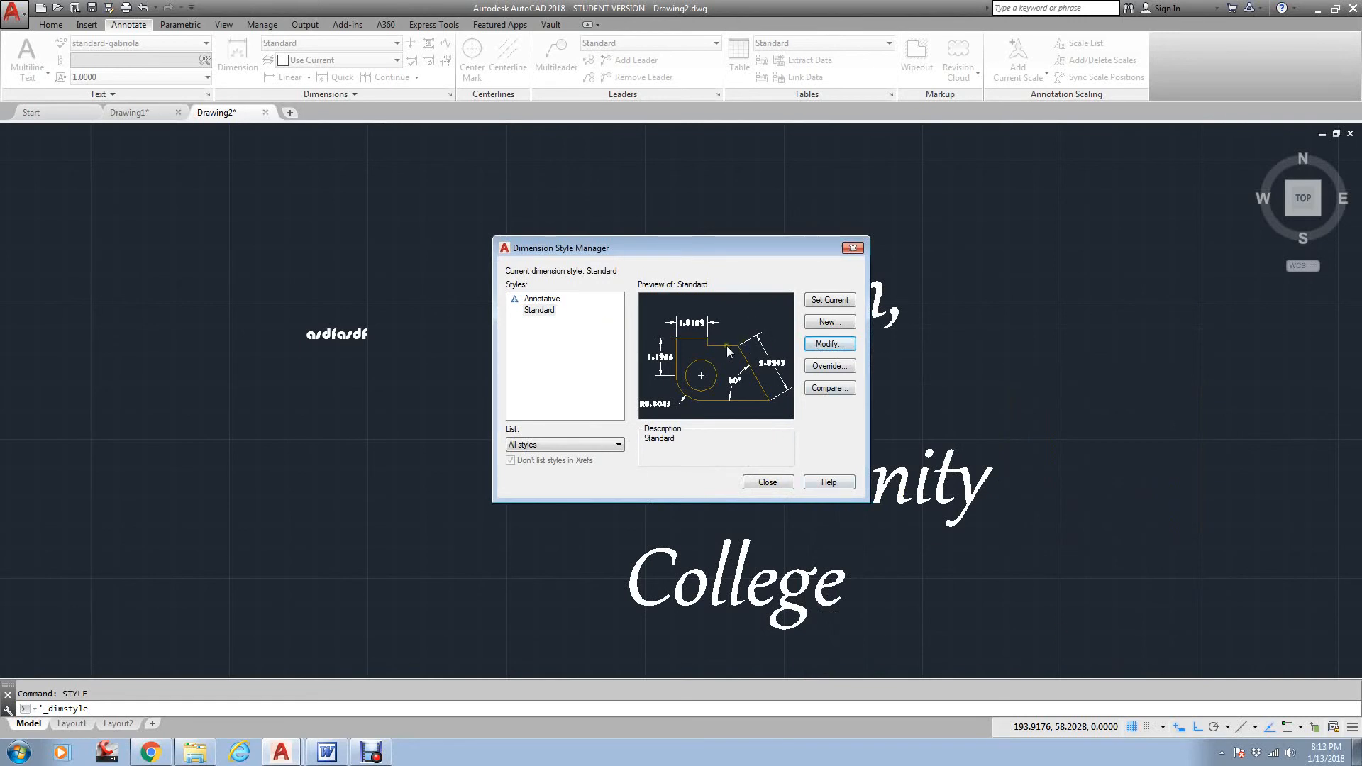
key("Escape")
Set the height of the original custom Gabriola text style to 0.
type("st")
key("Return")
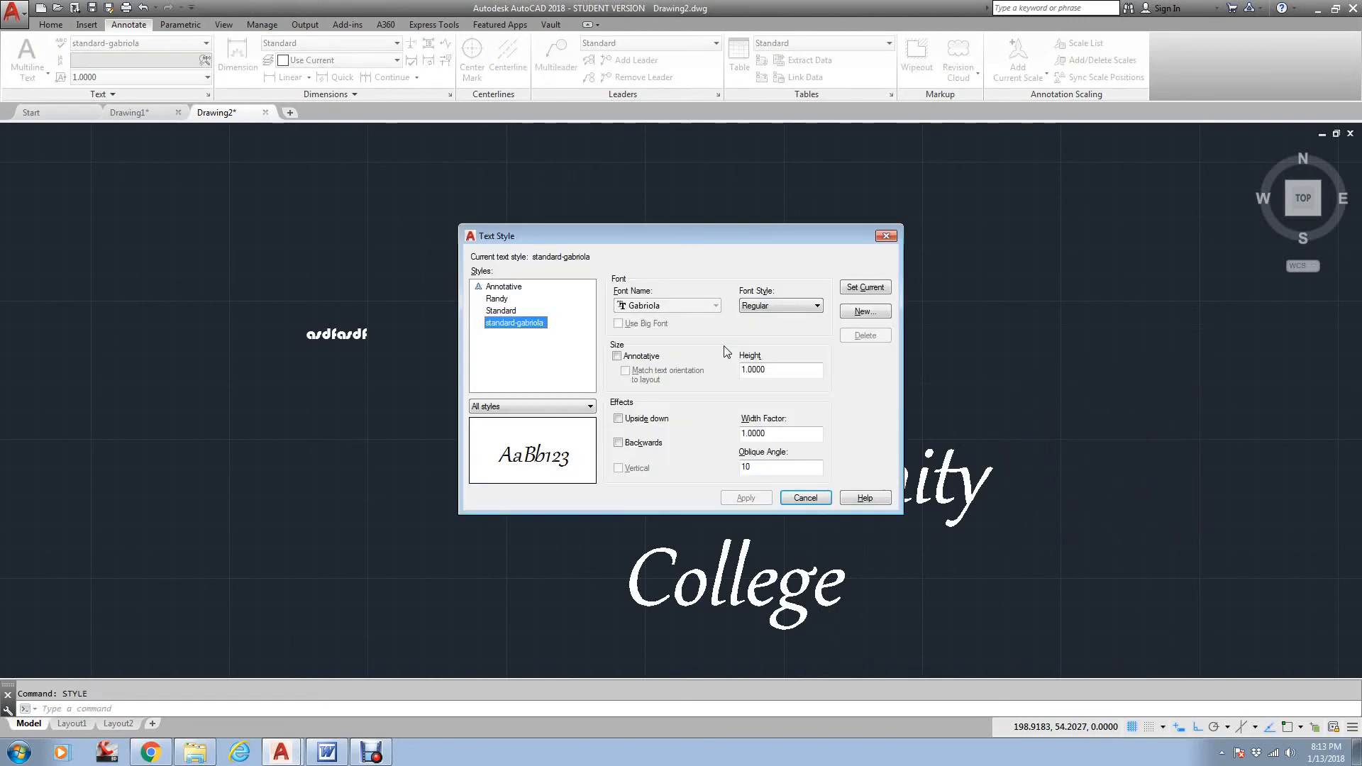
left_click(497, 299)
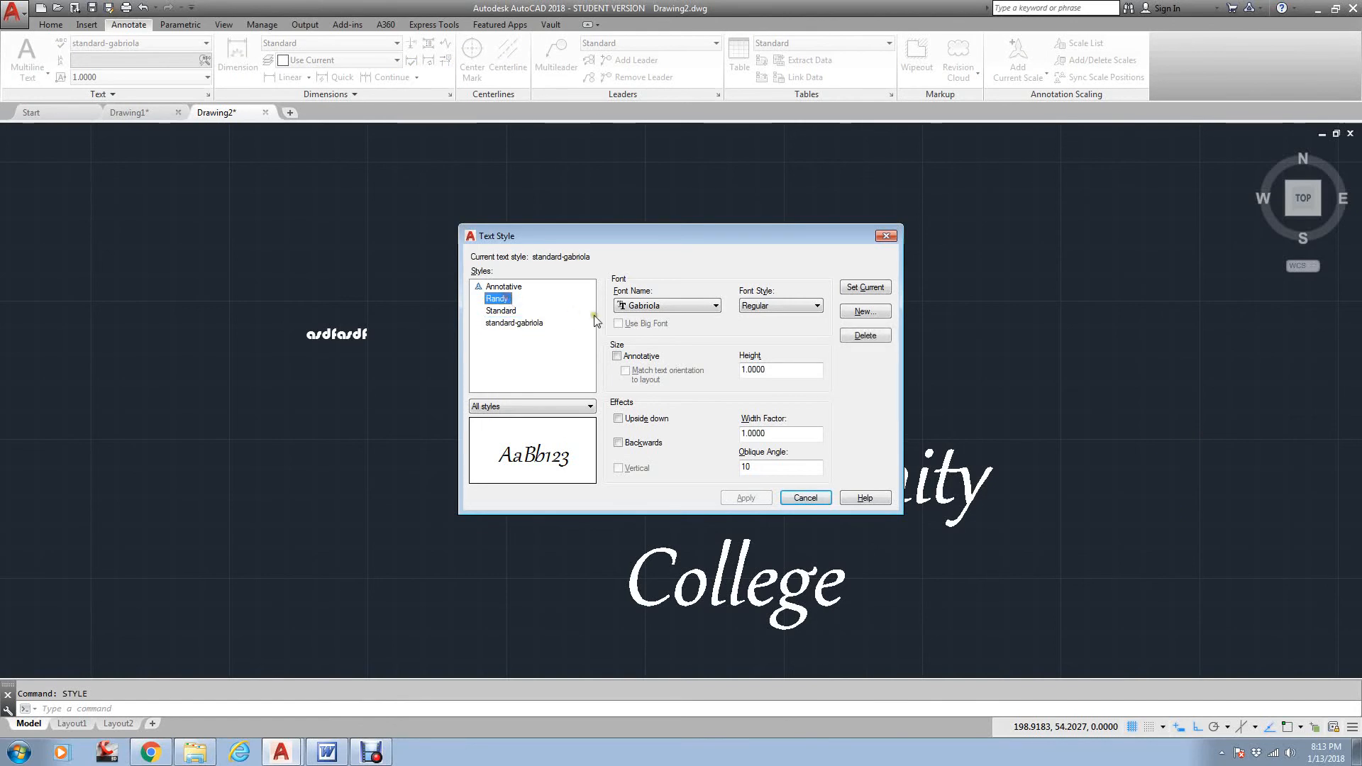
double_click(772, 370)
type("0")
key("Return")
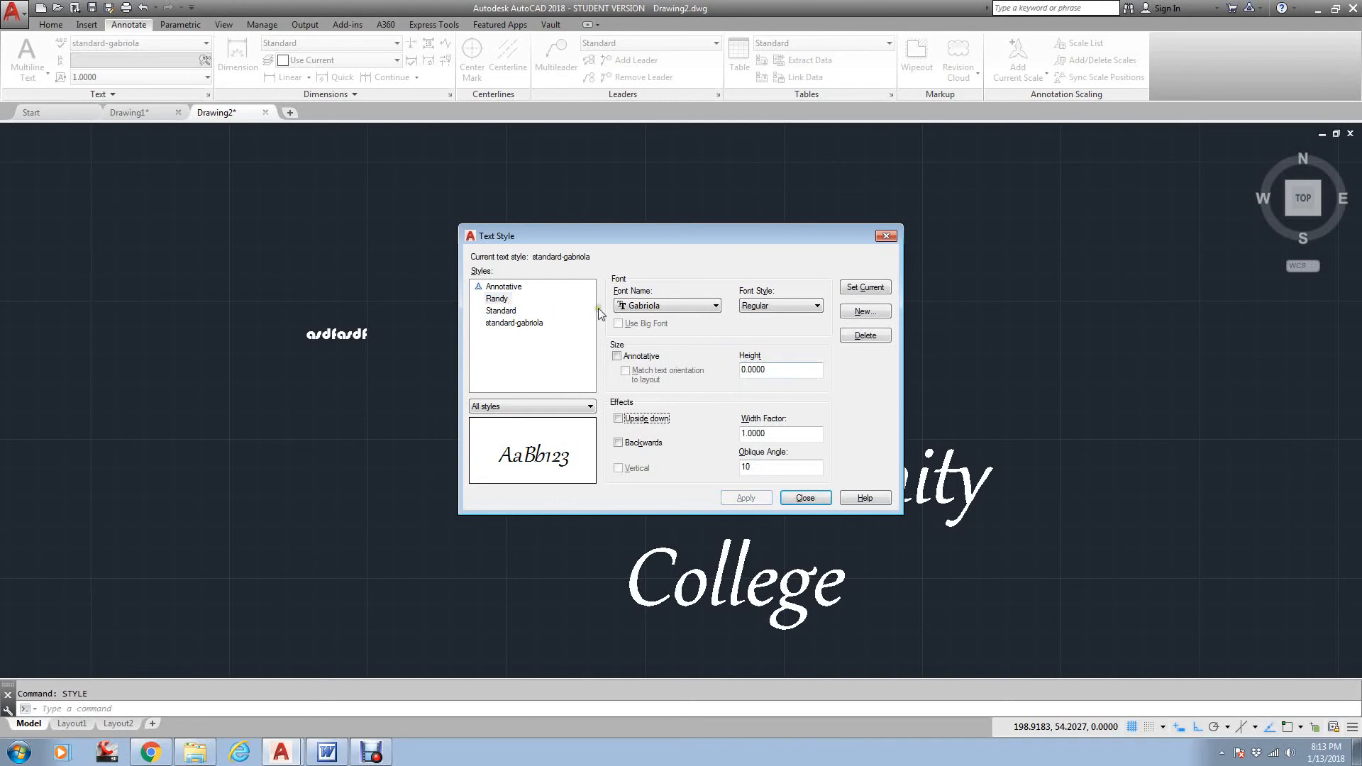
Compare the height settings of the Standard and standard-gabriola text styles, and close the text style settings.
left_click(505, 311)
left_click(515, 324)
left_click(505, 311)
left_click(516, 325)
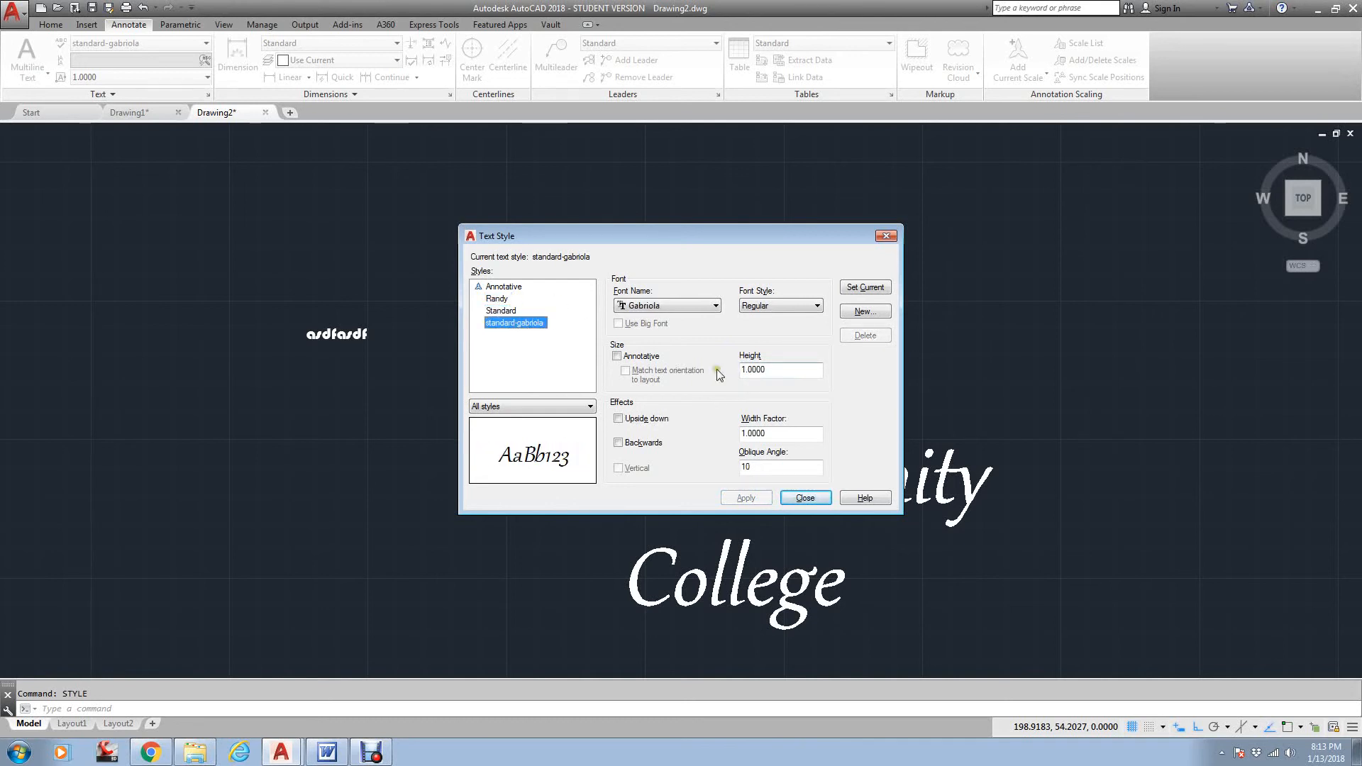
left_click(806, 498)
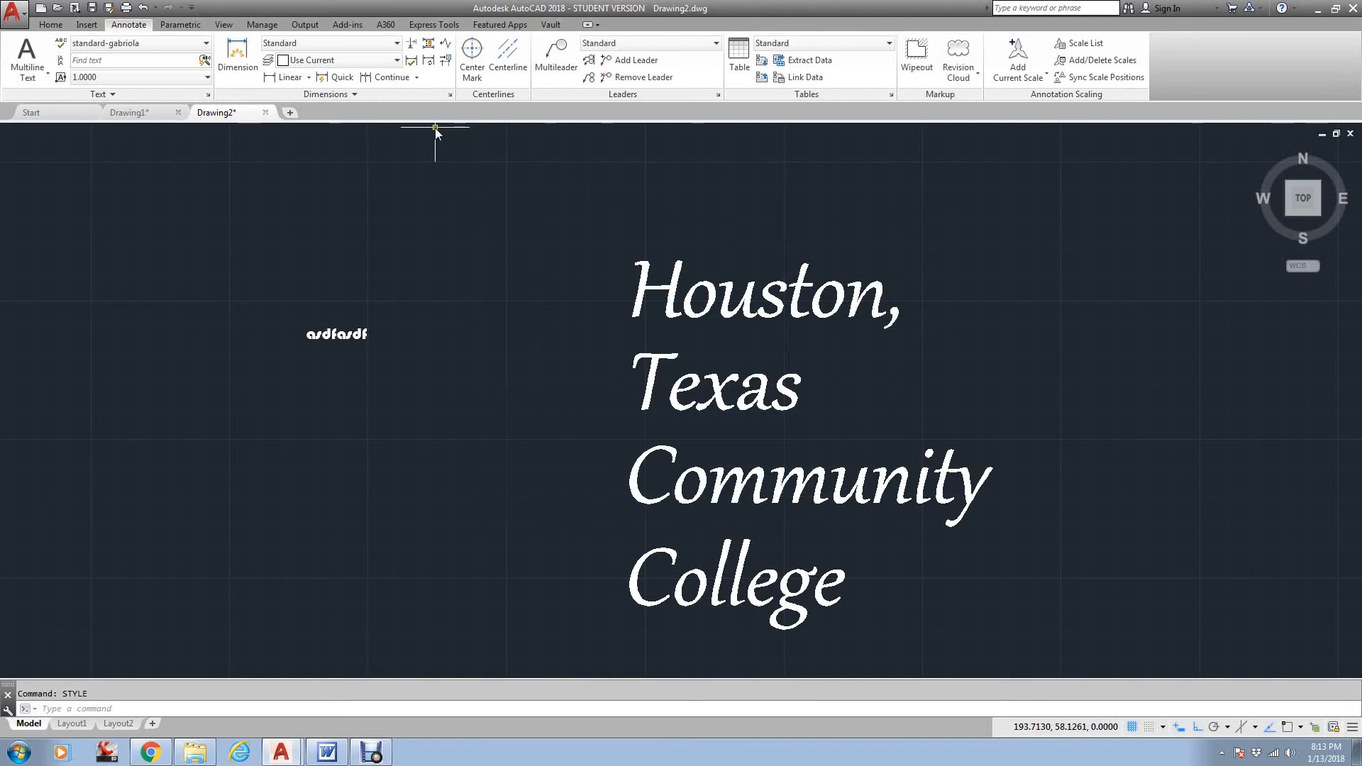
Check whether the Standard dimension style's text height can be edited with the original custom Gabriola text style selected.
left_click(450, 94)
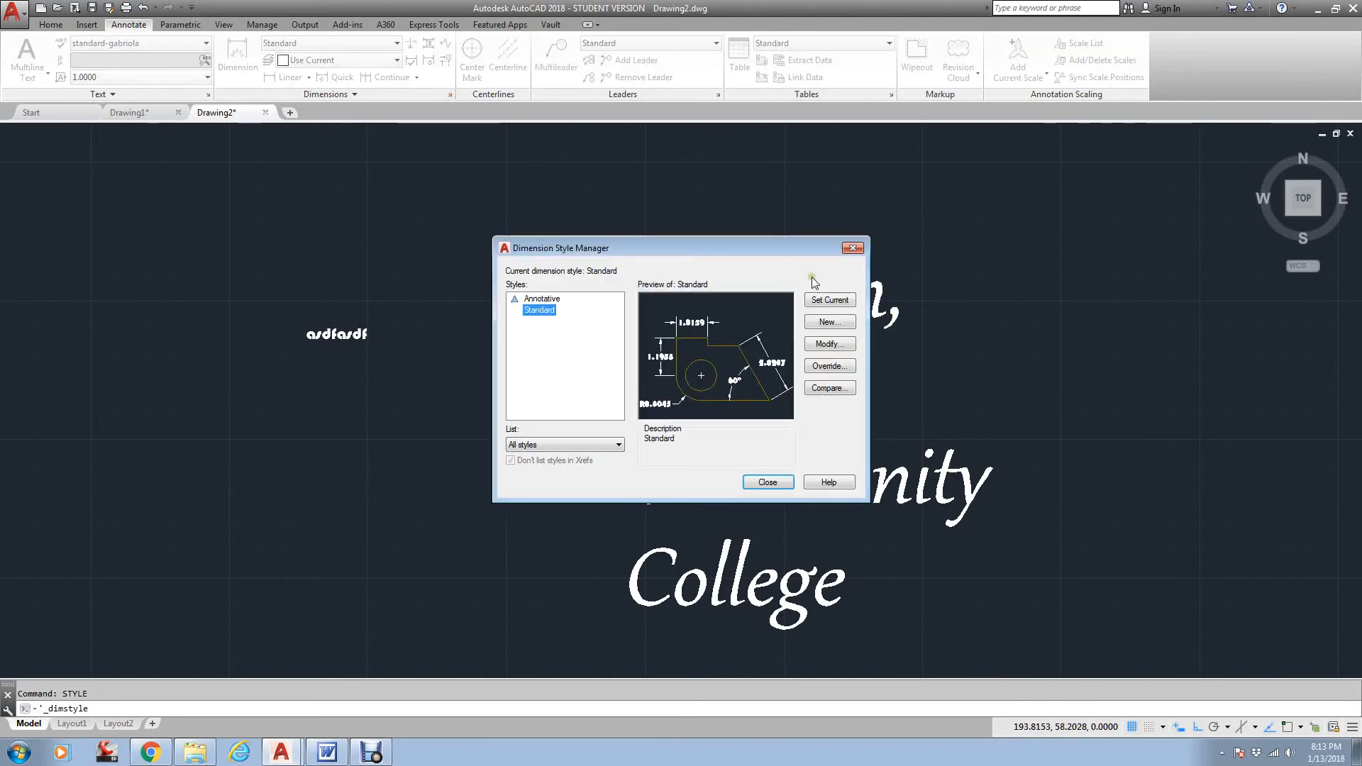
left_click(825, 345)
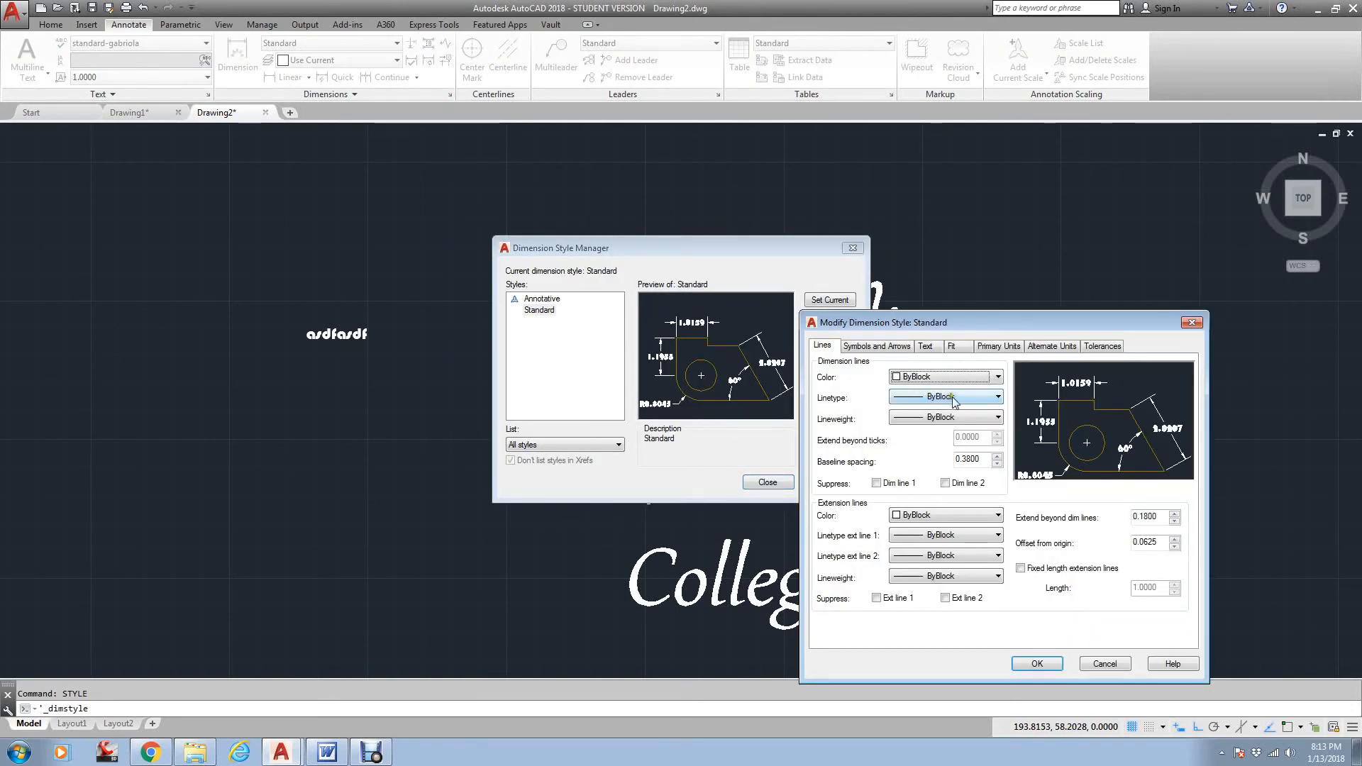
left_click(925, 346)
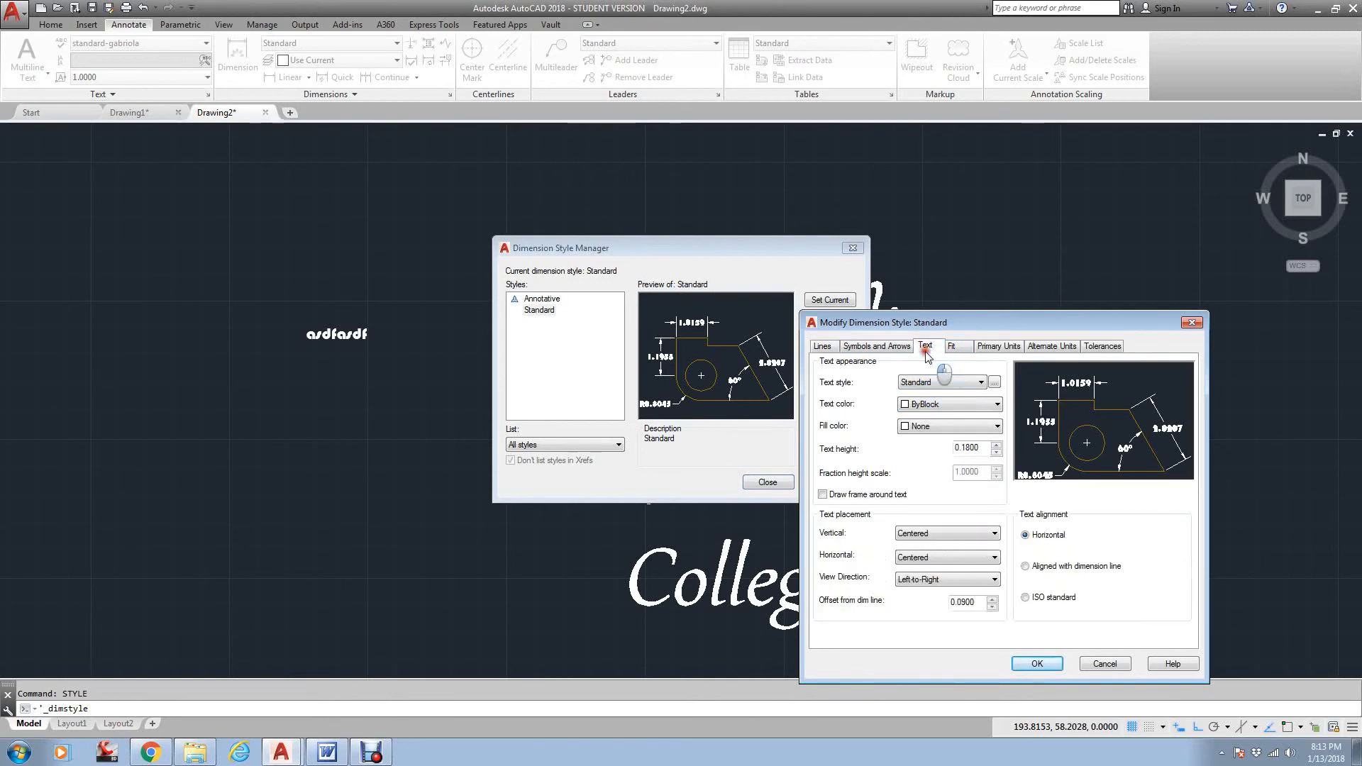
double_click(979, 449)
left_click(950, 383)
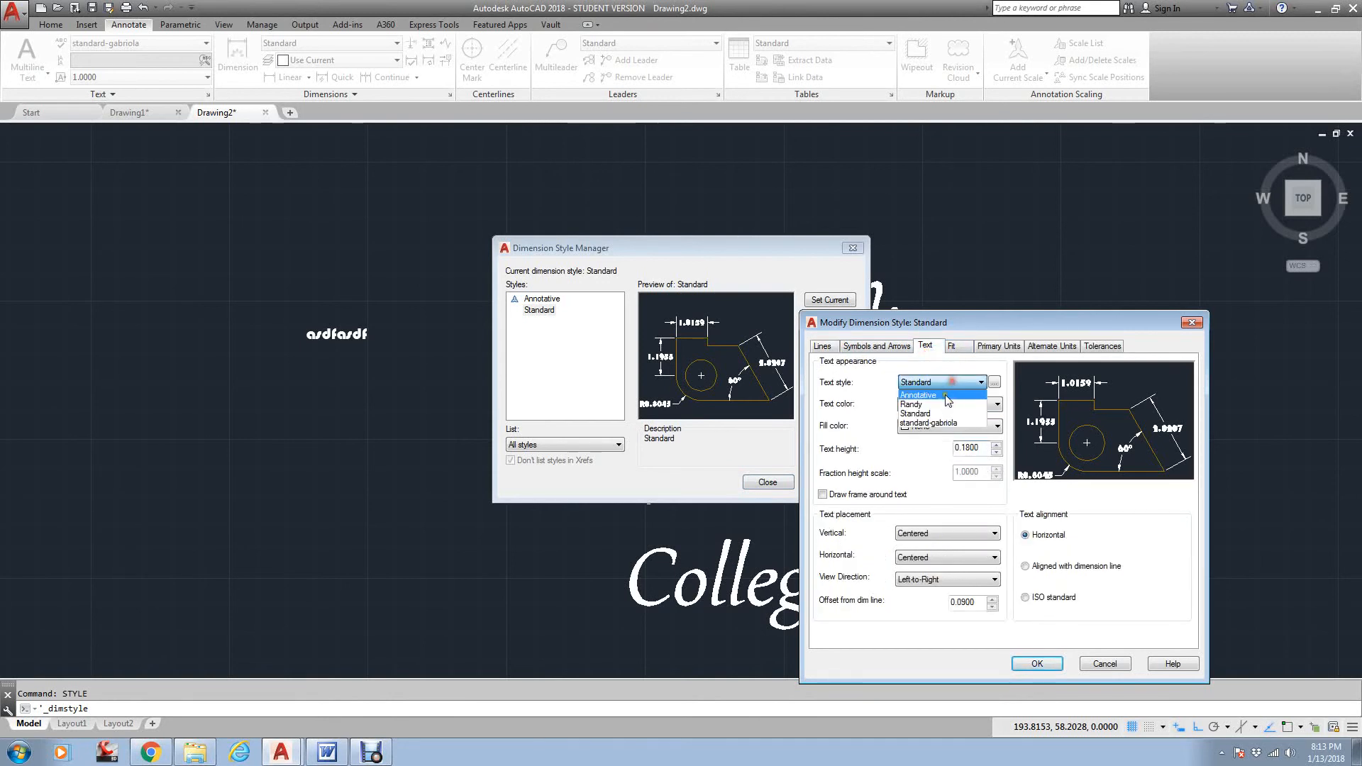
left_click(945, 404)
double_click(975, 448)
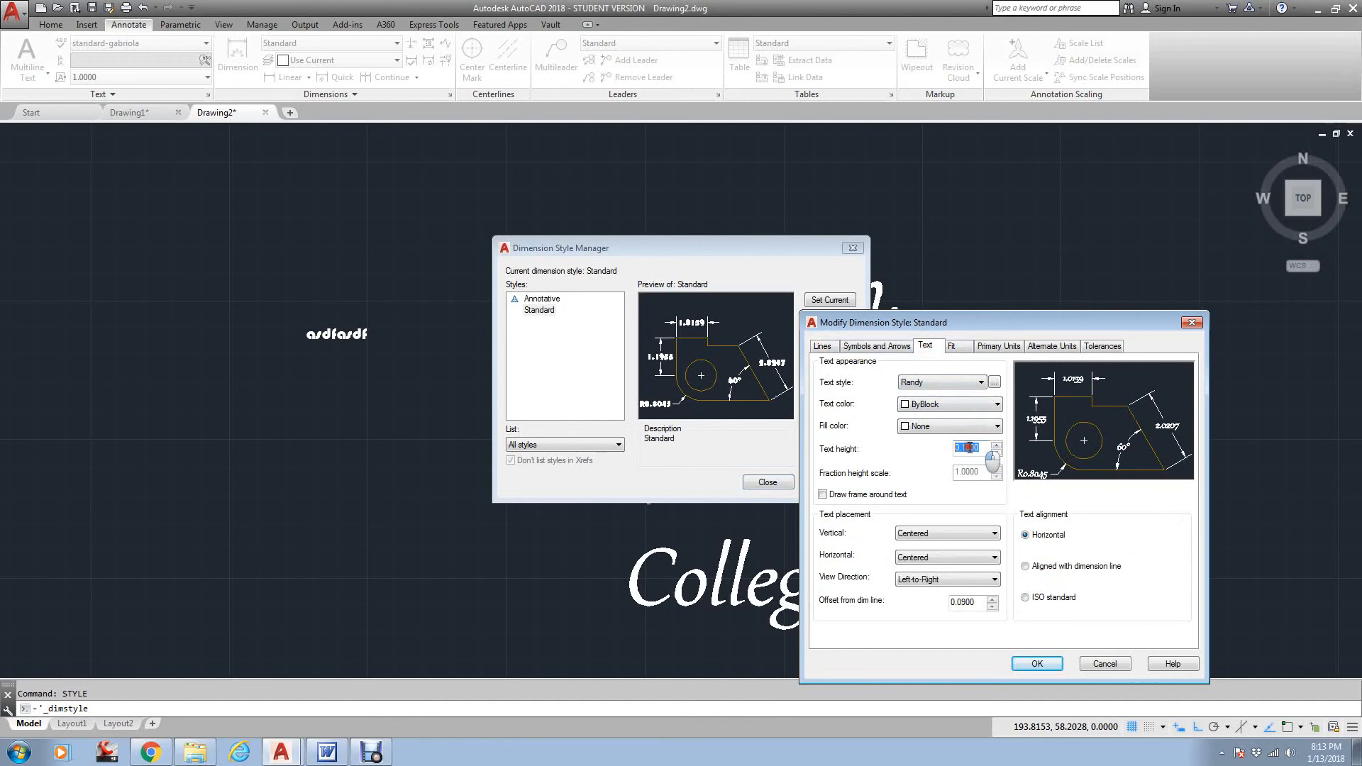
Compare the dimension text height setting under the Standard and standard-gabriola text styles, and discard the dimension style changes.
left_click(946, 383)
left_click(943, 415)
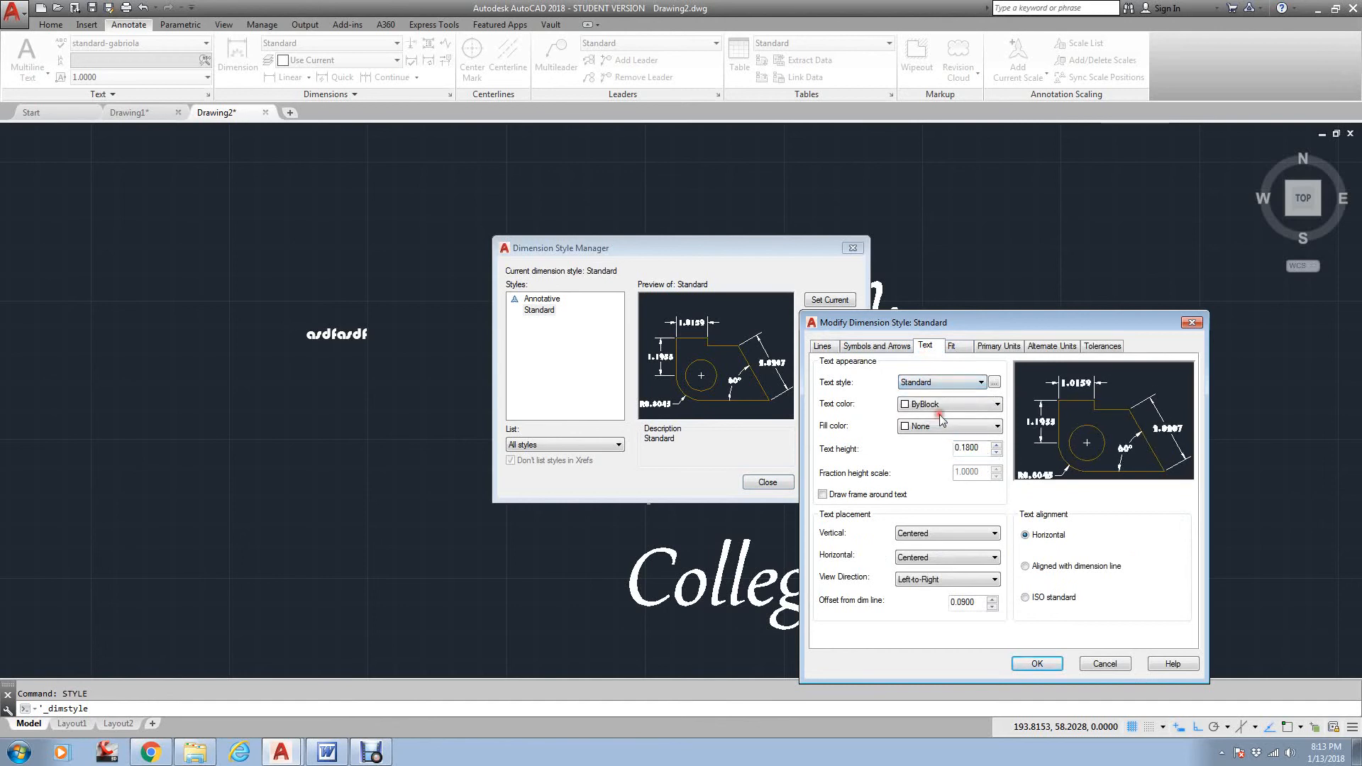
left_click(945, 383)
left_click(944, 426)
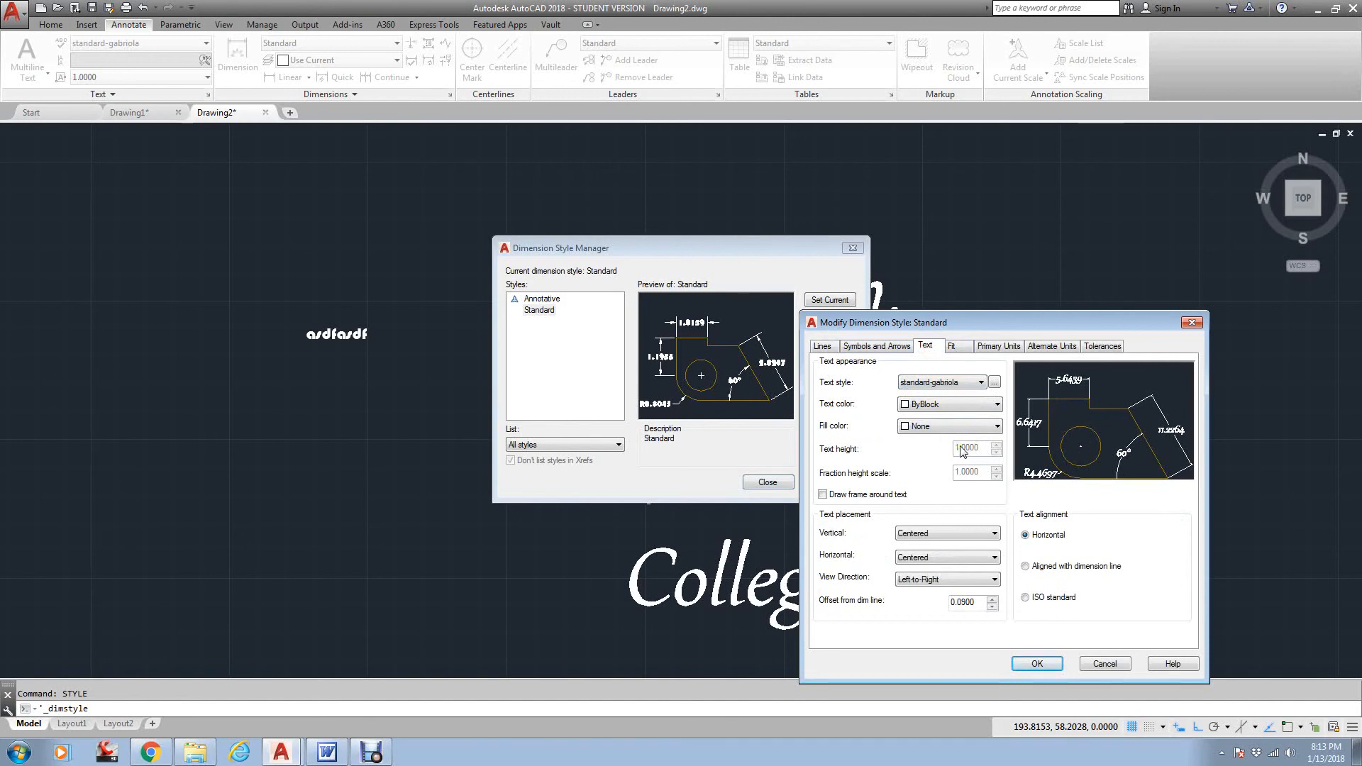
left_click(1192, 322)
key("Escape")
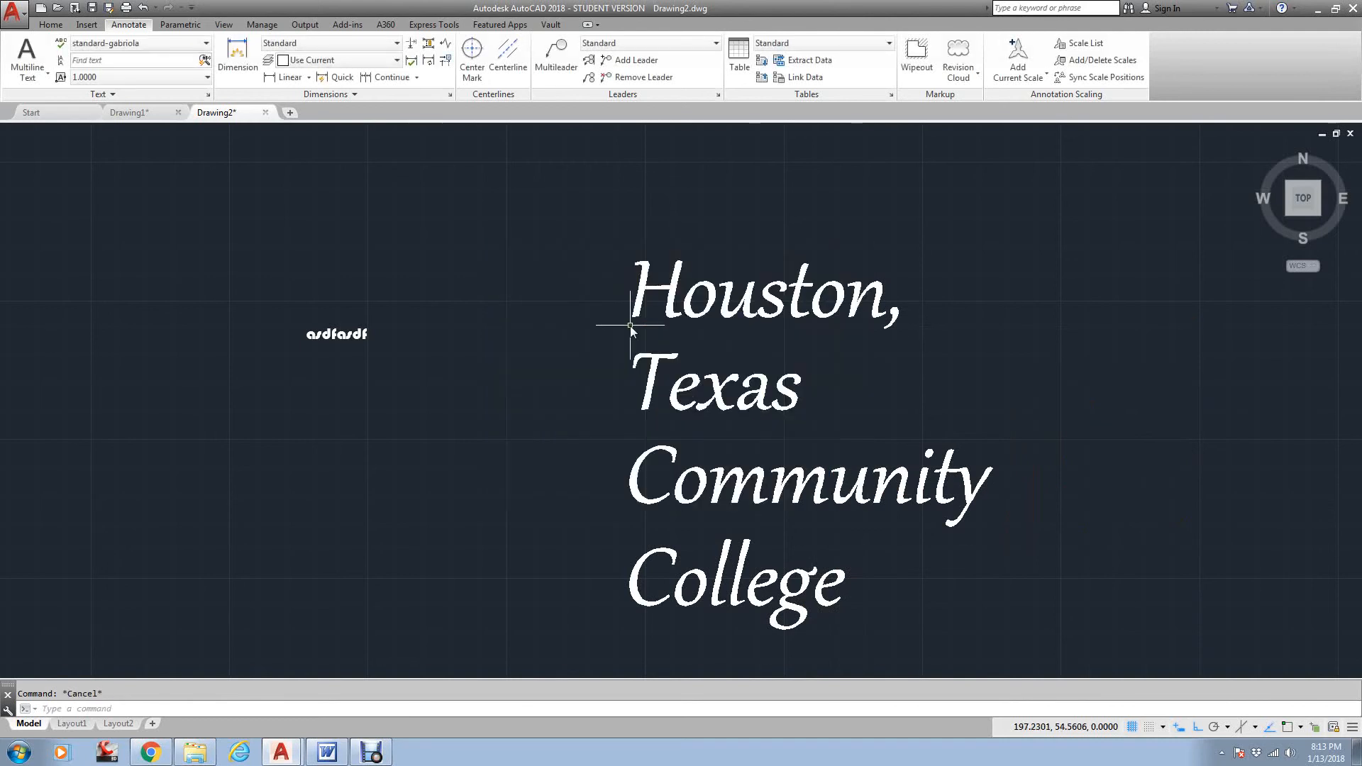
Create a text style named "italic" based on the standard-gabriola style.
type("style")
key("Return")
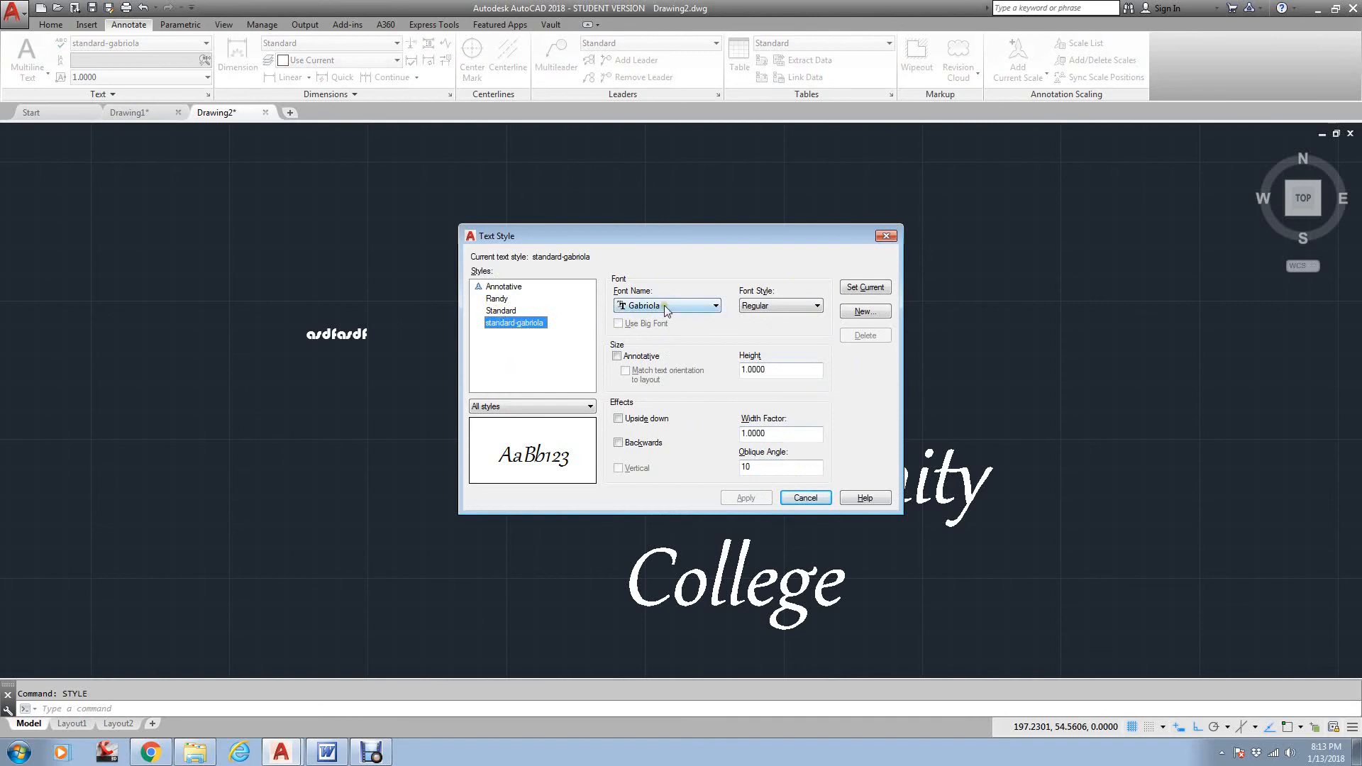
left_click(866, 312)
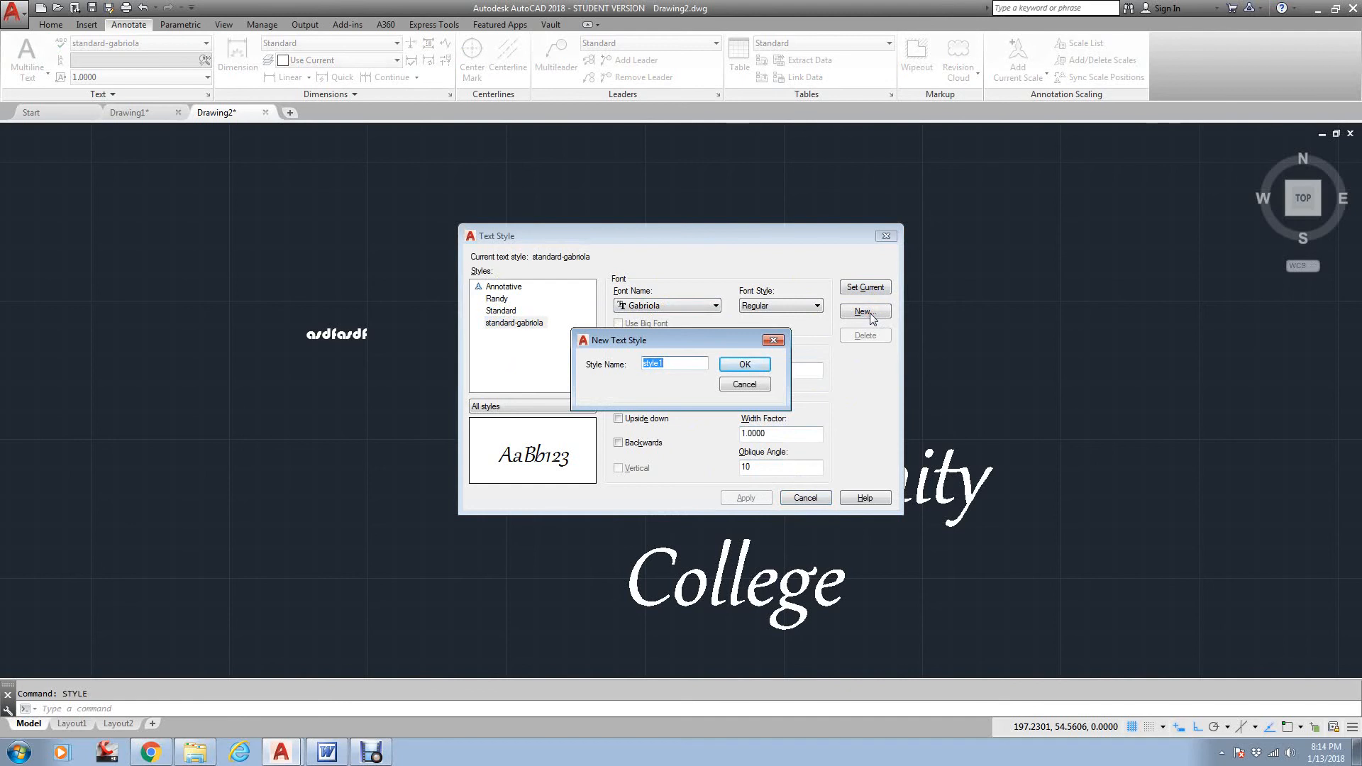
type("italic")
left_click(745, 365)
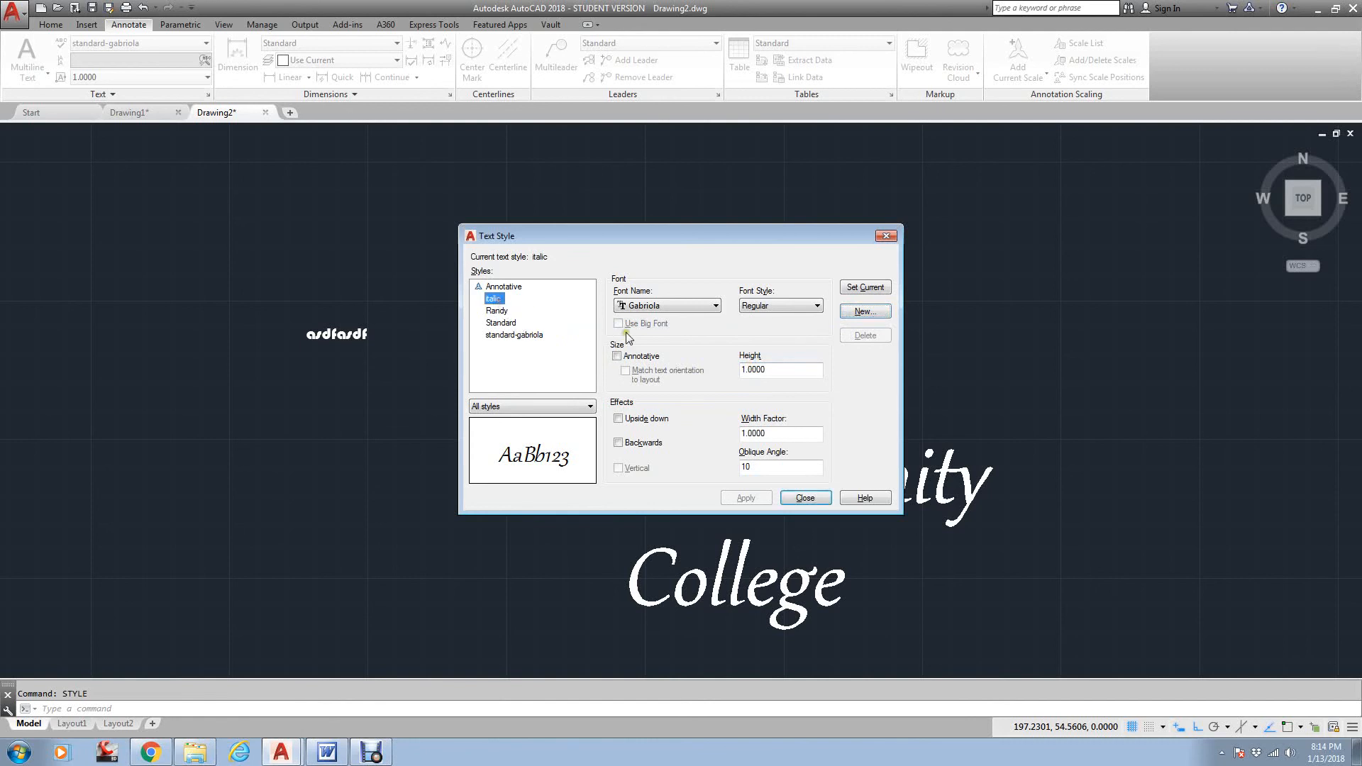
Choose FrankRuehl as the font for the italic text style and switch to the original custom Gabriola style.
left_click(664, 307)
scroll(661, 353, "up", 1)
scroll(661, 362, "up", 3)
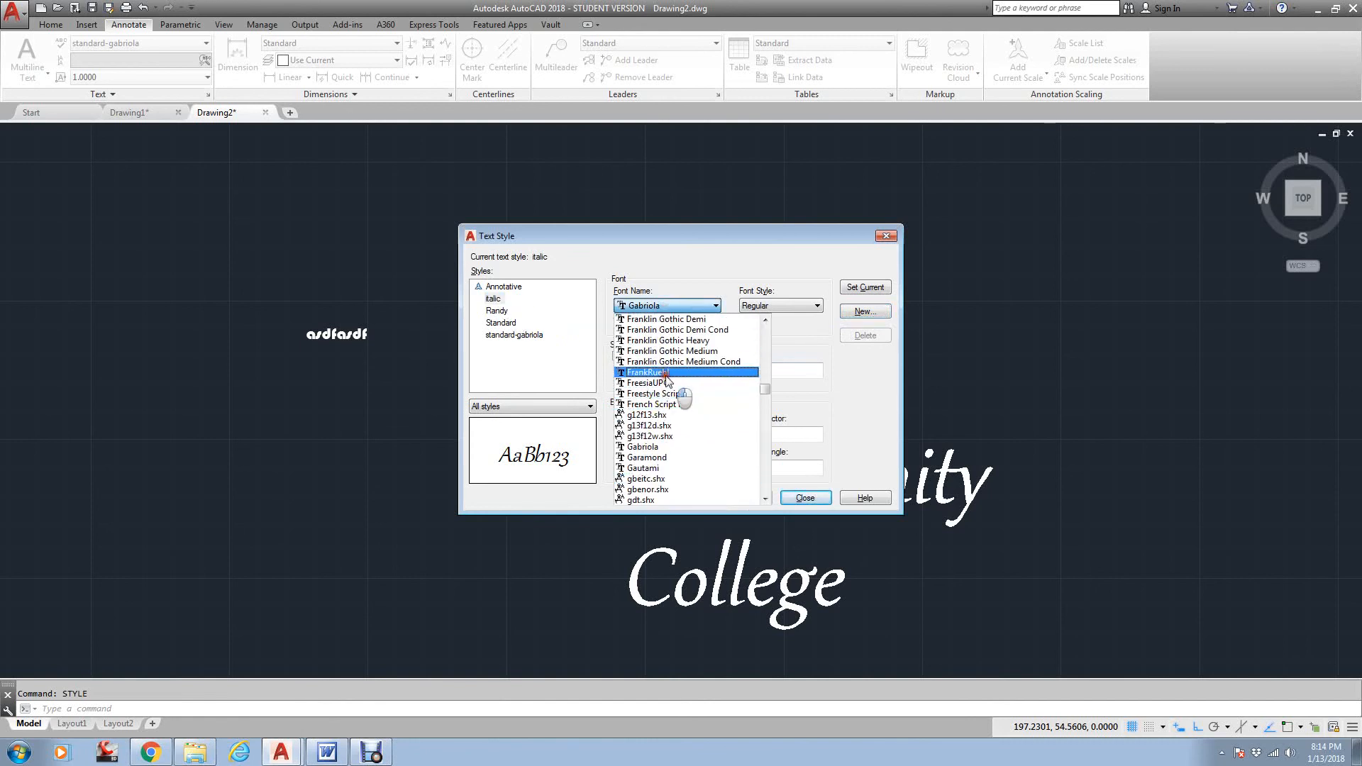
left_click(666, 373)
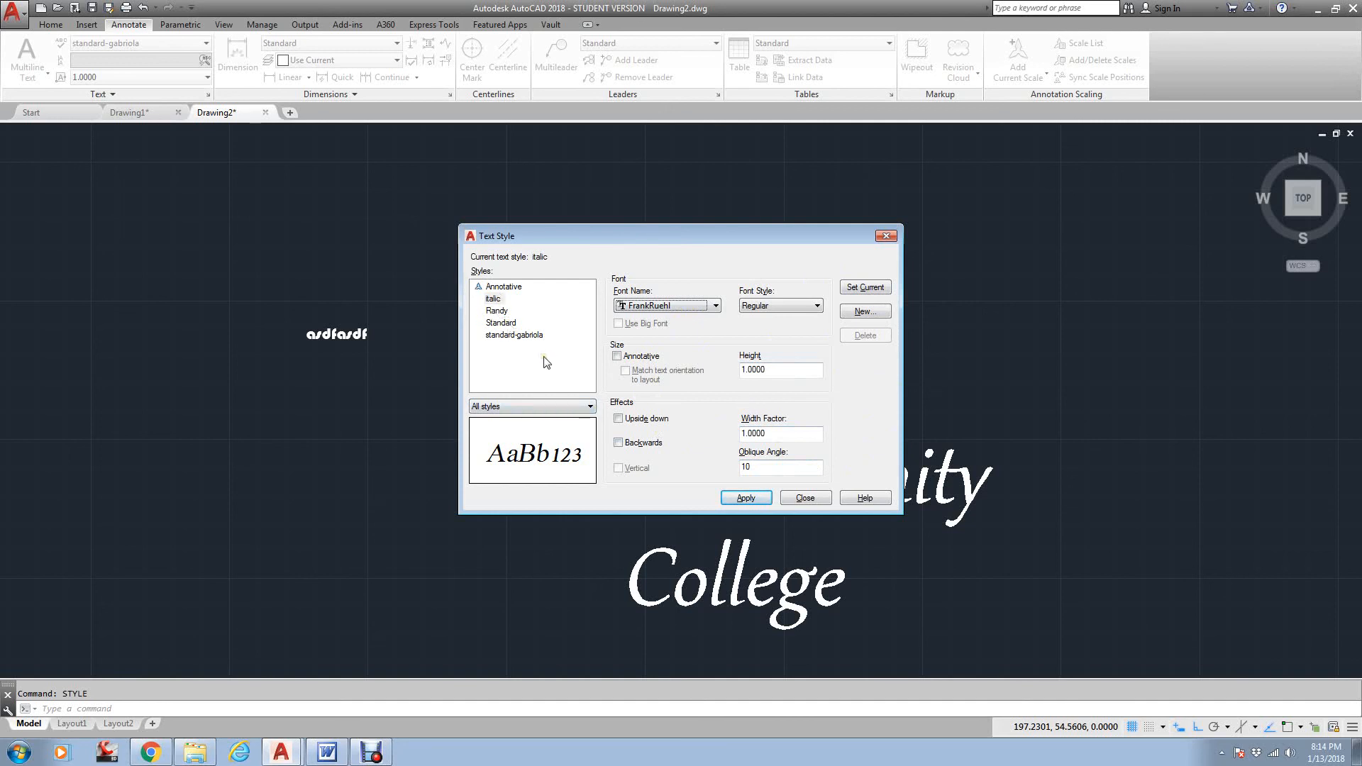
left_click(498, 311)
left_click(685, 405)
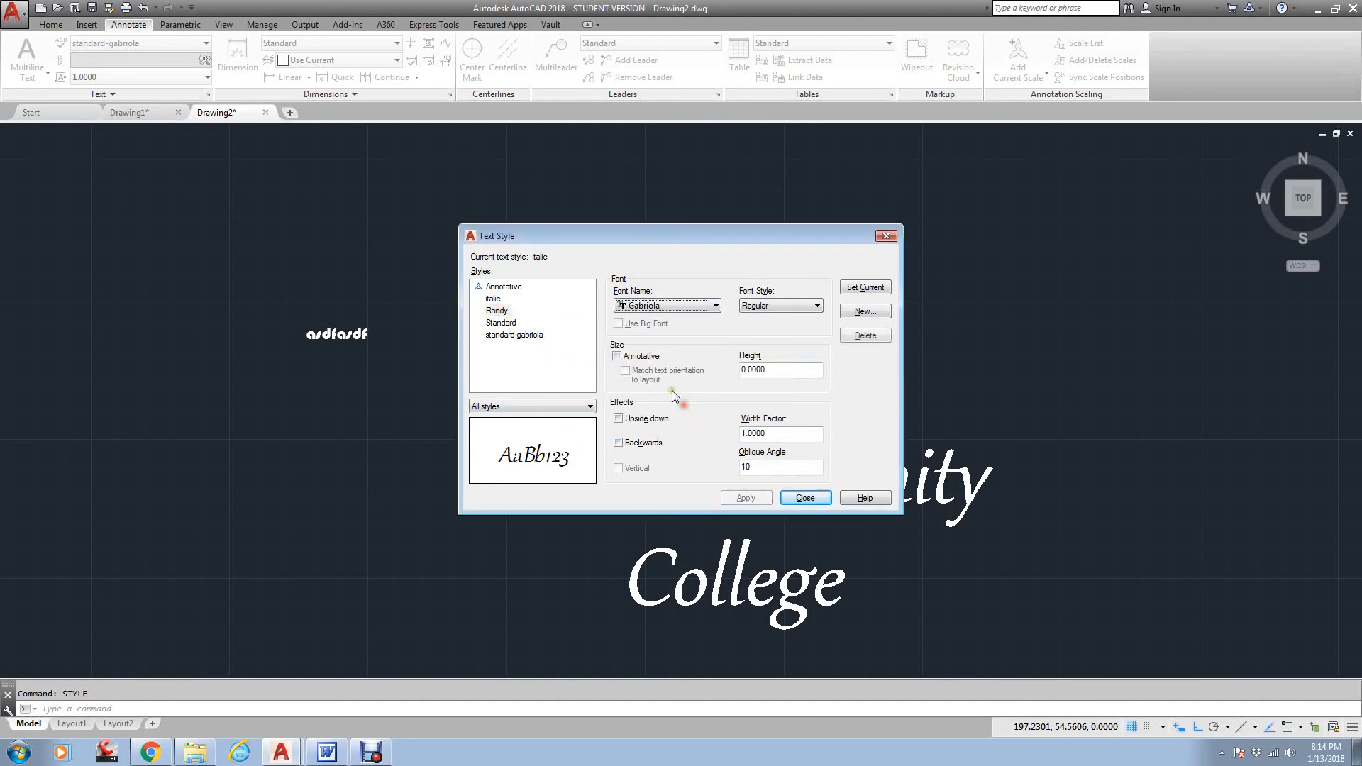
Set the font of the original custom Gabriola text style to italic.shx, apply it, and close the text style settings.
left_click(502, 313)
left_click(647, 309)
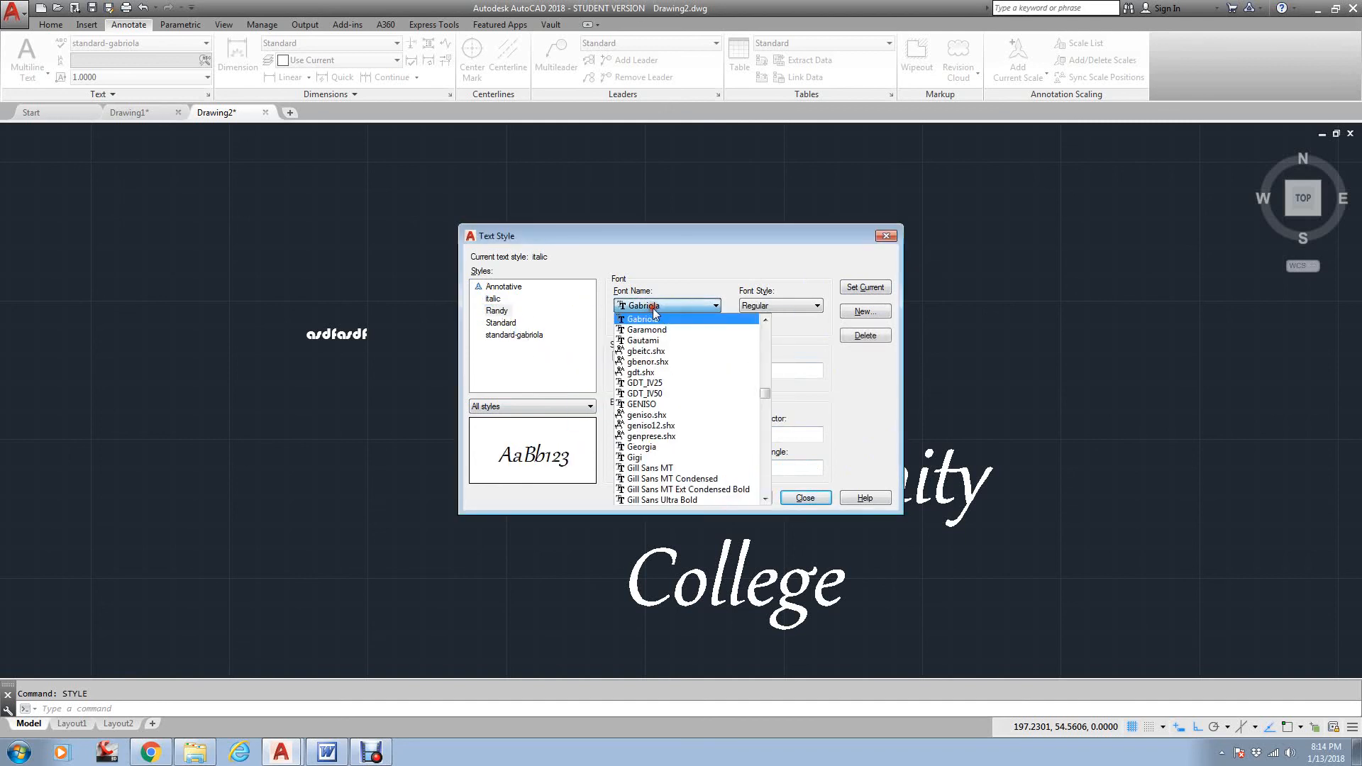
left_click(764, 415)
left_click_drag(764, 415, 765, 423)
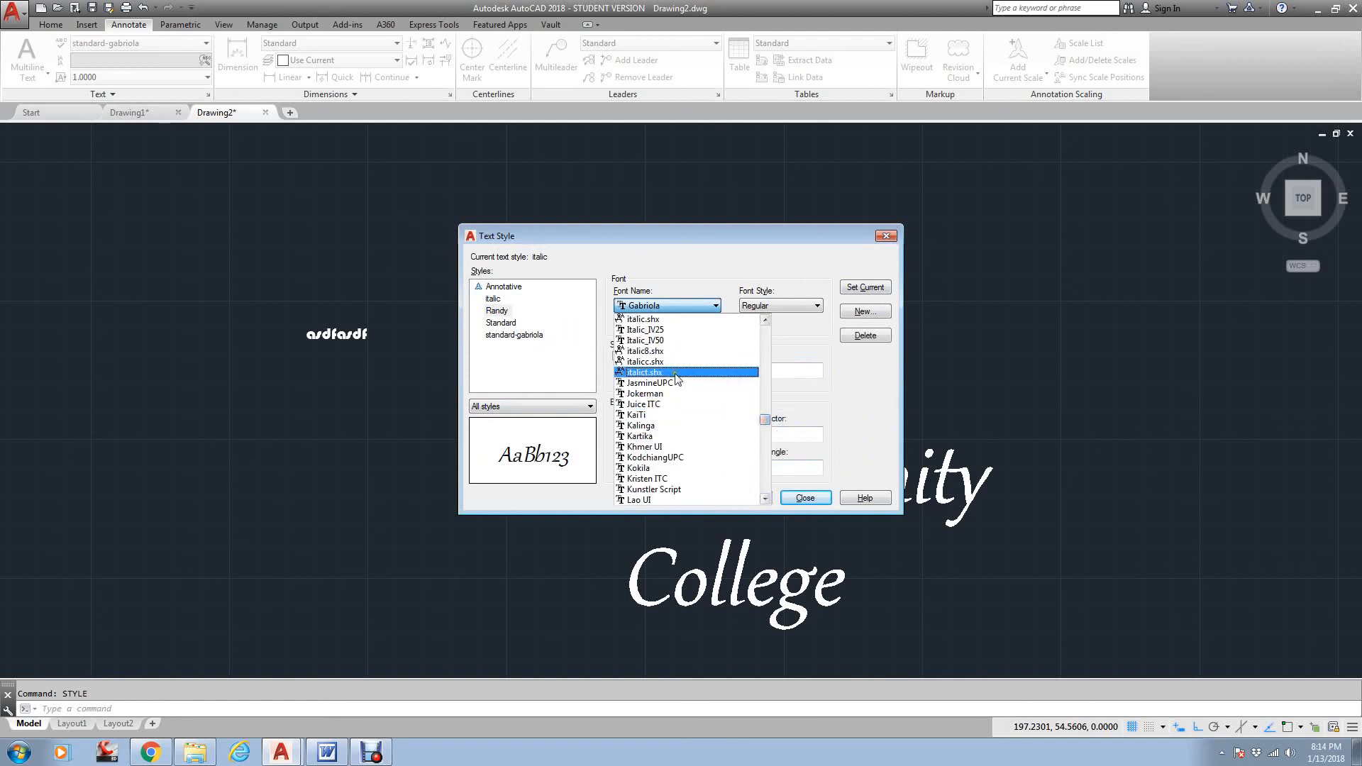
scroll(663, 362, "up", 1)
left_click(662, 352)
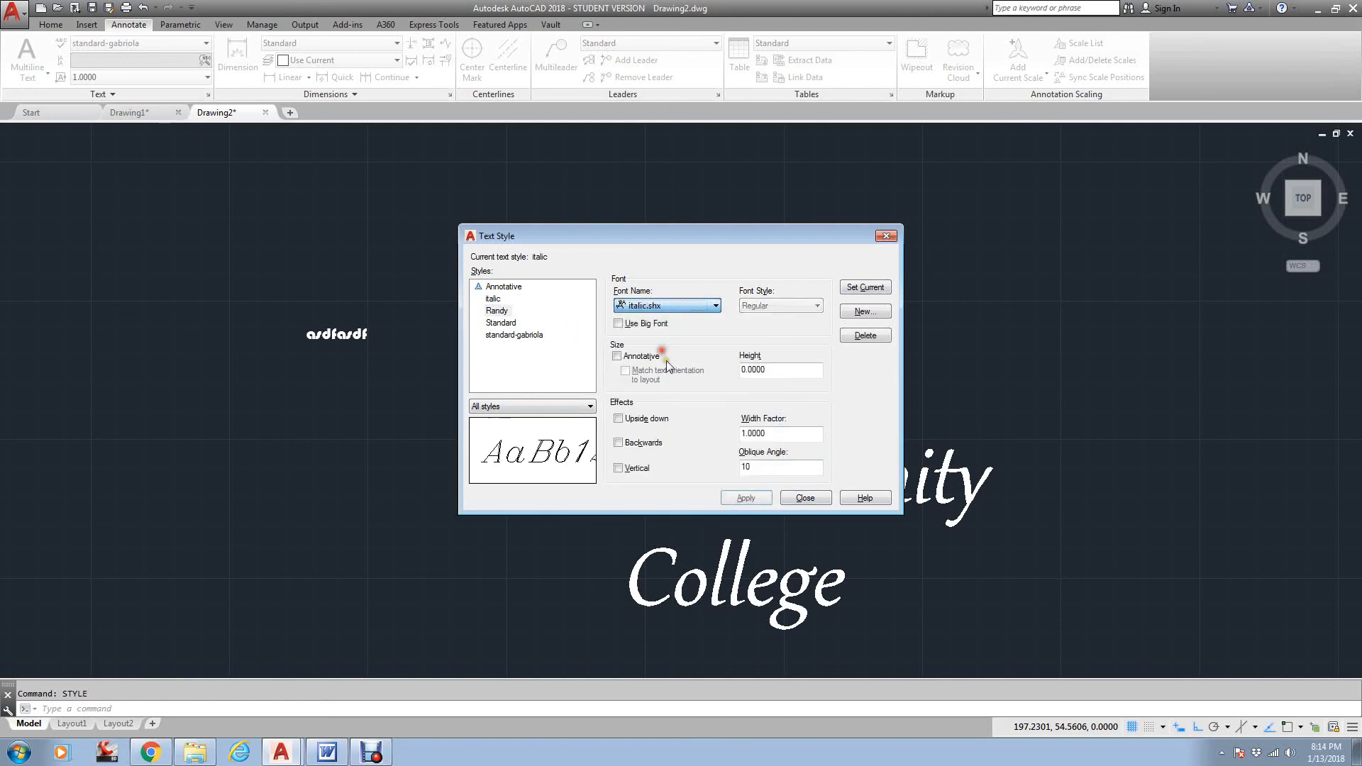
left_click(748, 497)
left_click(804, 497)
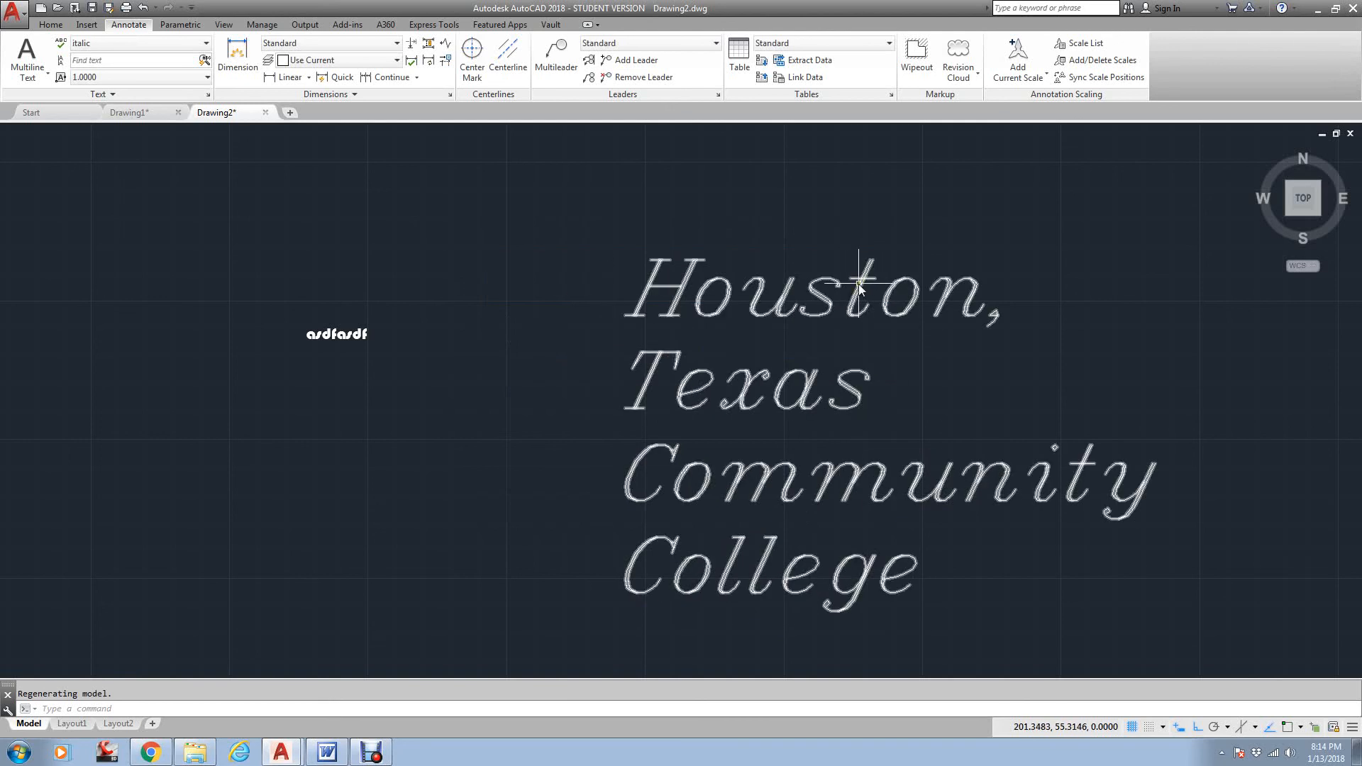
scroll(859, 284, "down", 2)
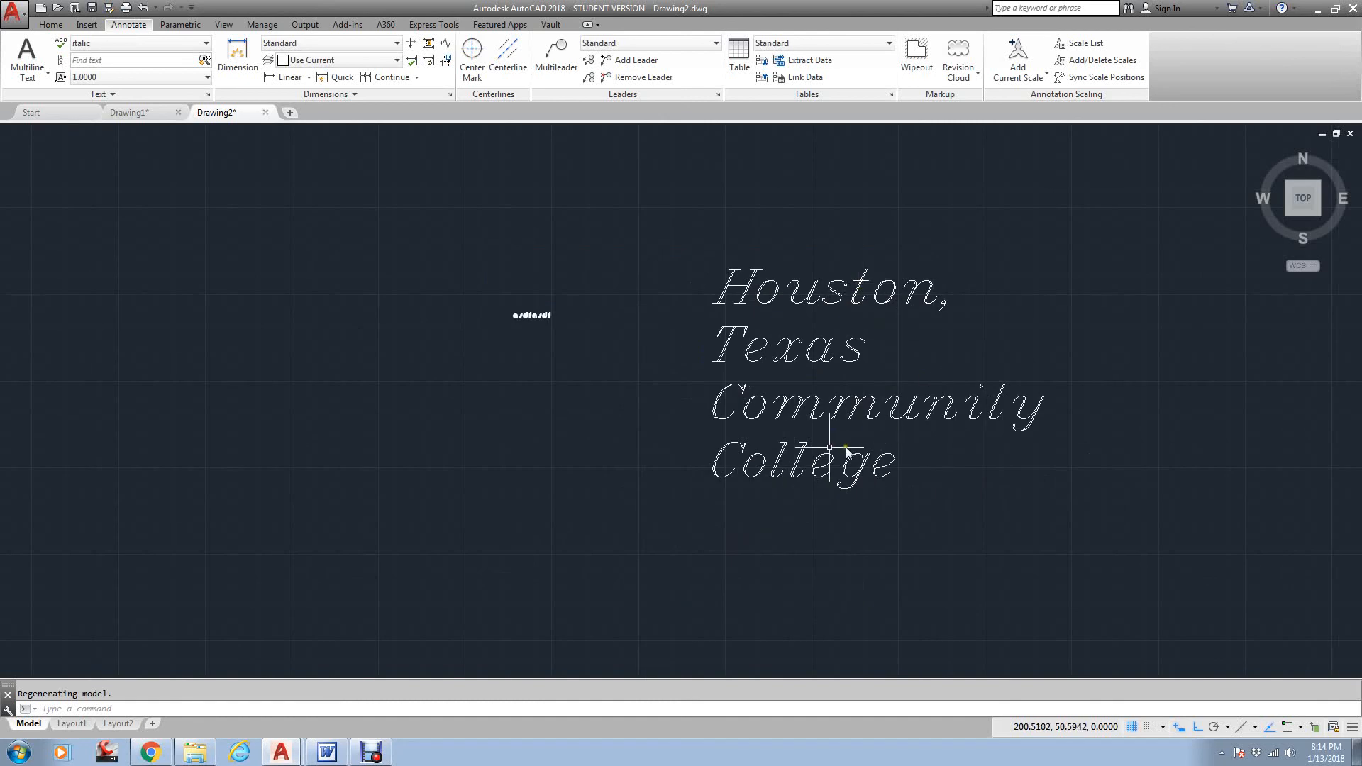